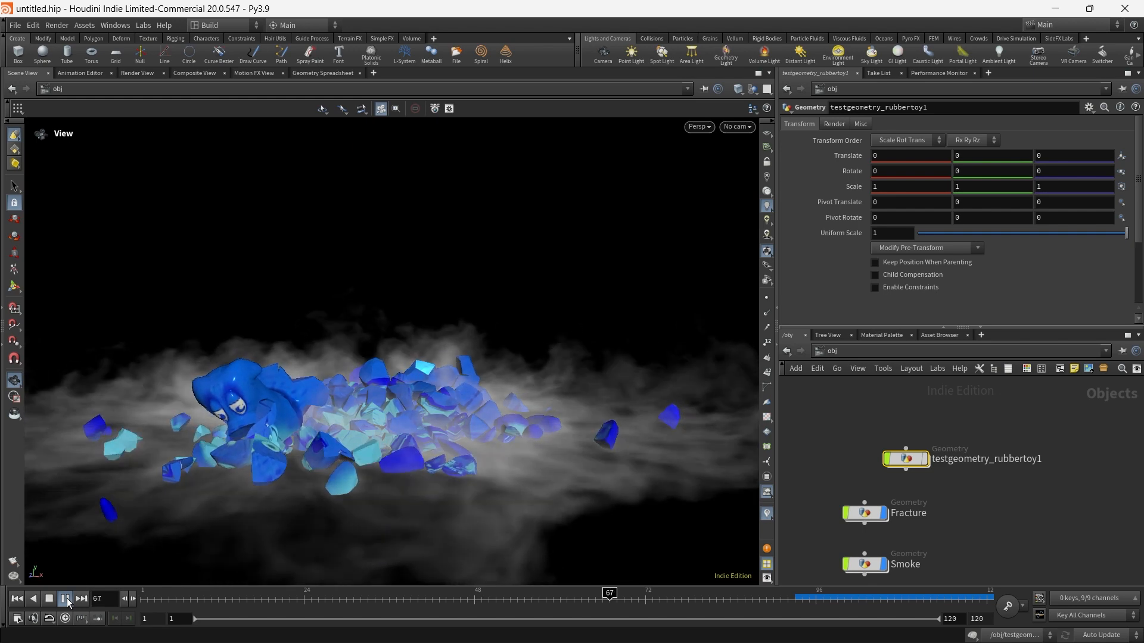
Step: Add a Test Geometry: Rubber Toy object to the empty scene
key(Tab)
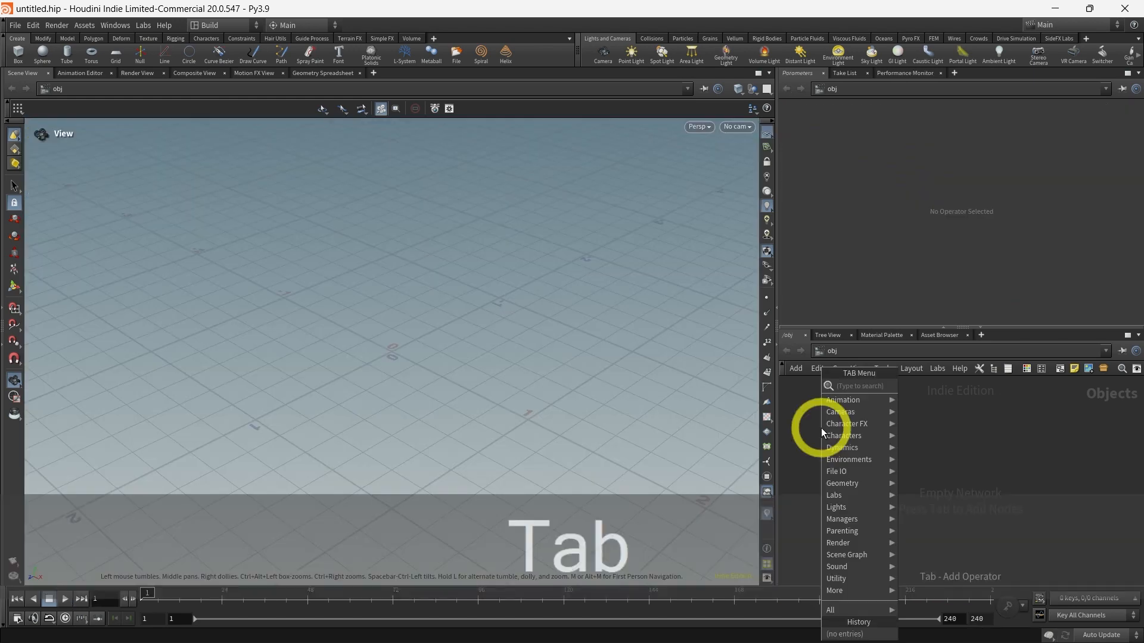
text(test ru)
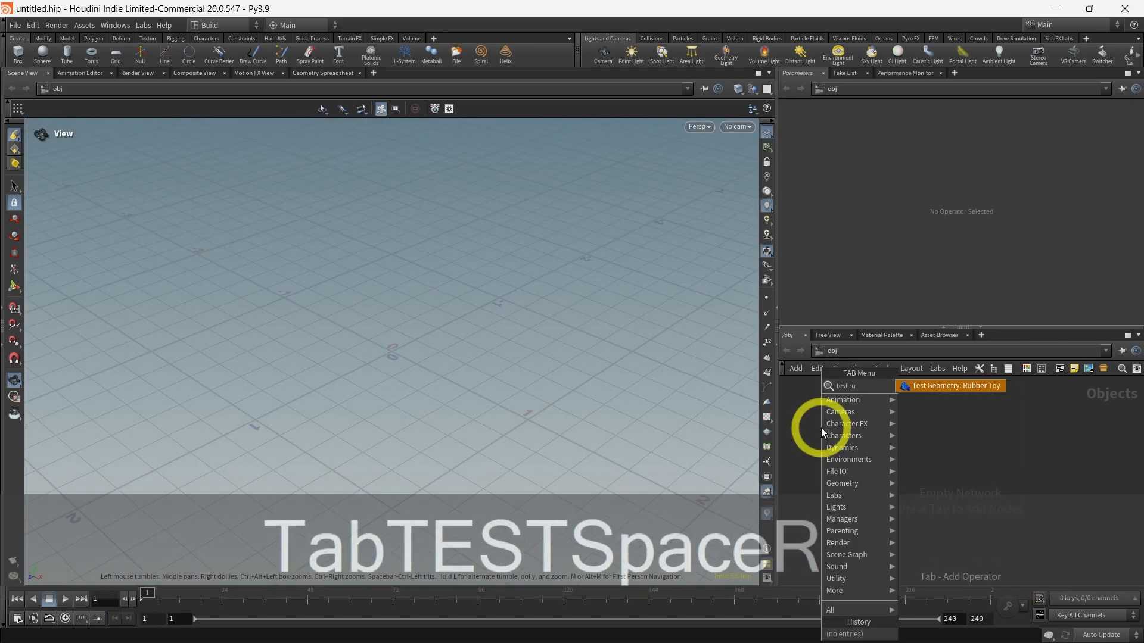
click(935, 386)
click(901, 448)
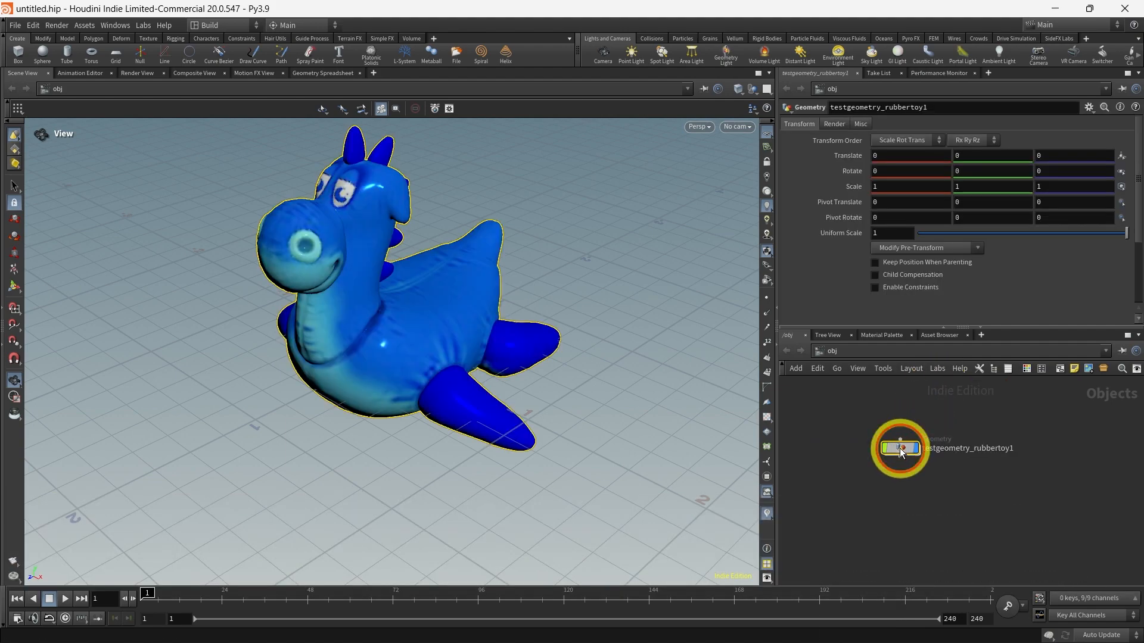
Step: Inside the rubber toy object, append a Transform node to the toy geometry and display its output
double_click(900, 448)
drag(958, 488, 907, 496)
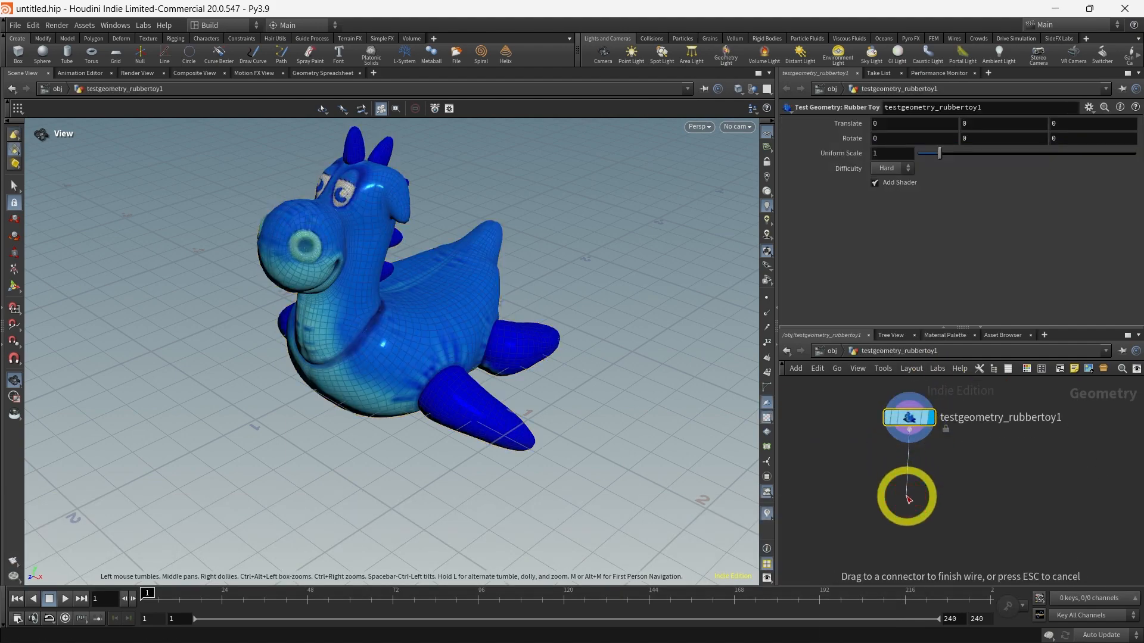
key(Tab)
text(trans)
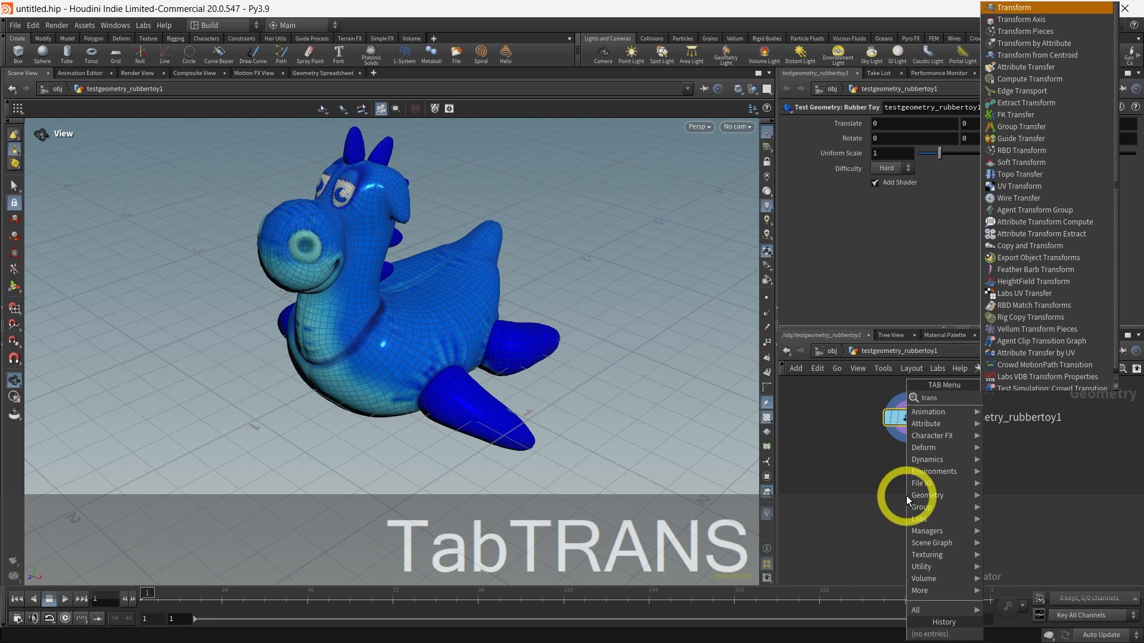
click(1014, 8)
click(917, 462)
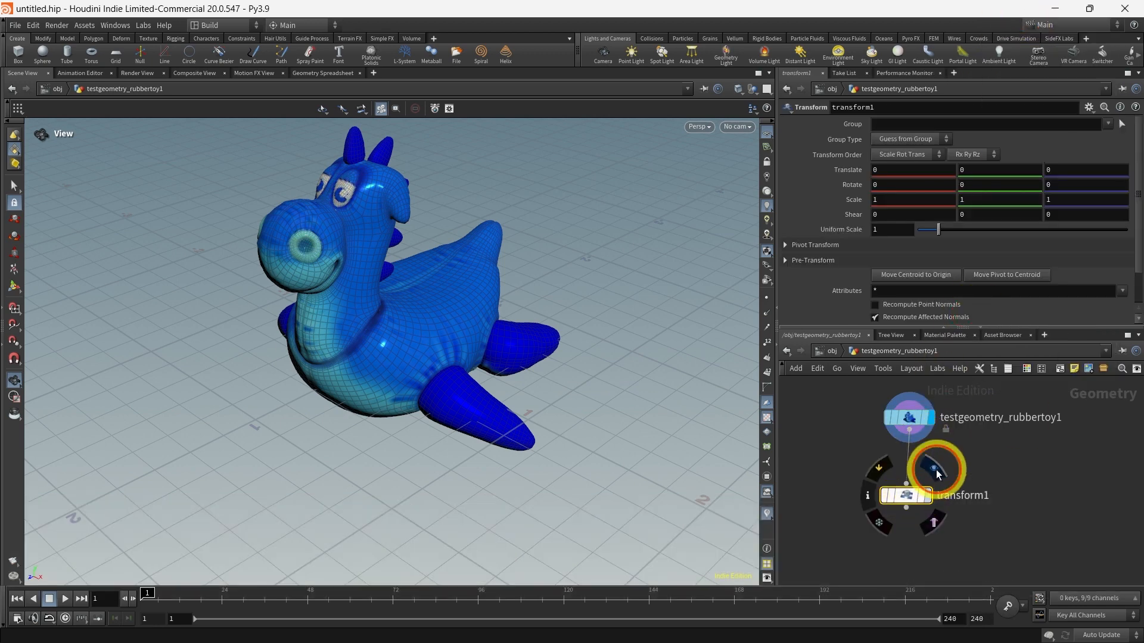
click(935, 471)
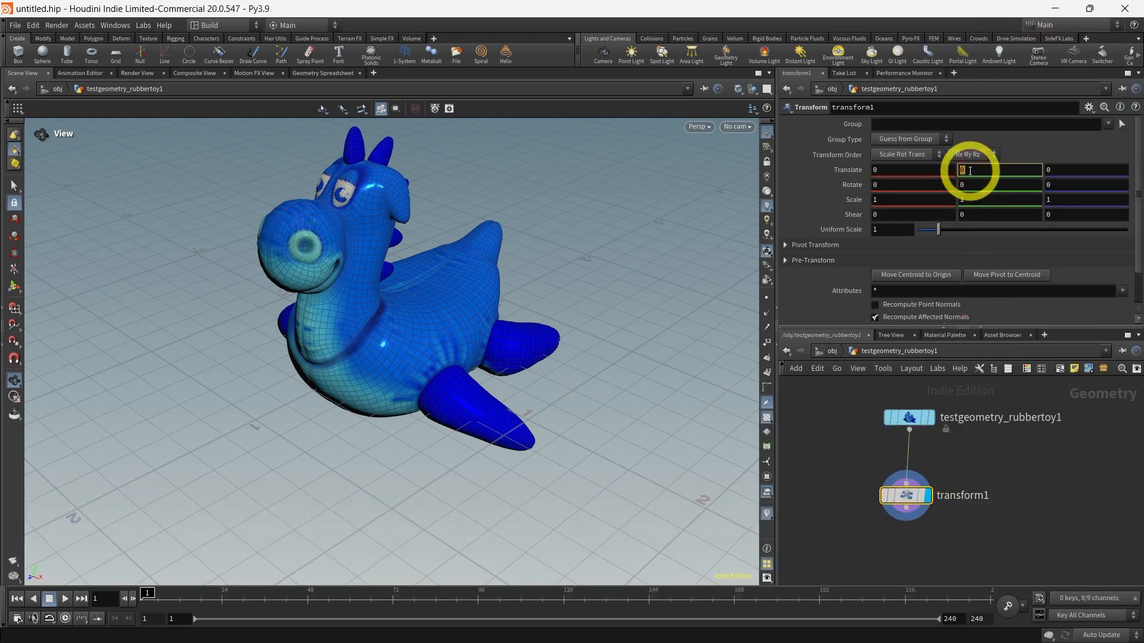
Step: Raise the toy by setting the Transform node's Y translation to 1.5
text(1.5)
key(Return)
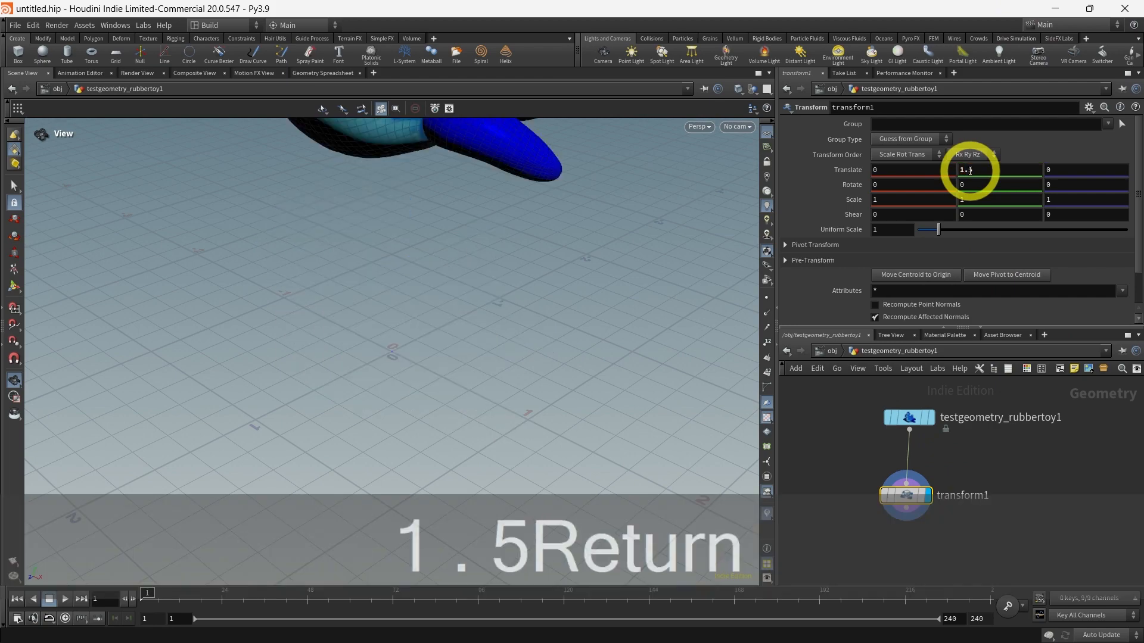
alt+drag(543, 386, 552, 425)
Step: Append an RBD Material Fracture node below transform1 and display its output
middle_drag(1081, 498, 1078, 445)
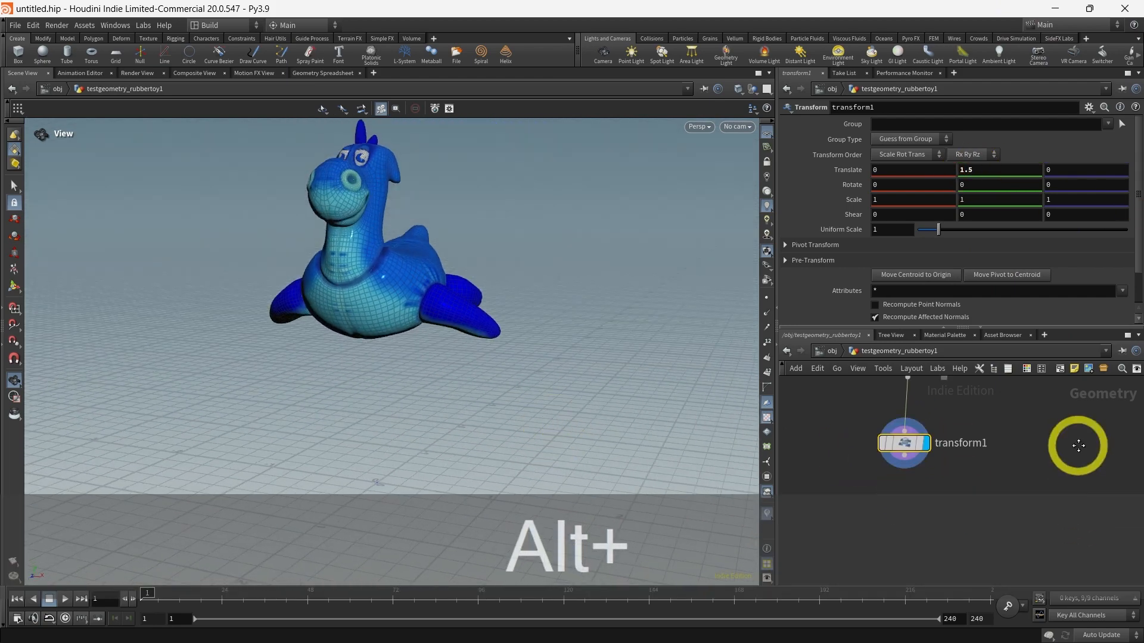
drag(905, 456, 913, 500)
key(Tab)
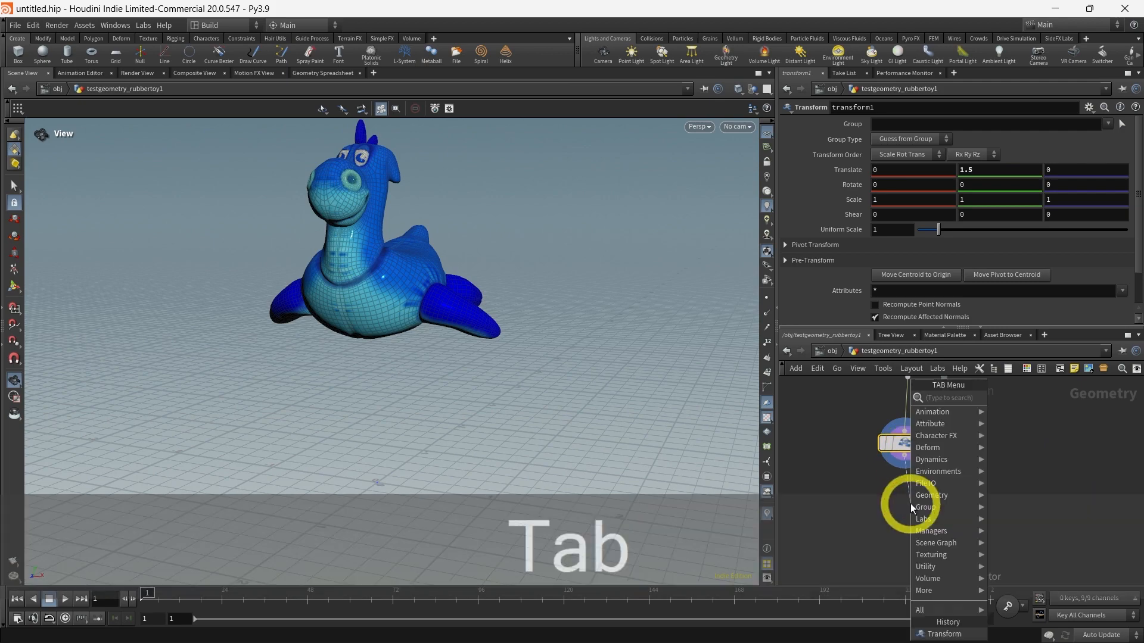
text(rbdmater)
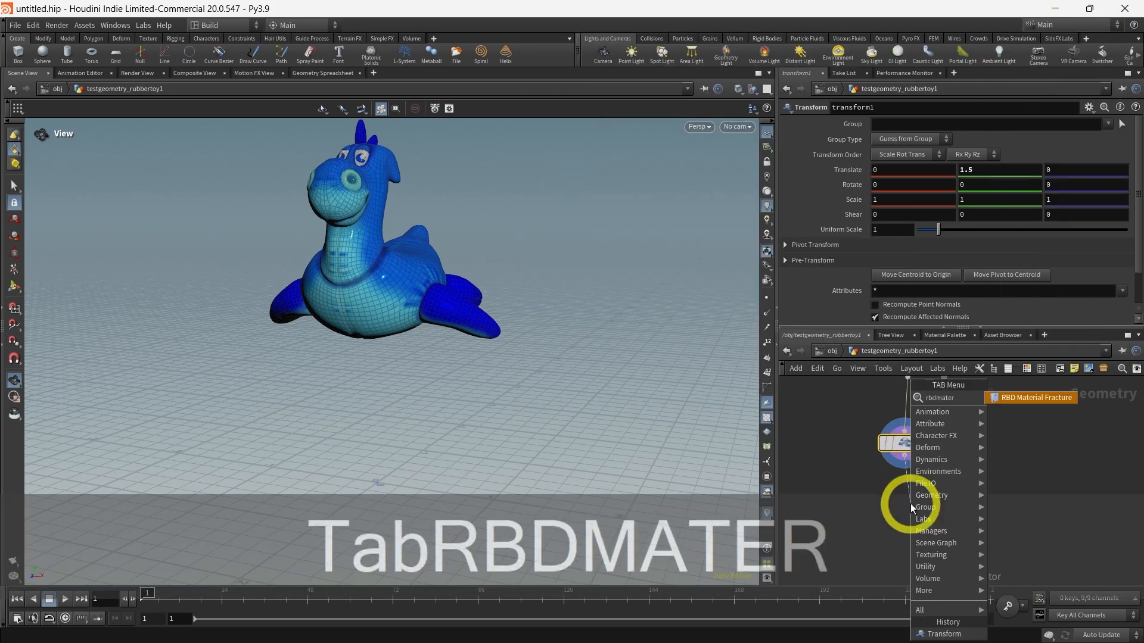
click(1022, 398)
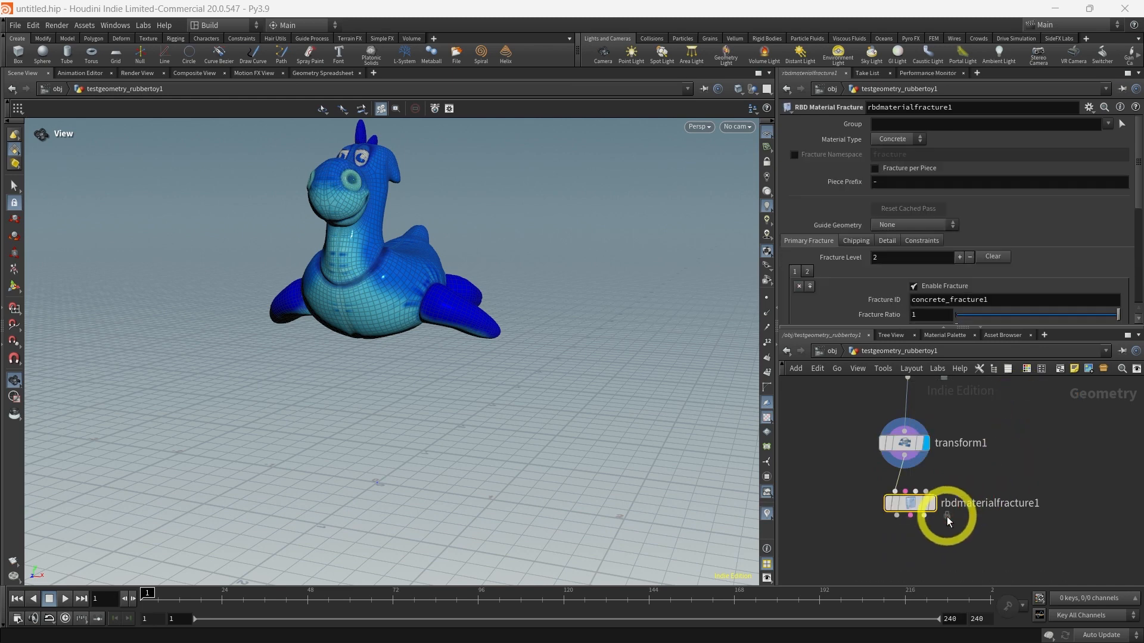
click(910, 500)
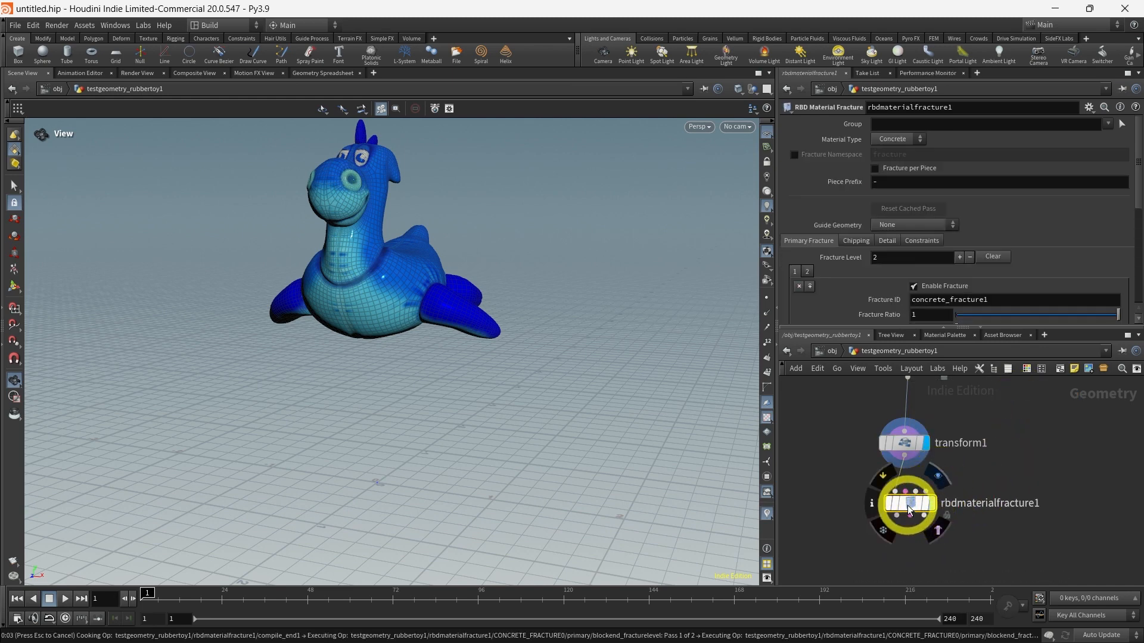
drag(907, 505, 907, 523)
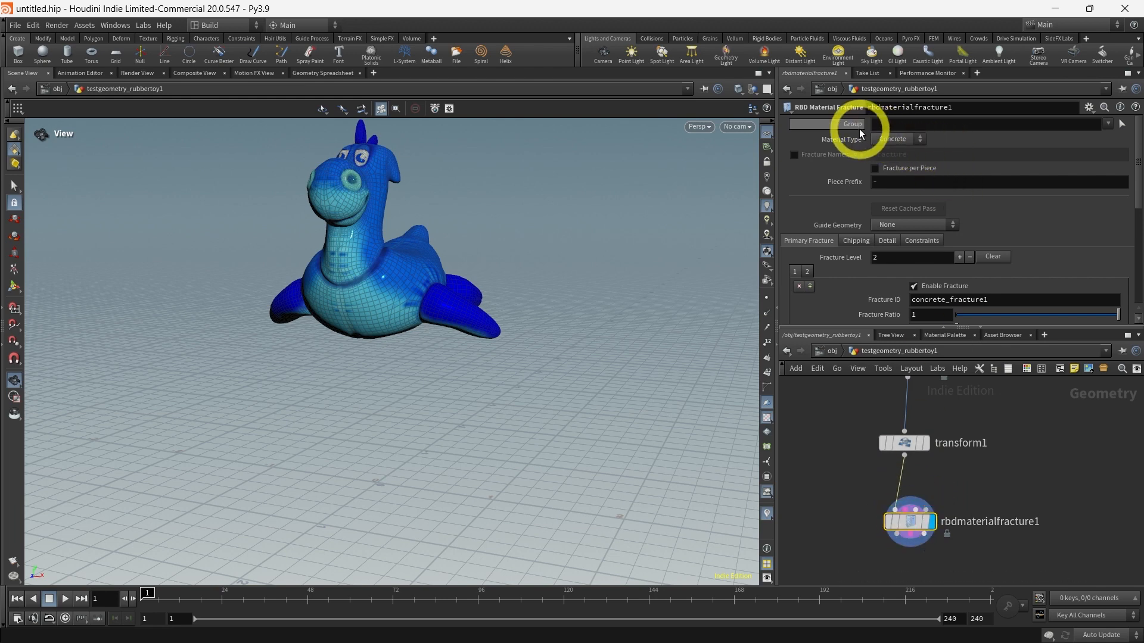
Step: Reduce the primary concrete fracture to 1 level and set its scatter points to 16
scroll(884, 226, down, 2)
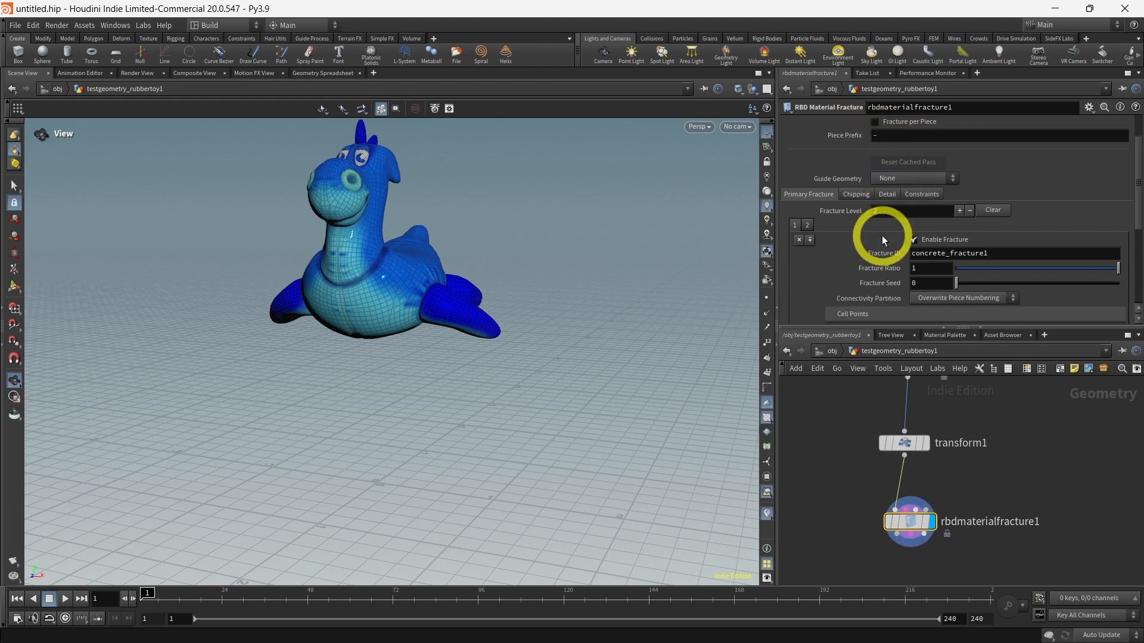
scroll(935, 241, down, 3)
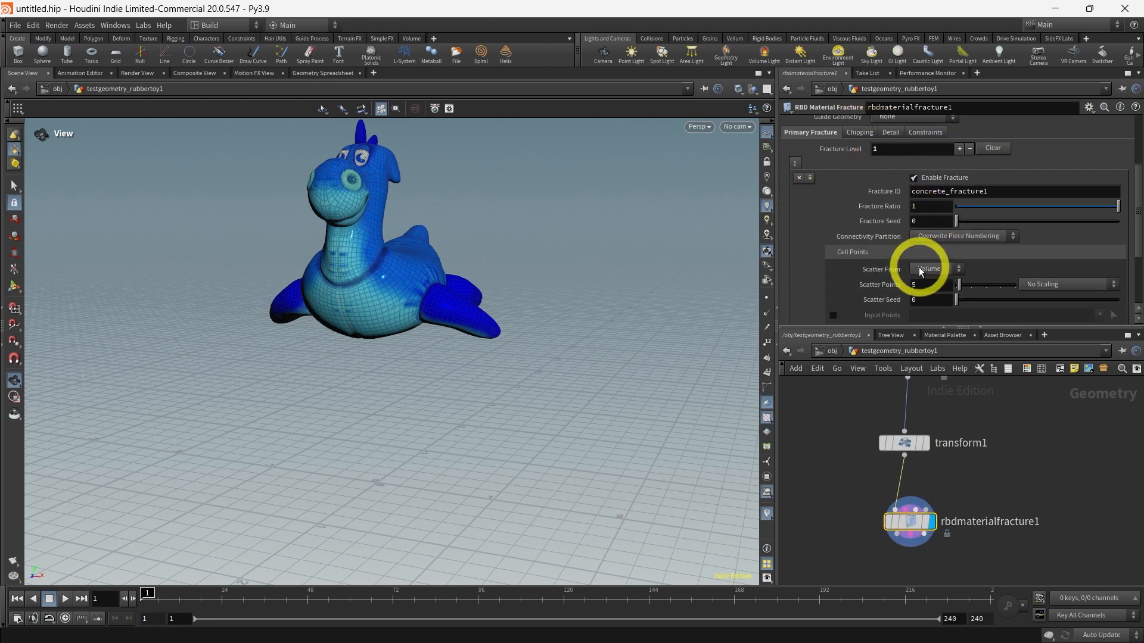
text(16)
key(Return)
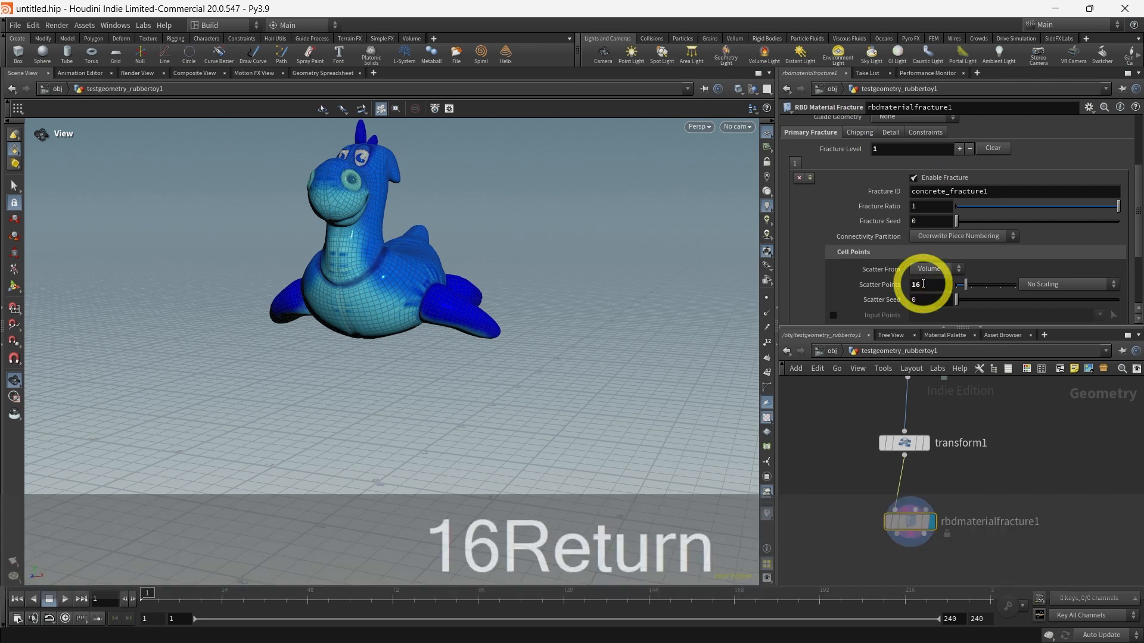
Step: Set the primary strength of the fracture's glue constraints to 100
click(925, 135)
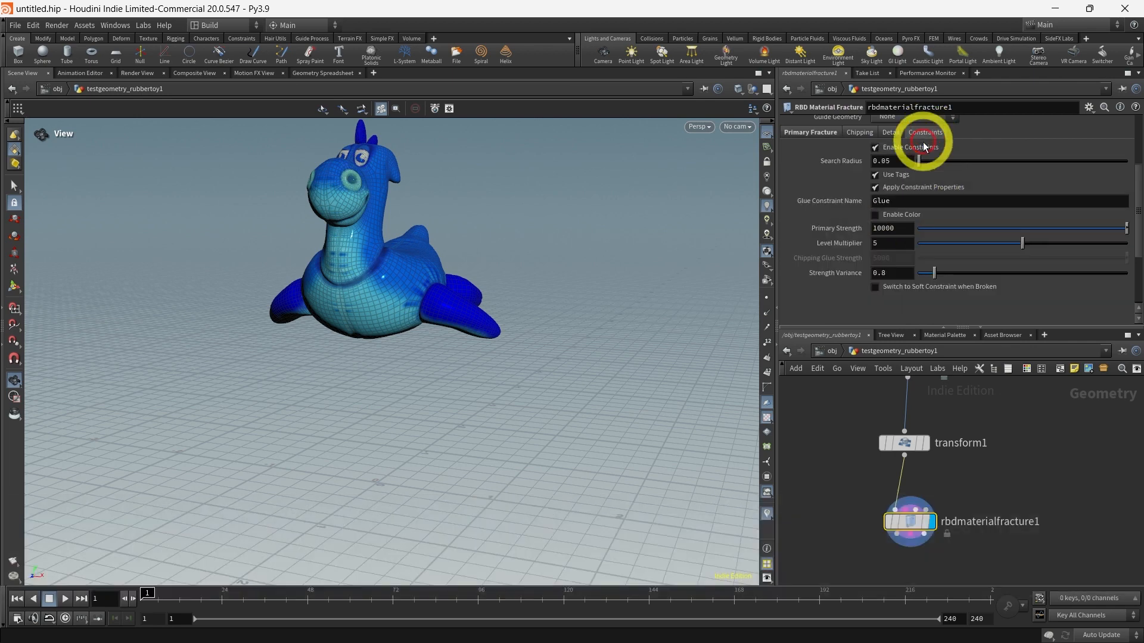
key(BackSpace)
key(BackSpace)
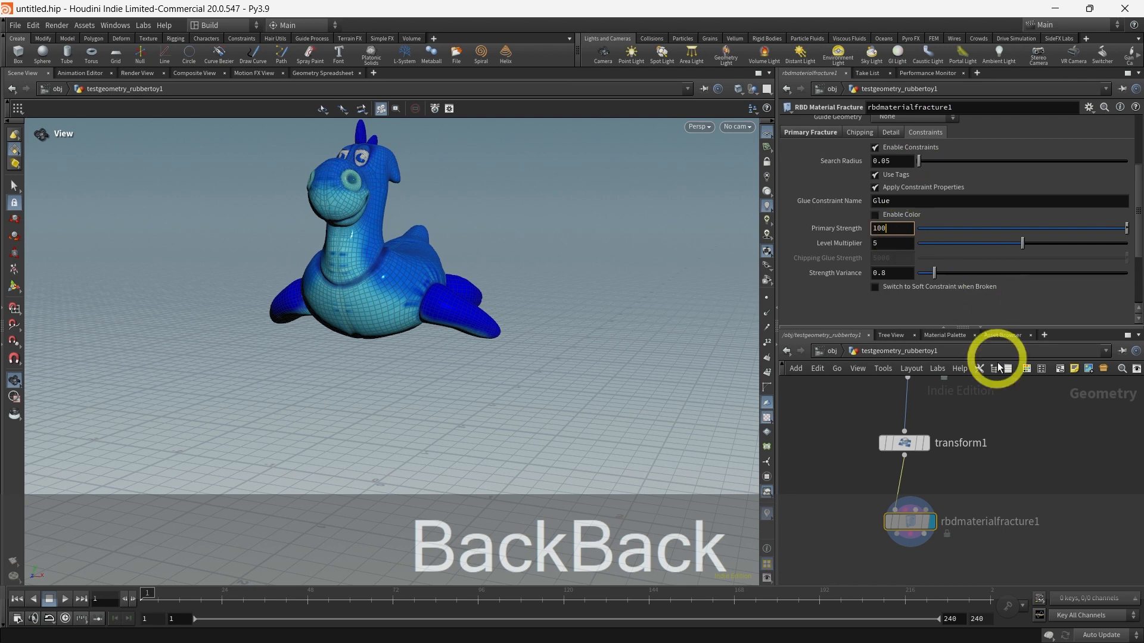
Step: Add an RBD Bullet Solver fed by the three outputs of rbdmaterialfracture1 and display its result
middle_drag(1053, 504, 1001, 467)
drag(870, 464, 876, 516)
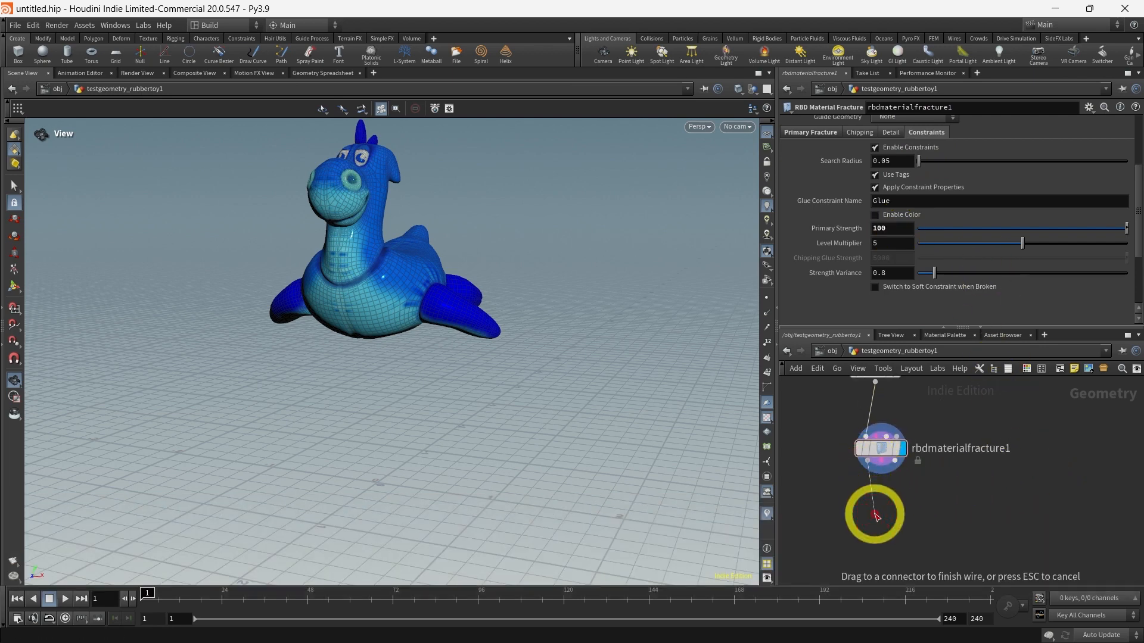
key(Tab)
text(rbd)
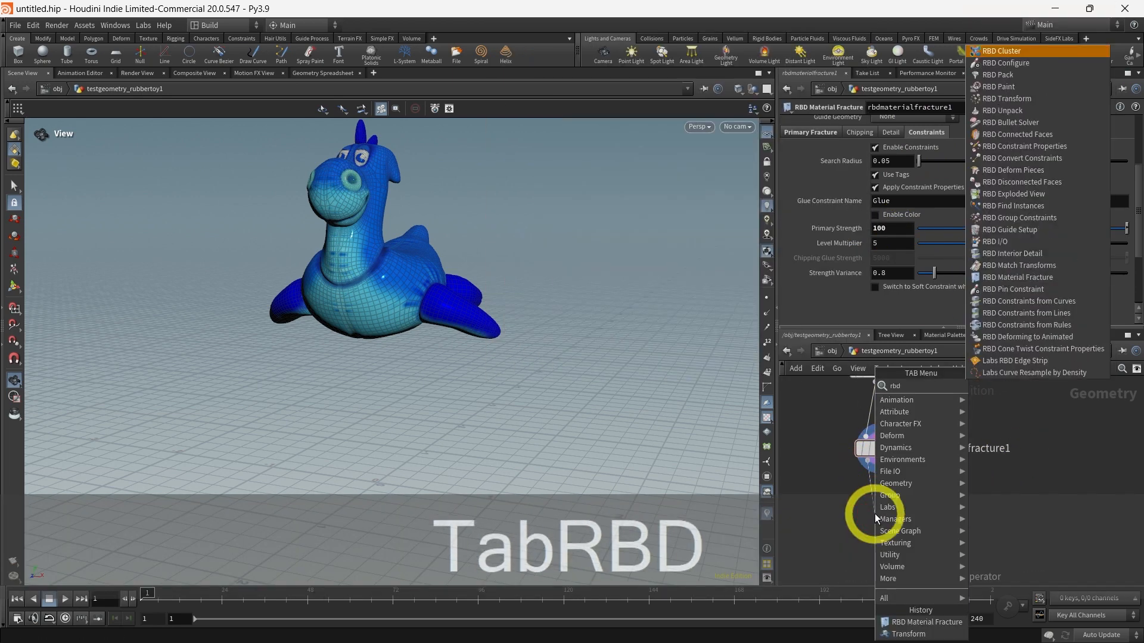
text( bu)
click(1006, 401)
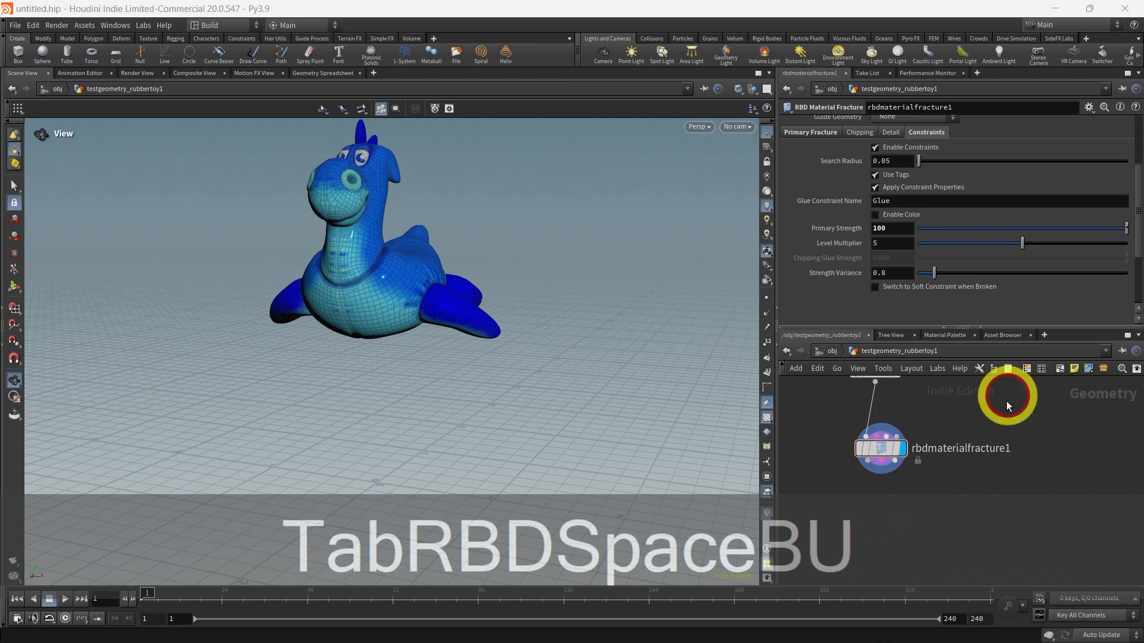
click(880, 522)
click(910, 502)
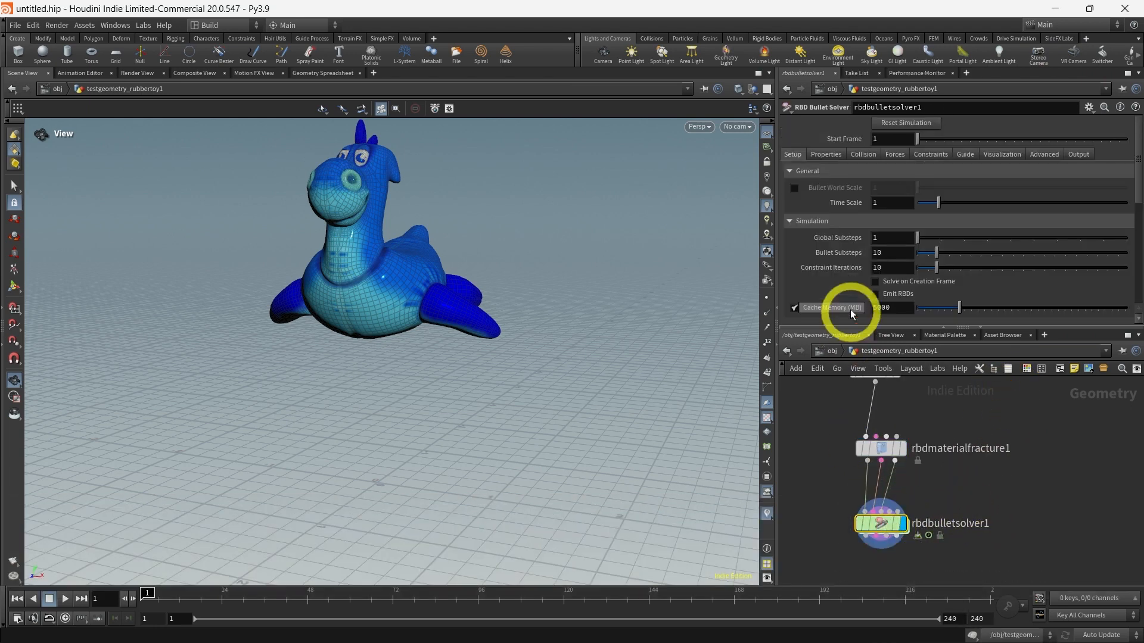
Step: Give the bullet solver a ground plane for ground collision and turn off Visualize Geometries
click(862, 154)
scroll(847, 262, down, 3)
click(900, 256)
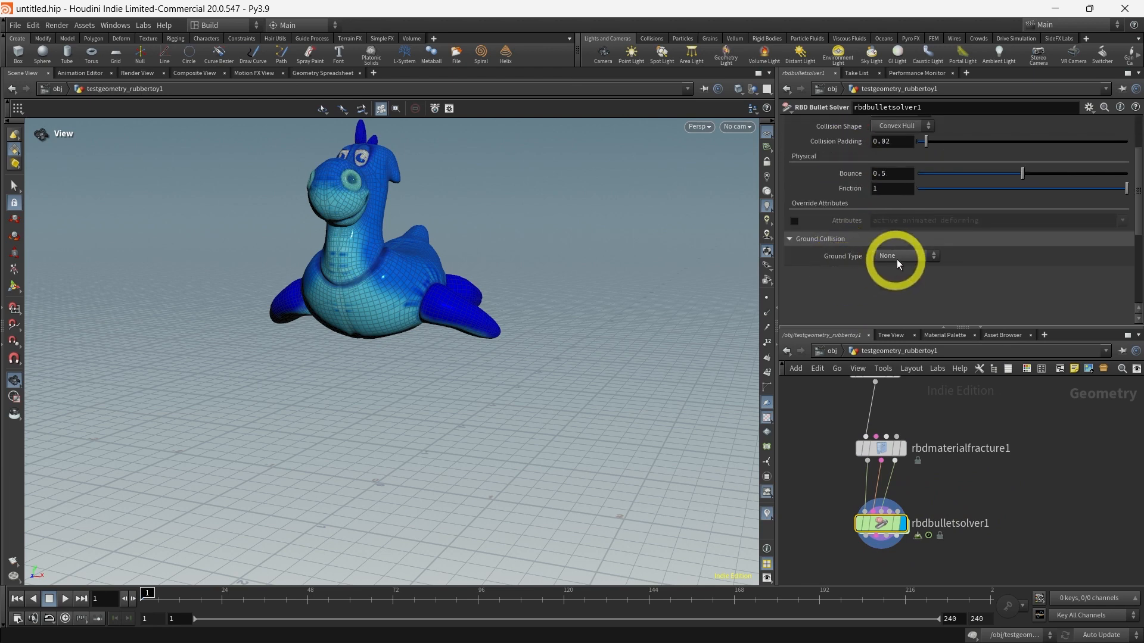
click(900, 280)
scroll(856, 307, up, 3)
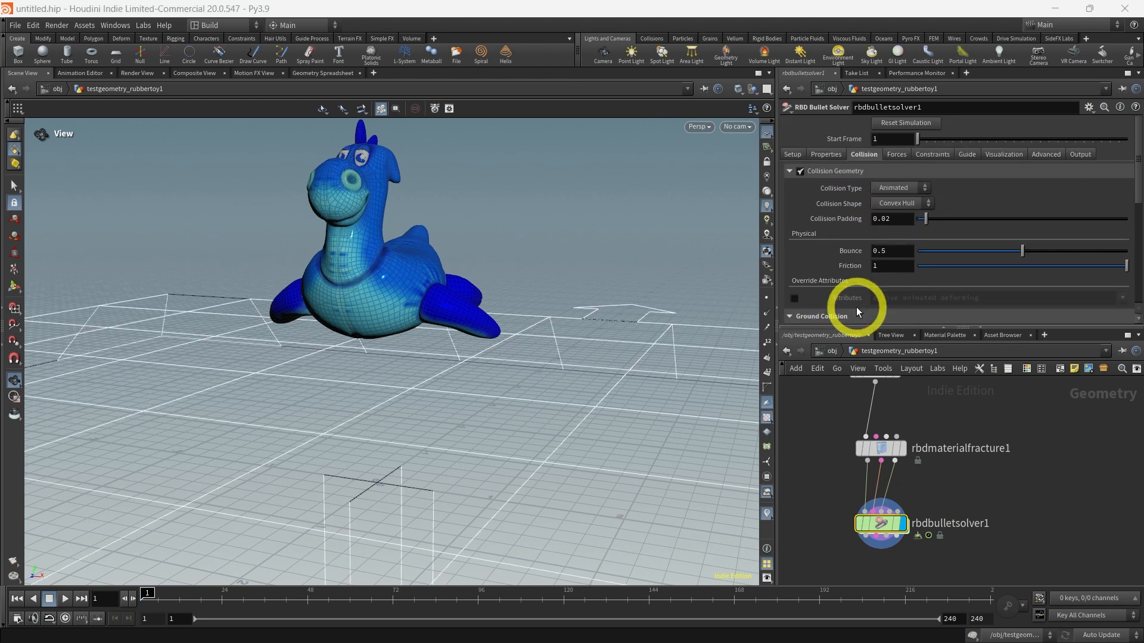
click(995, 154)
click(801, 171)
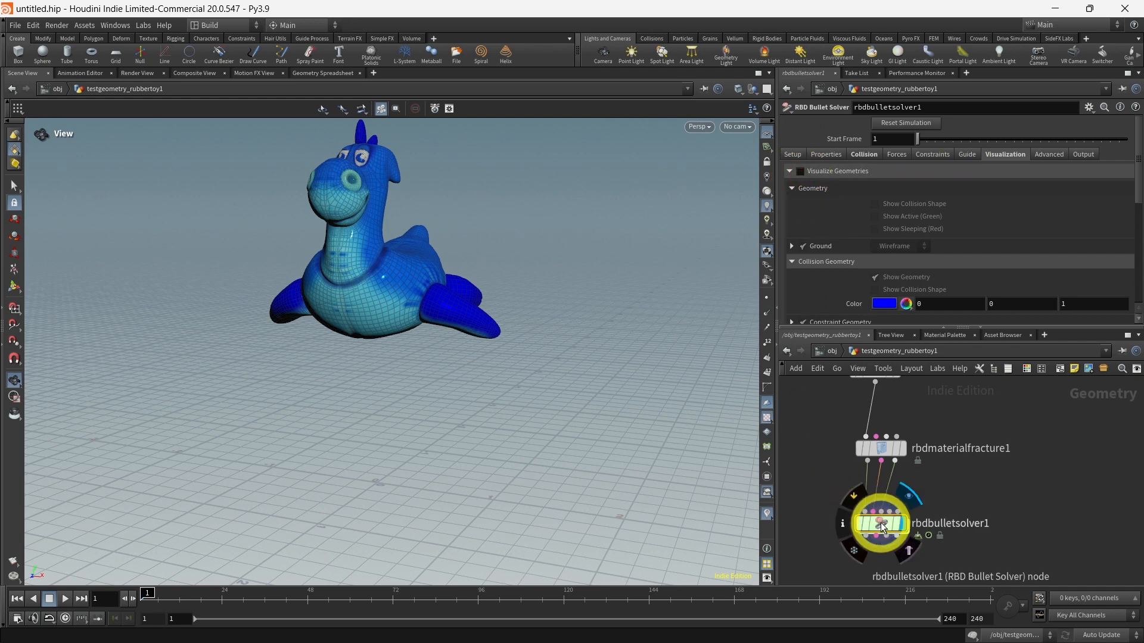
Step: Play the fracture simulation to check how the toy breaks, then return to frame 1
click(67, 598)
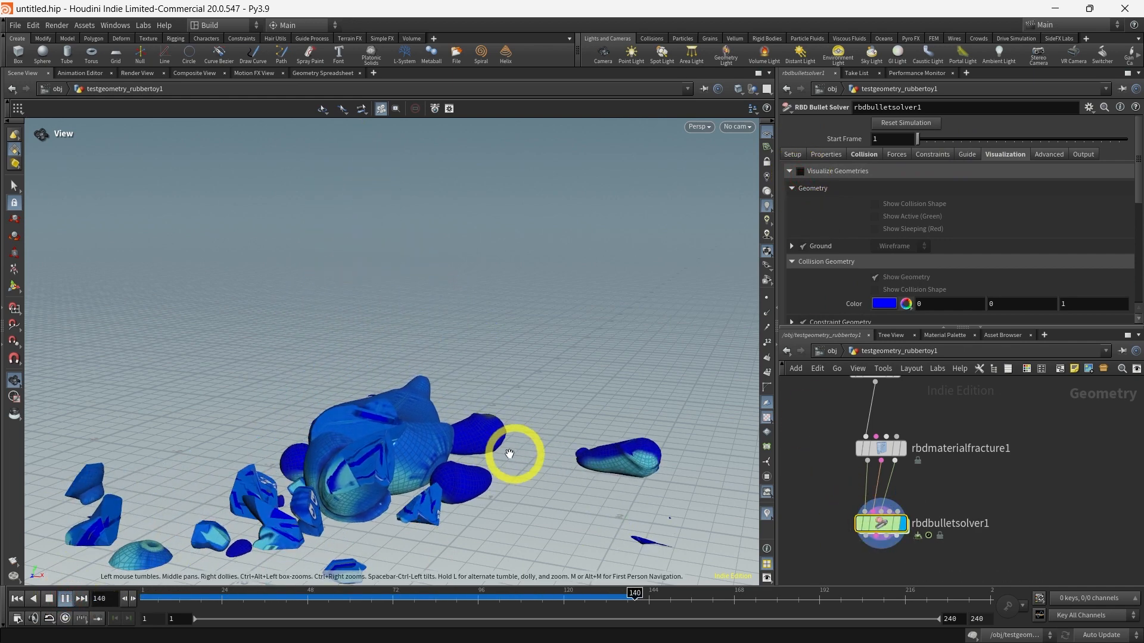
click(68, 601)
drag(184, 597, 126, 597)
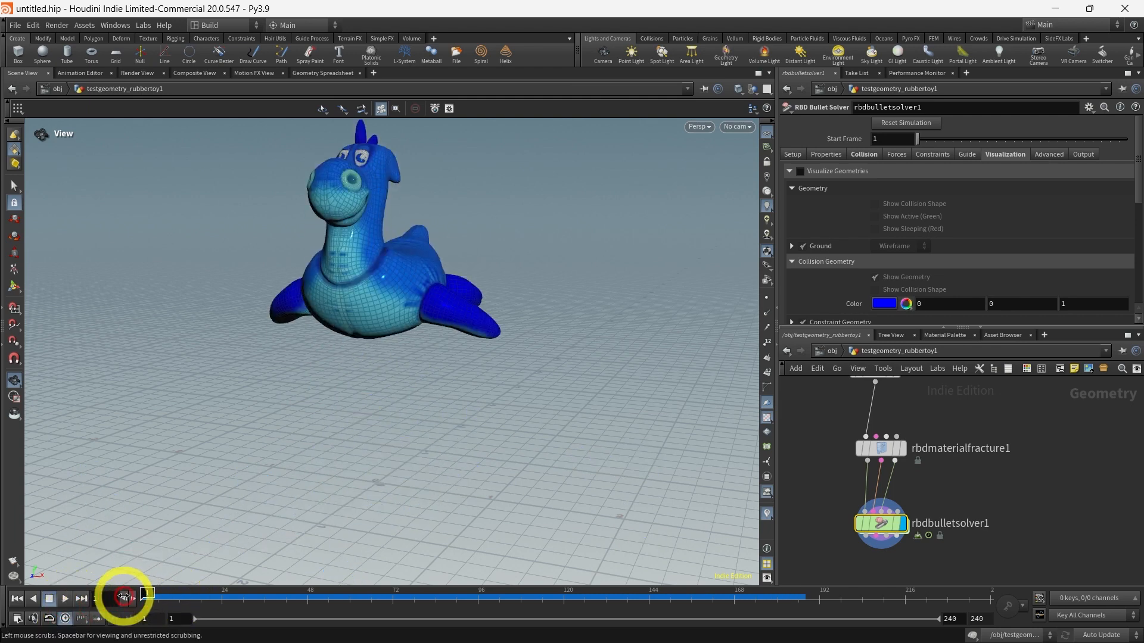
Step: Append a Debris Source node to the first output of rbdbulletsolver1 and display its result
scroll(1028, 529, down, 1)
middle_drag(1028, 529, 1007, 456)
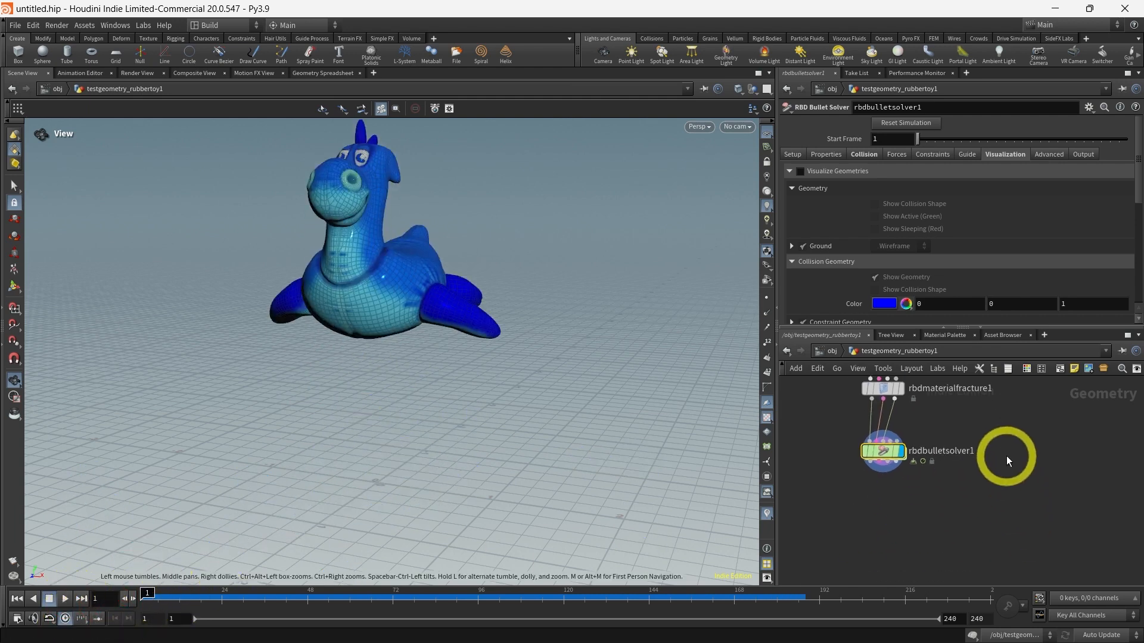
scroll(1006, 456, up, 2)
drag(841, 471, 872, 522)
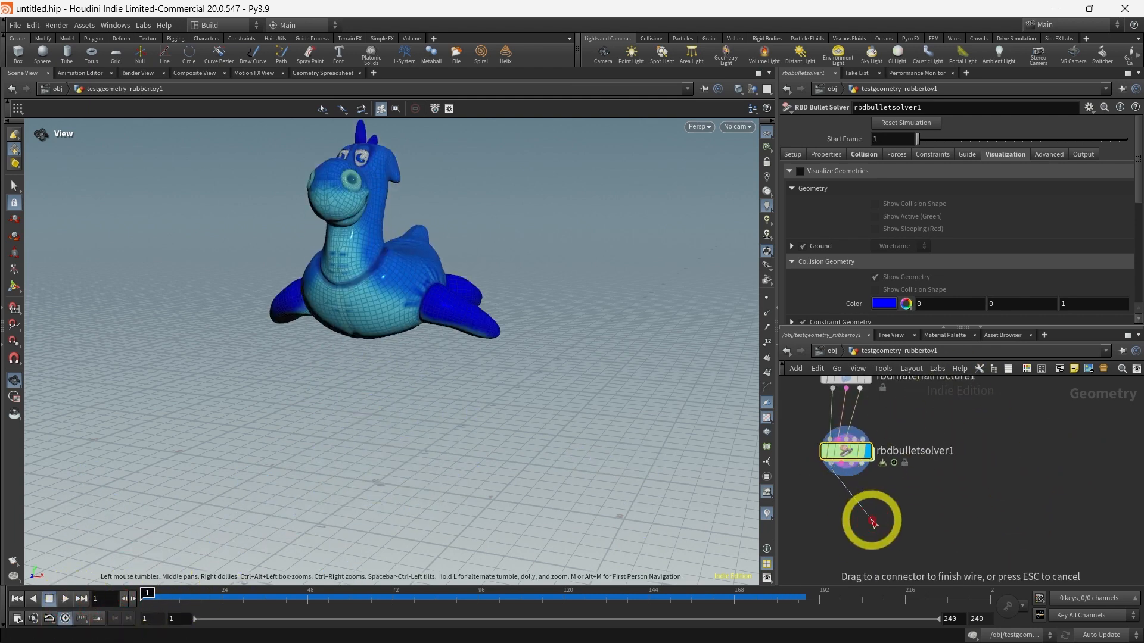
key(Tab)
text(debr)
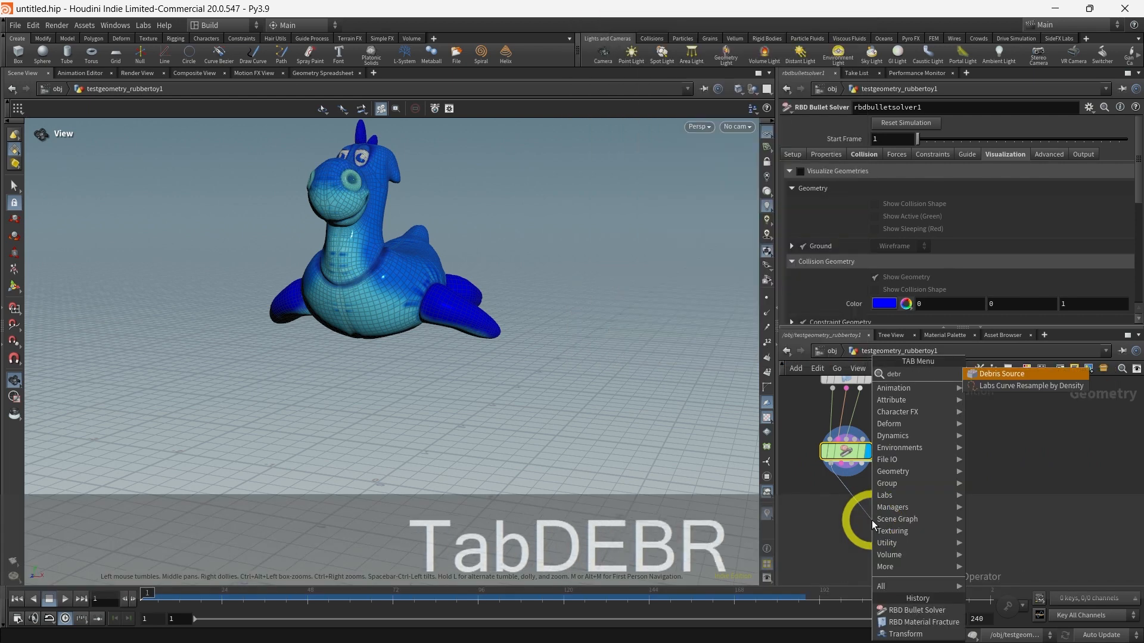
click(1007, 374)
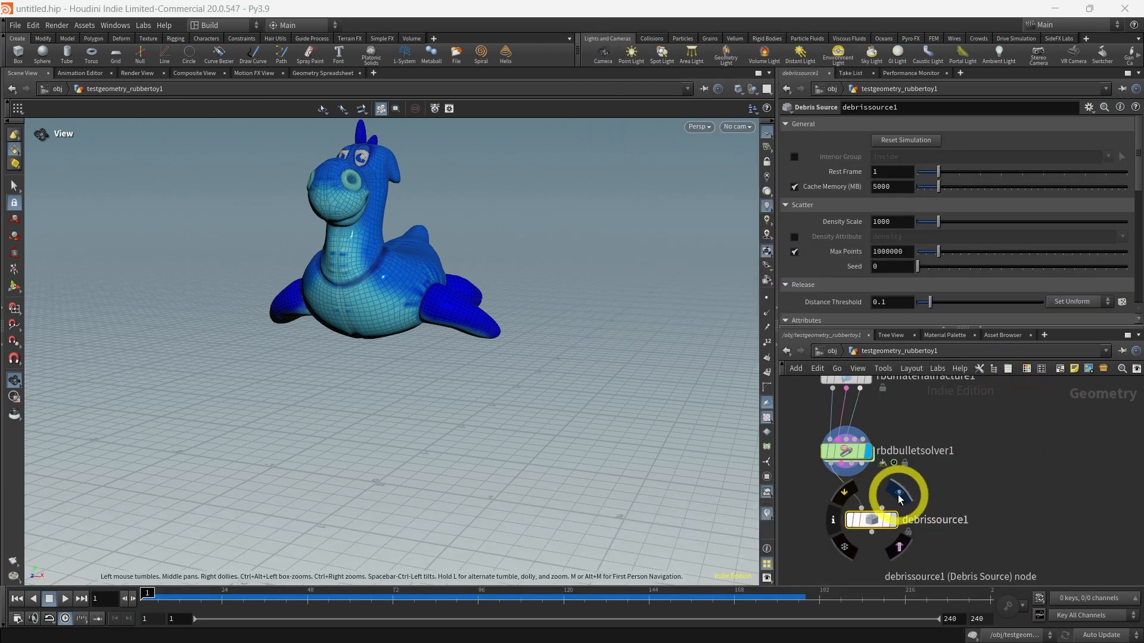
Step: Play the debris simulation up to frame 69 and set the Debris Source's density scale to 3000
click(67, 600)
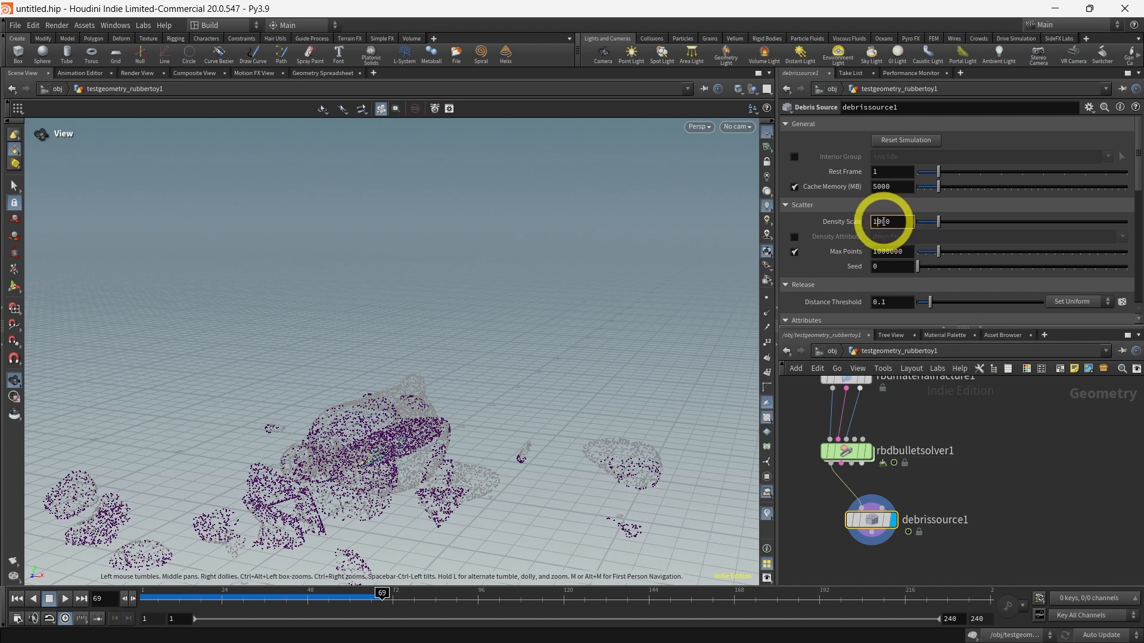
key(BackSpace)
text(3)
click(1002, 484)
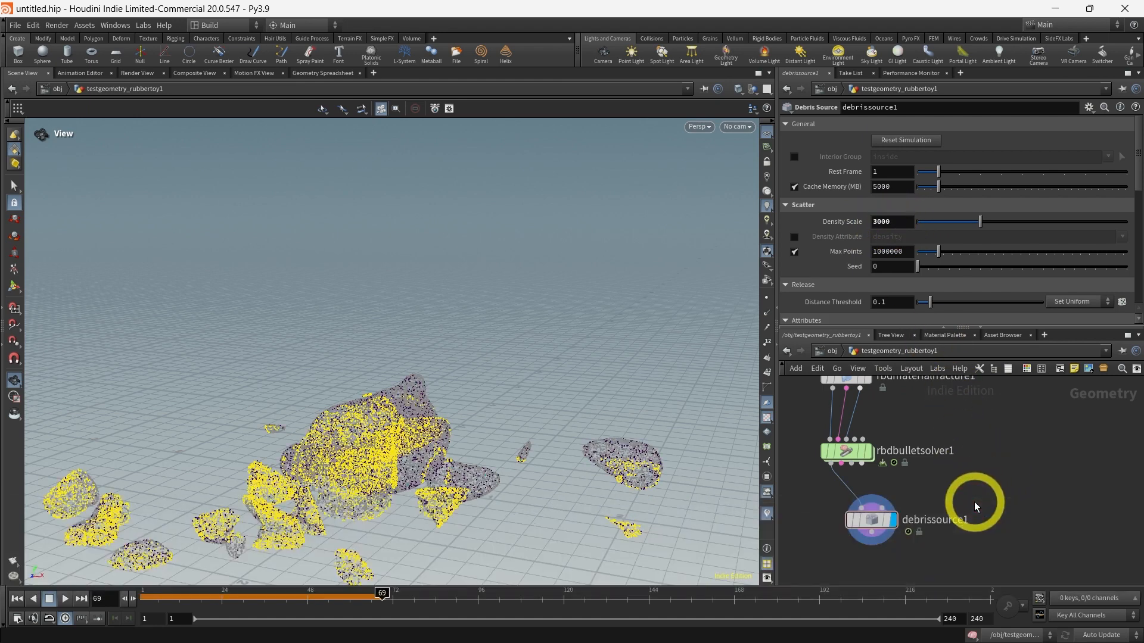
scroll(952, 293, down, 8)
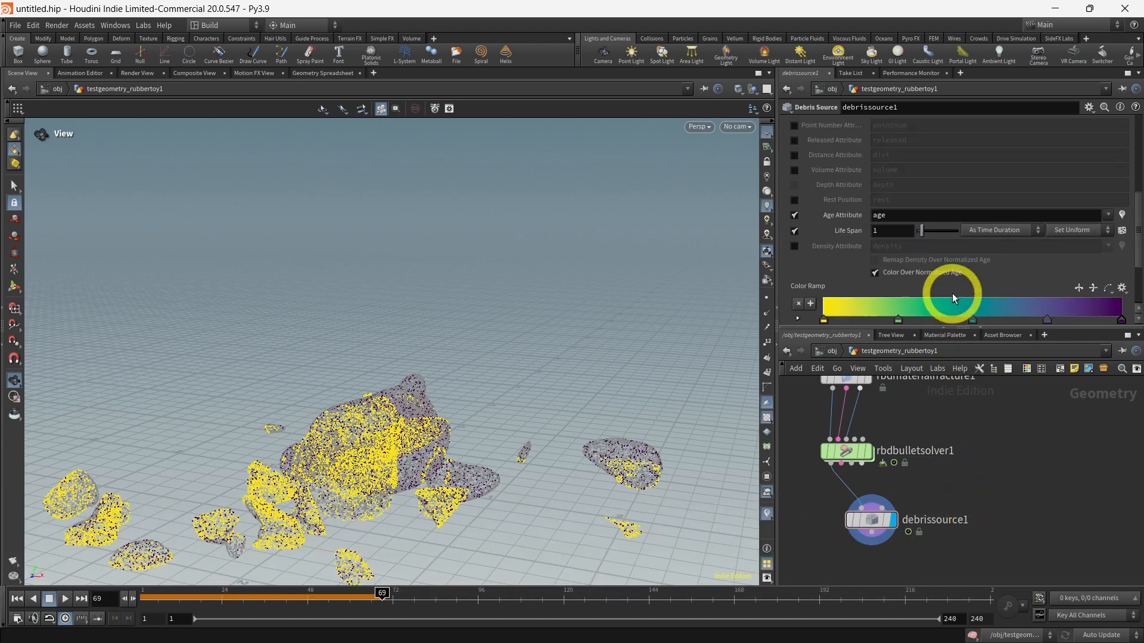
Step: Set the Debris Source's Life Span to 0.2 and enable Remove Unreleased
click(891, 237)
text(0.2)
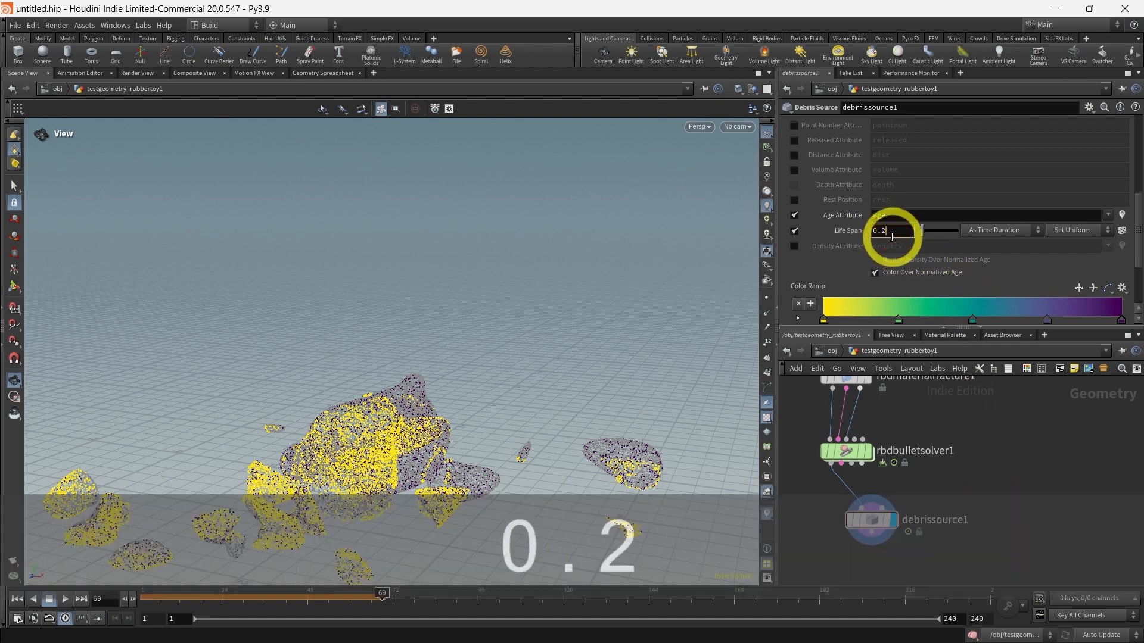
scroll(1021, 258, down, 4)
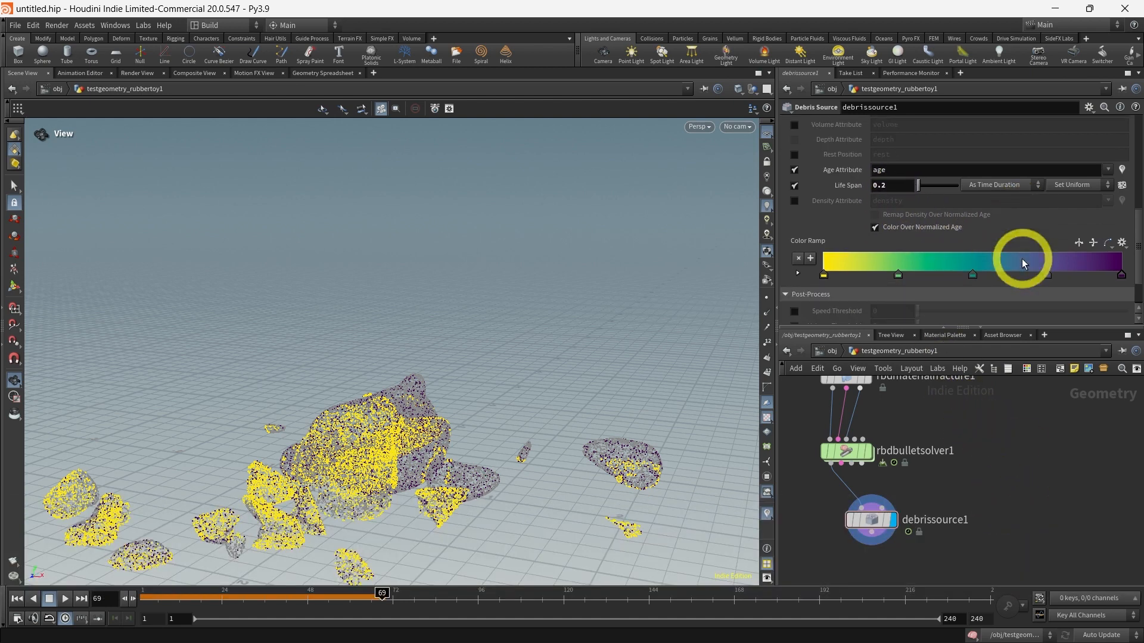
click(876, 303)
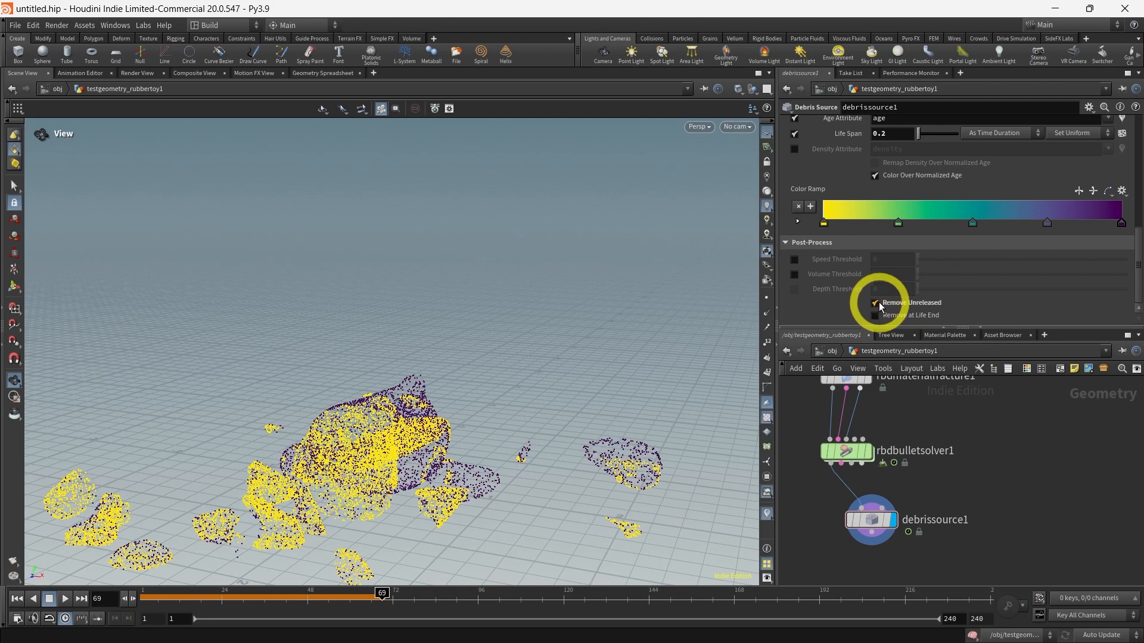
Step: Replay the debris simulation from the start to check the emitted points, then return to frame 1
drag(381, 594, 66, 601)
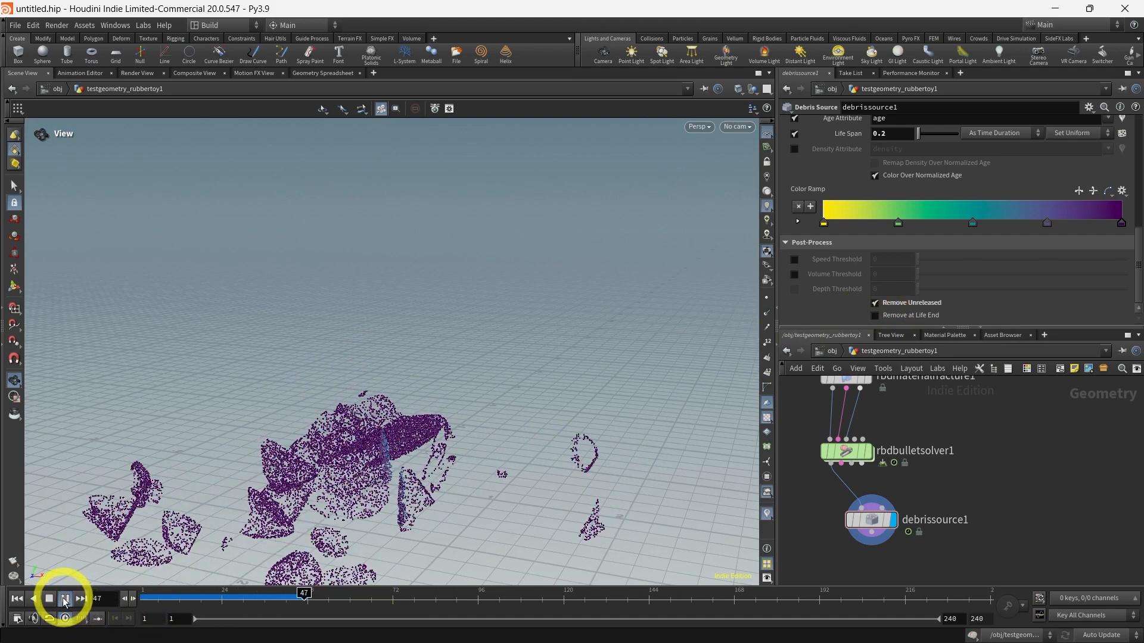
click(66, 601)
drag(410, 594, 143, 597)
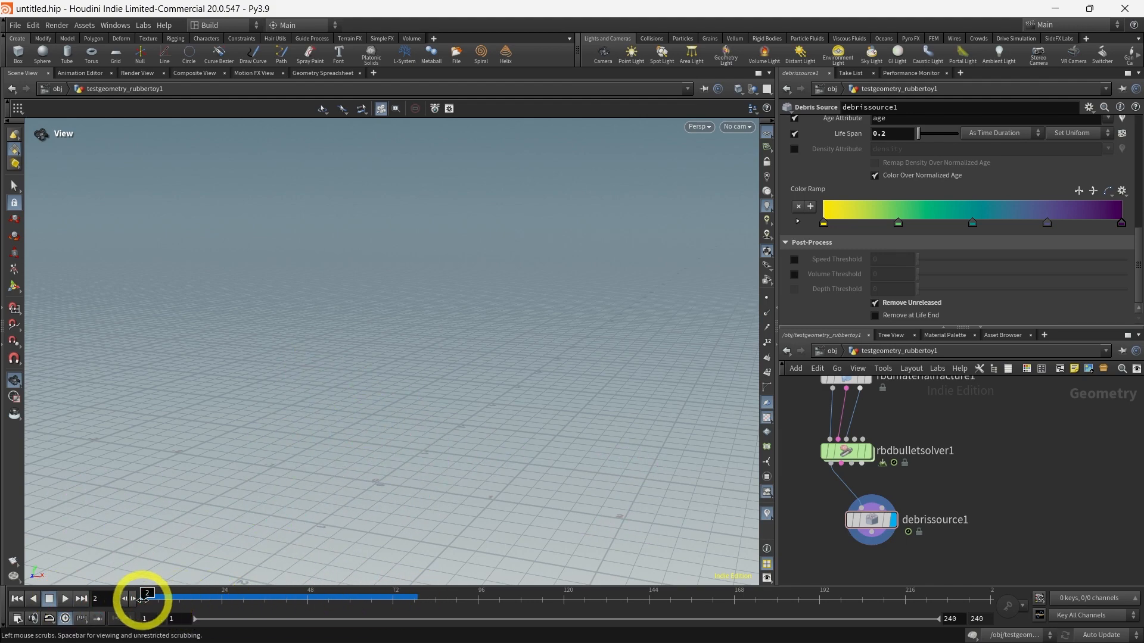
Step: Append a POP Network to the output of debrissource1
scroll(1000, 480, down, 1)
middle_drag(1001, 480, 997, 445)
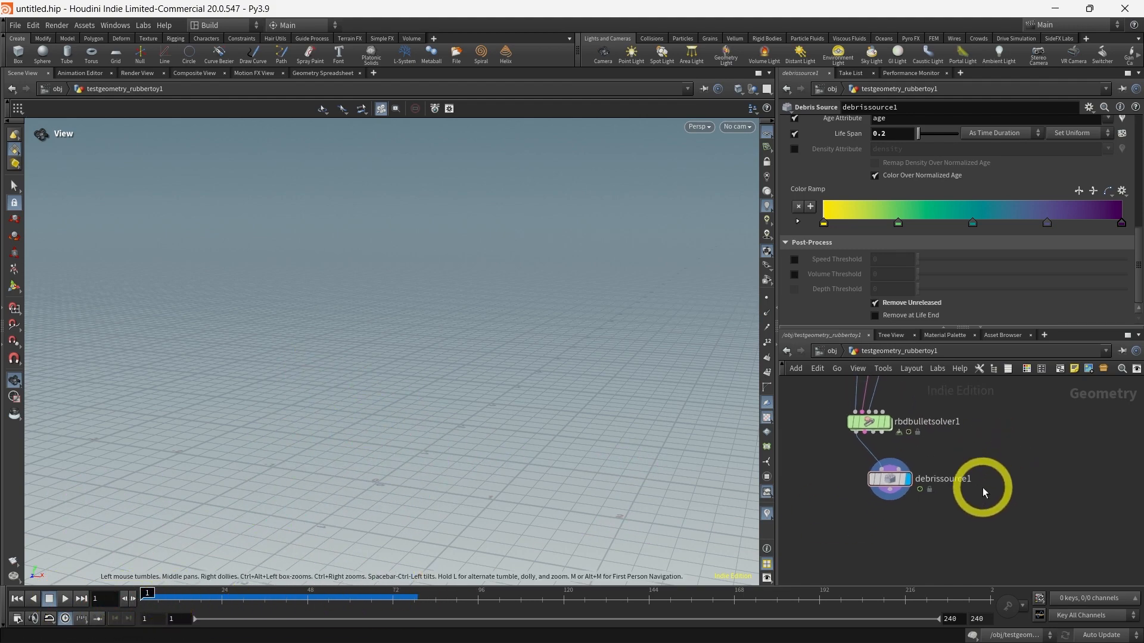
scroll(990, 501, up, 1)
middle_drag(992, 501, 1008, 437)
drag(886, 424, 886, 487)
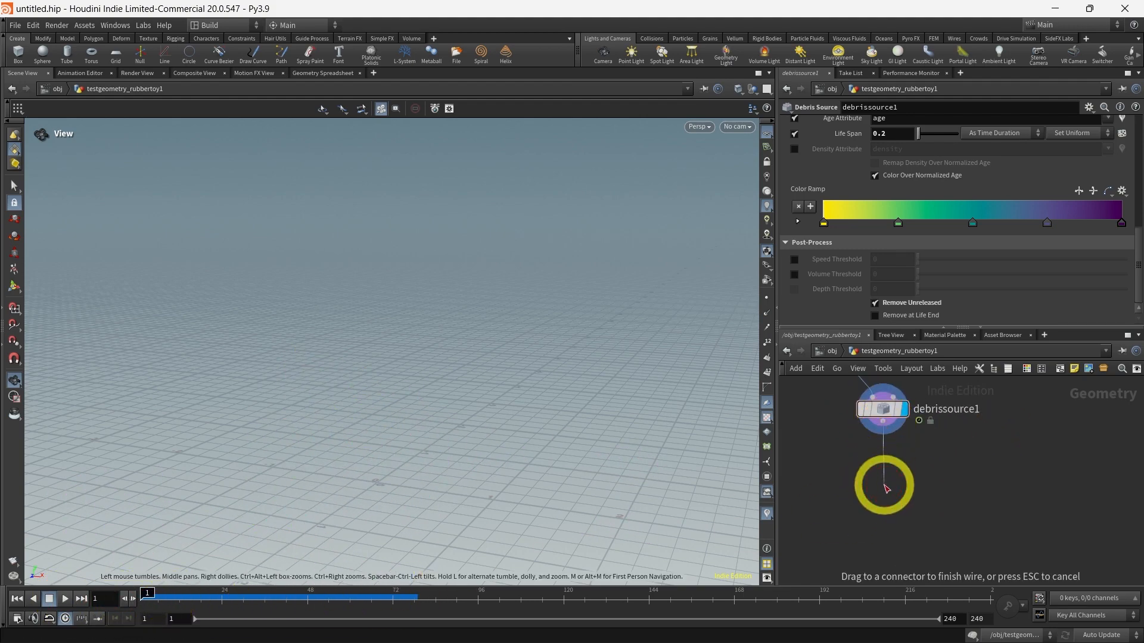
key(Tab)
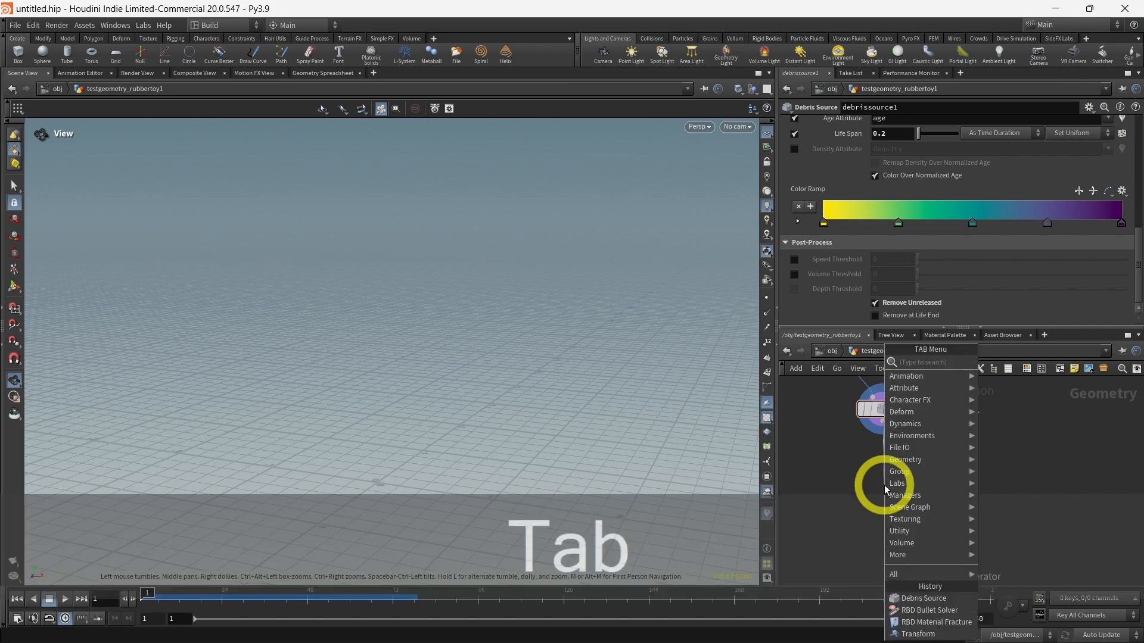
text(pop)
click(1007, 362)
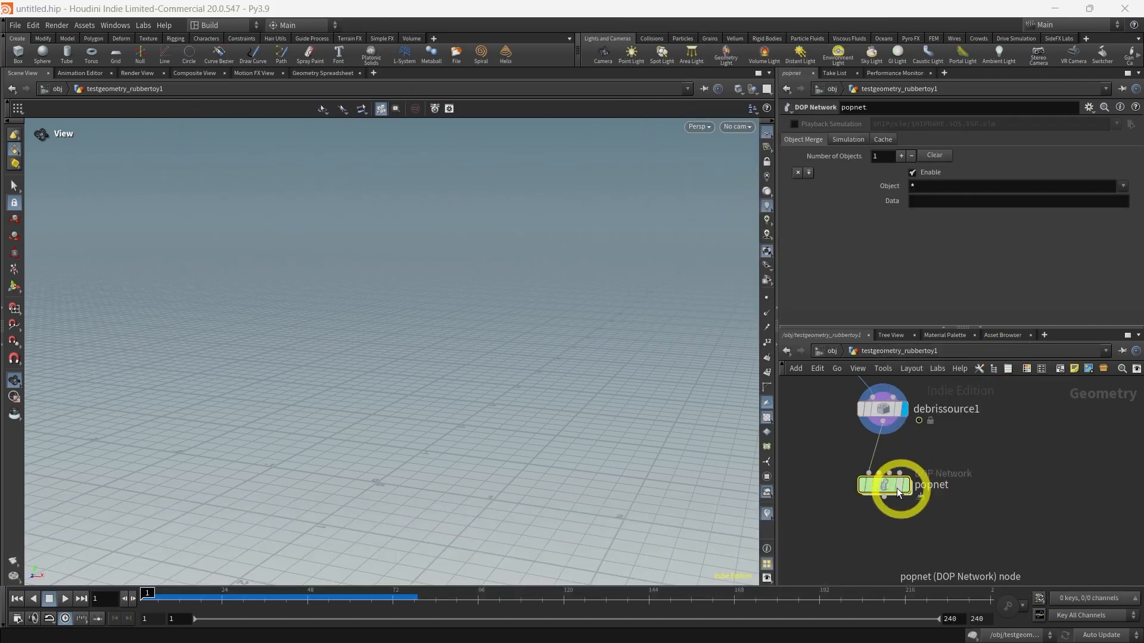
Step: Go inside popnet and set the Emission Type of source_first_input to All Points
double_click(886, 489)
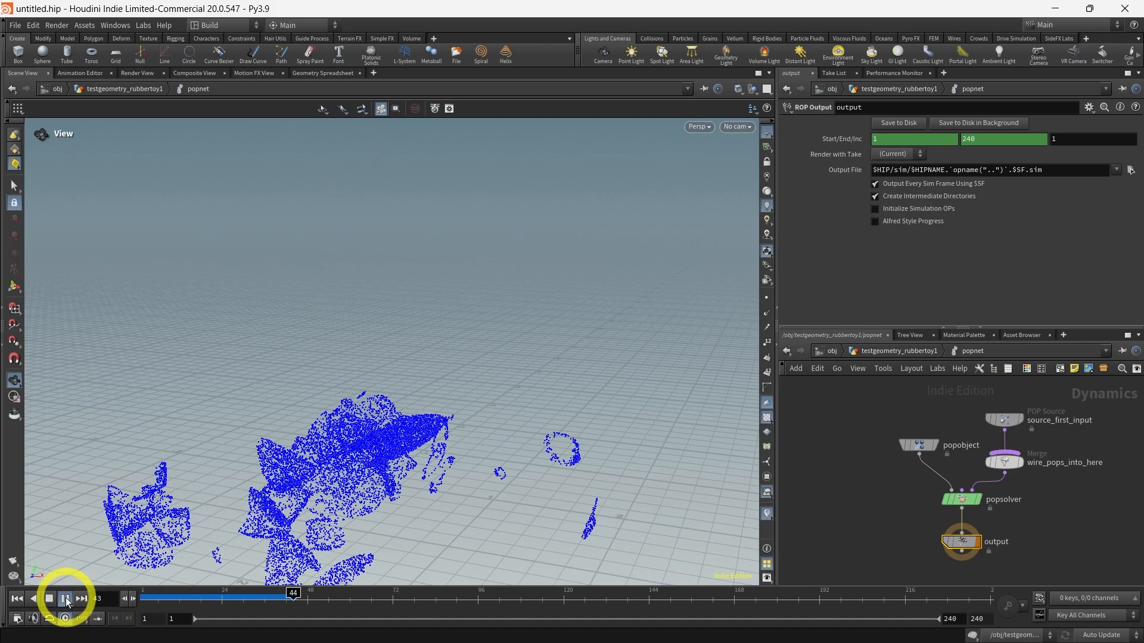
click(1009, 425)
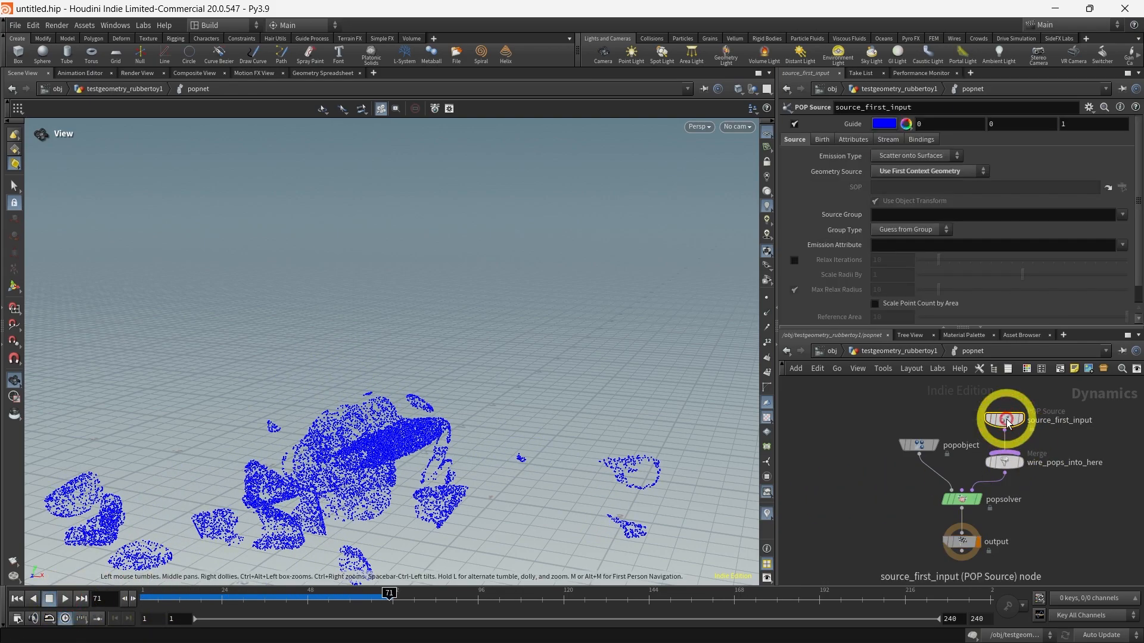
click(941, 156)
click(892, 168)
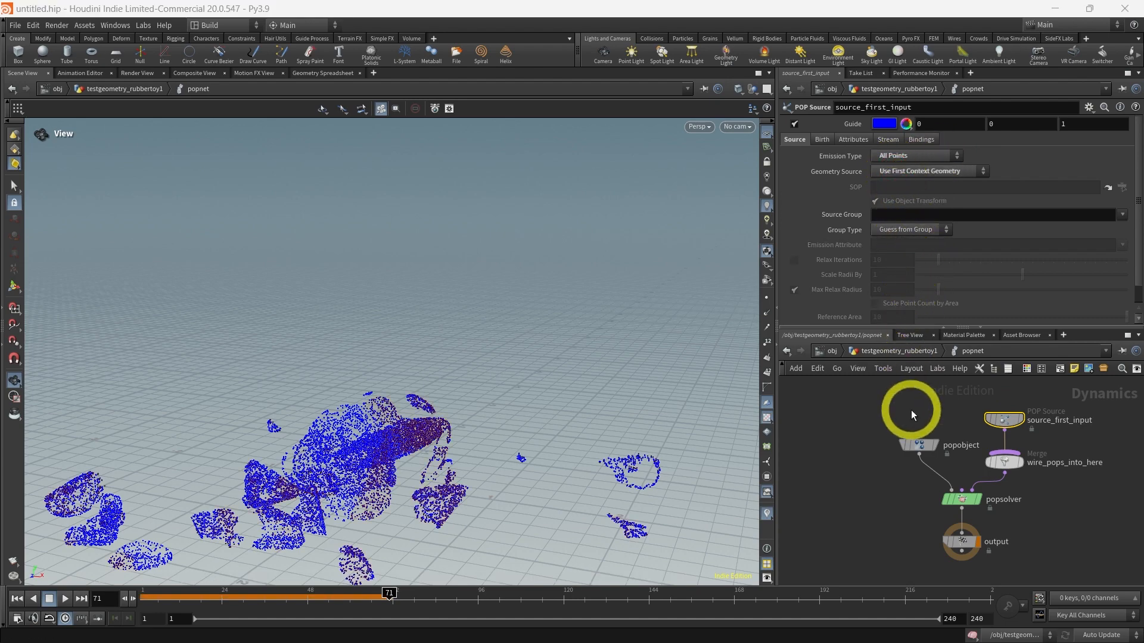
Step: Replay the particle simulation from frame 1 inside popnet to check the all-points emission
drag(384, 594, 138, 594)
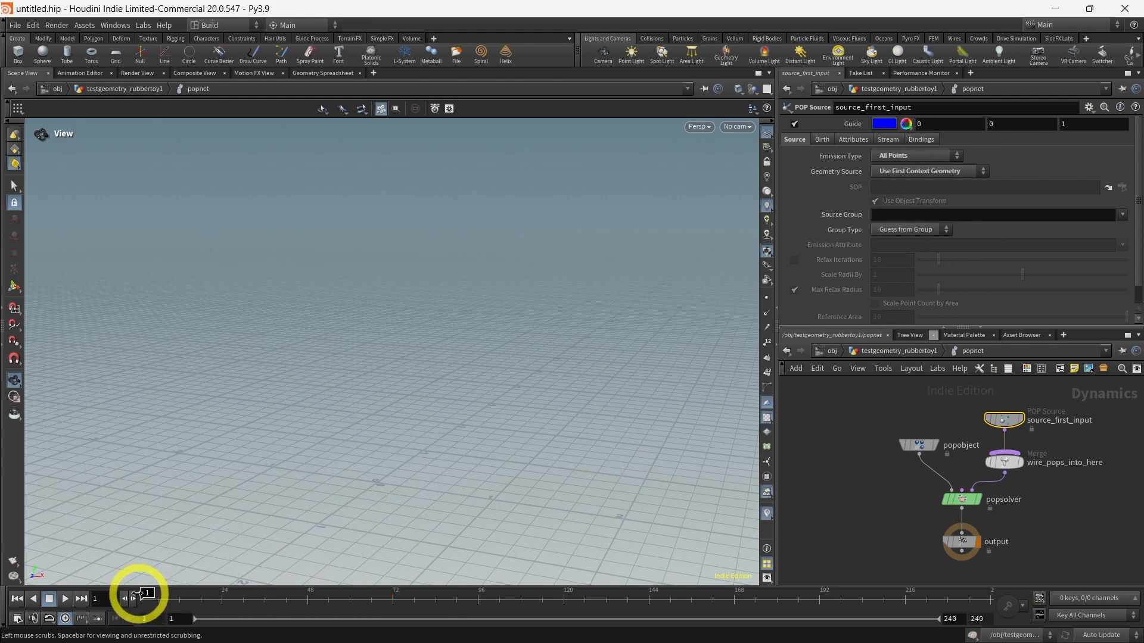
click(62, 598)
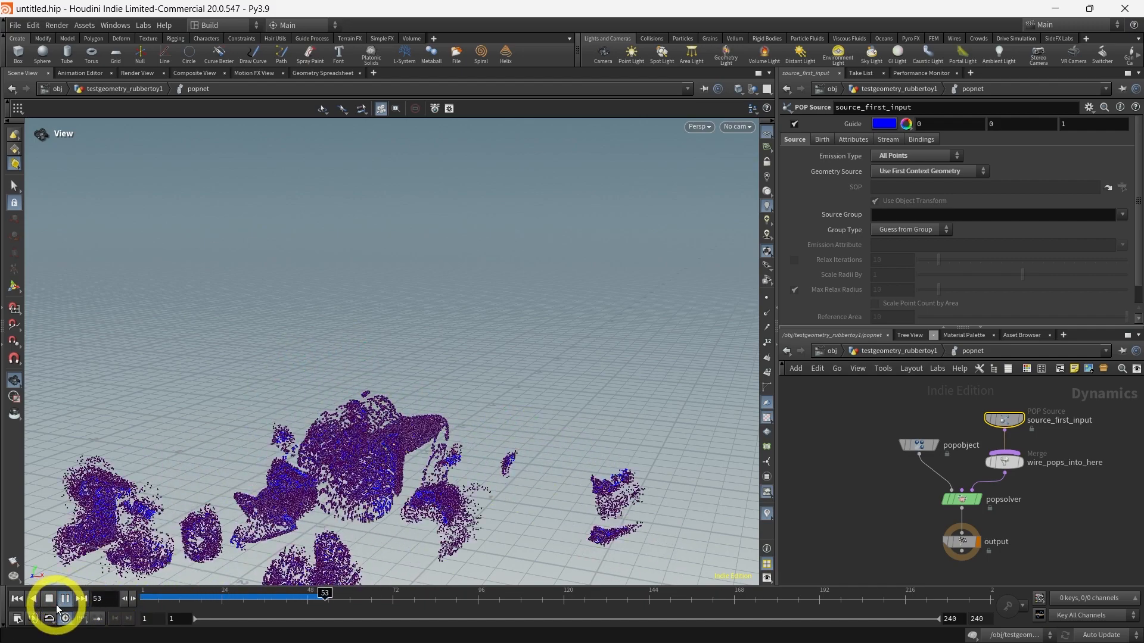
click(64, 598)
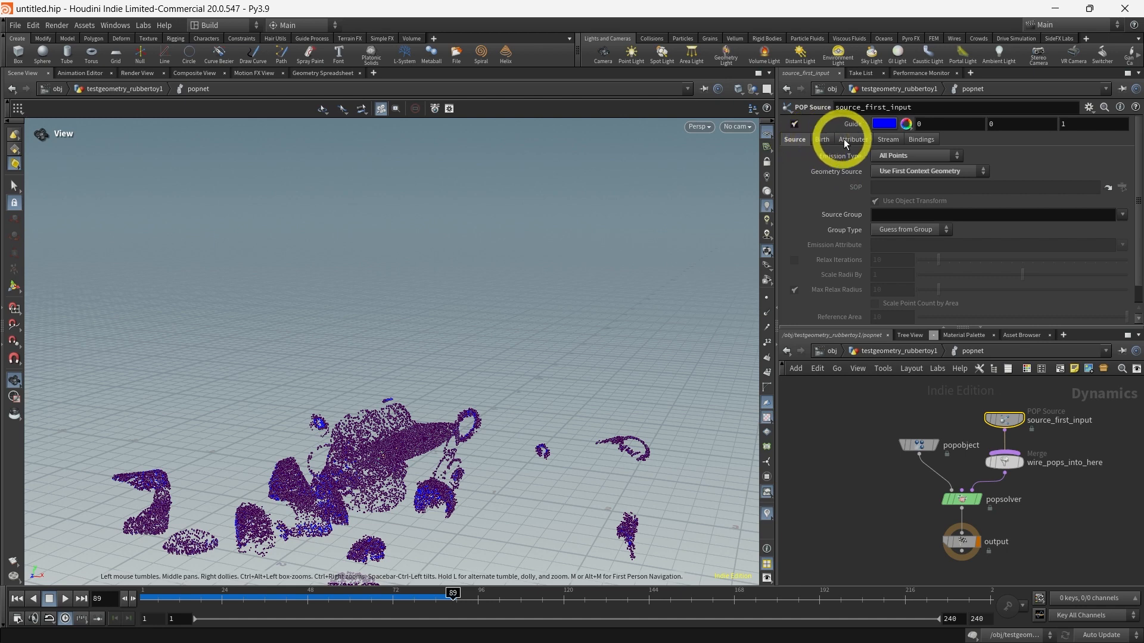
Step: Go up to the object level and replay the simulation from near the start to check the particles there
scroll(853, 214, down, 1)
middle_drag(849, 489, 844, 466)
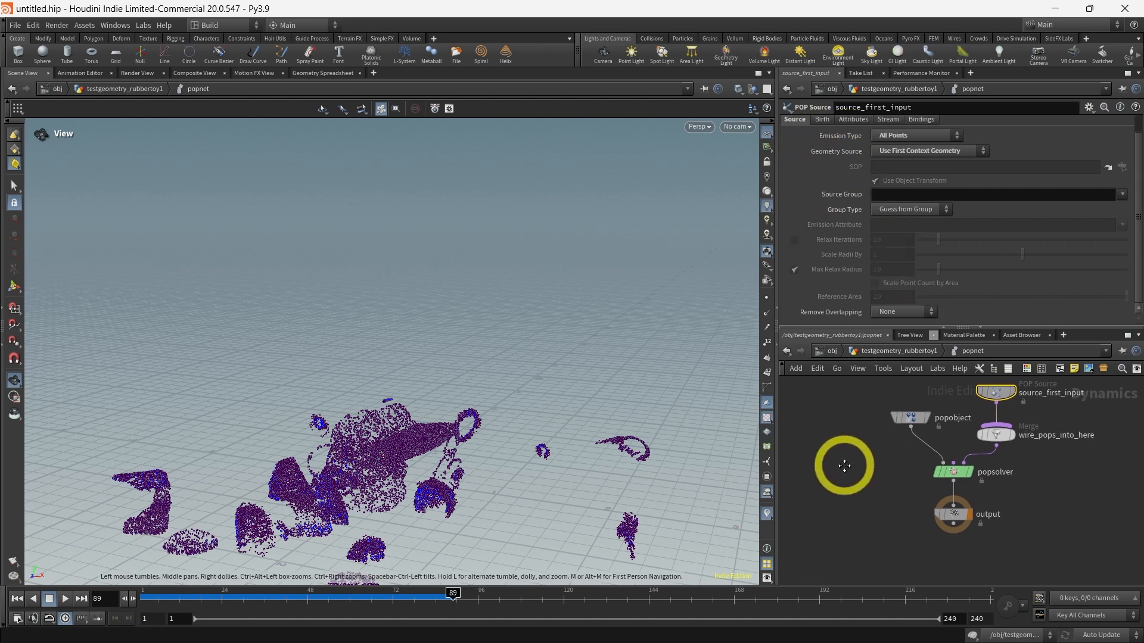
click(832, 351)
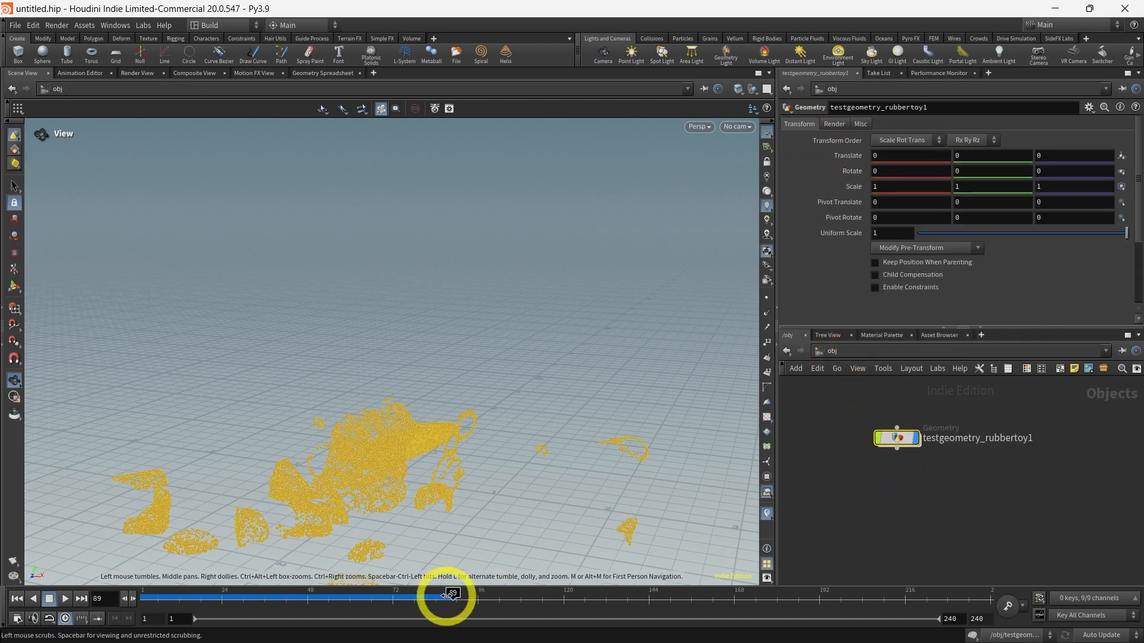
drag(449, 594, 160, 593)
click(65, 599)
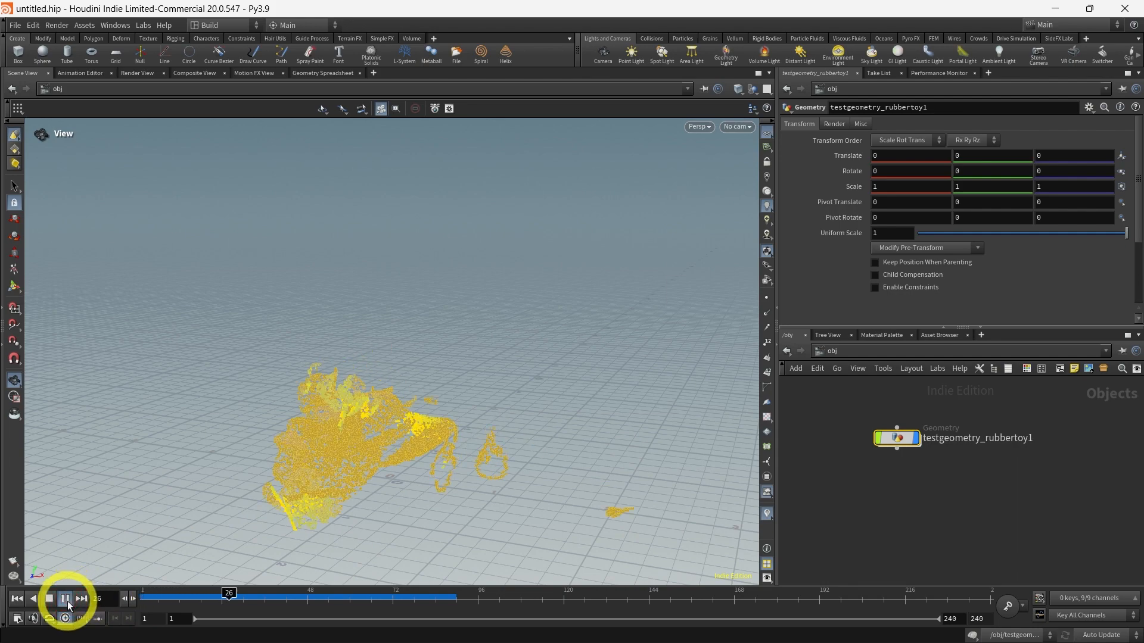
click(65, 598)
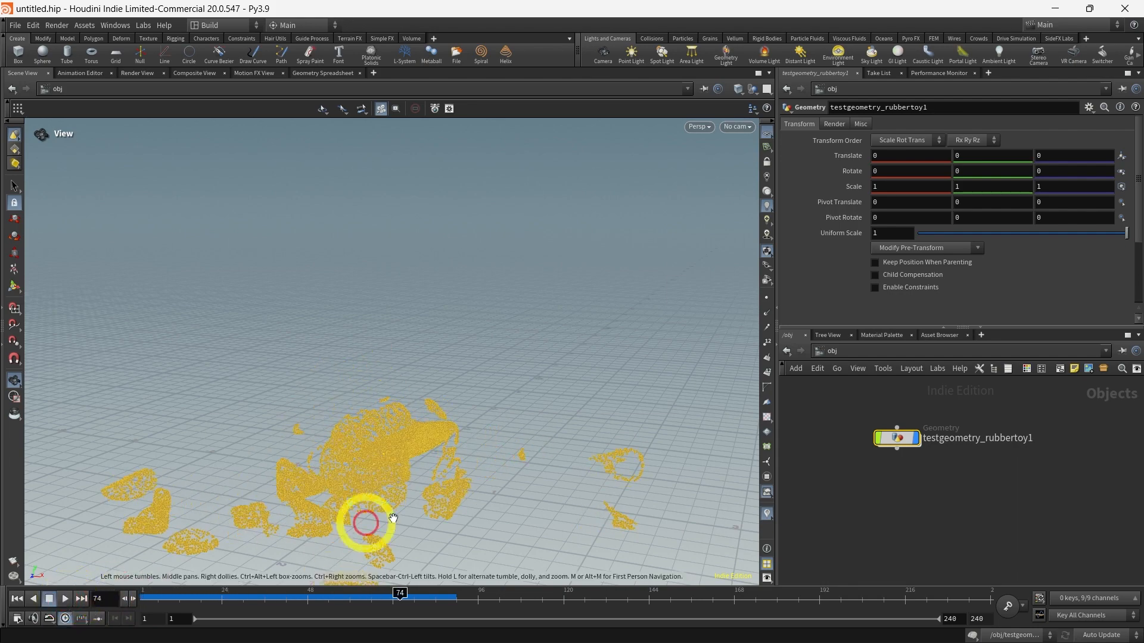
Step: Return to the toy's geometry network and set popnet's Object field to popobject only
double_click(898, 438)
click(956, 490)
scroll(976, 497, up, 3)
middle_drag(995, 499, 1056, 527)
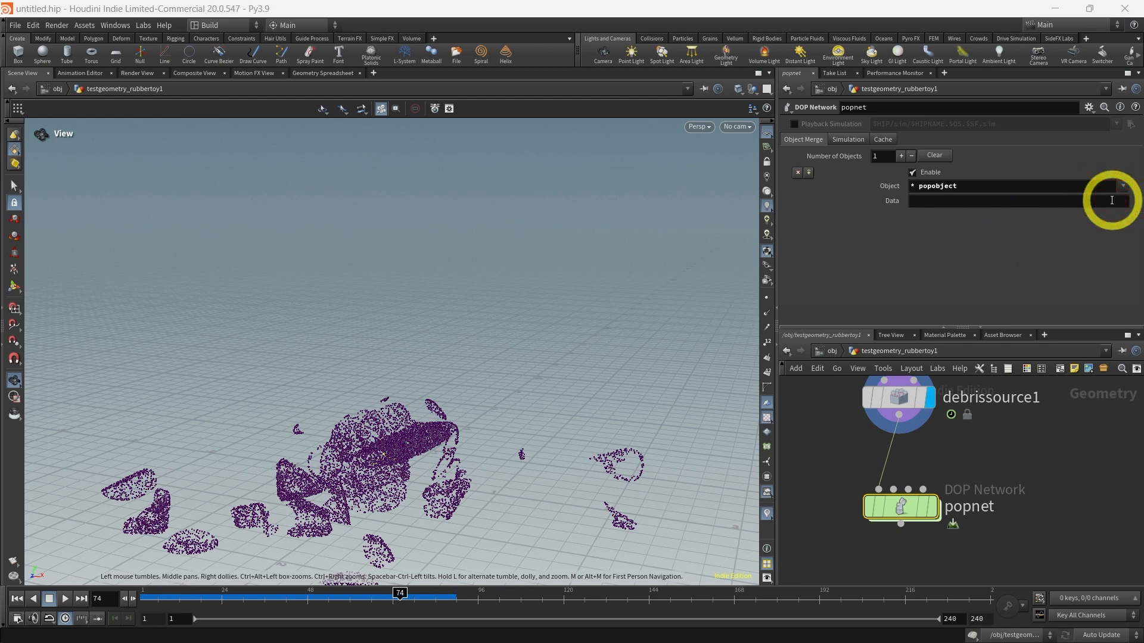
drag(1068, 185, 899, 188)
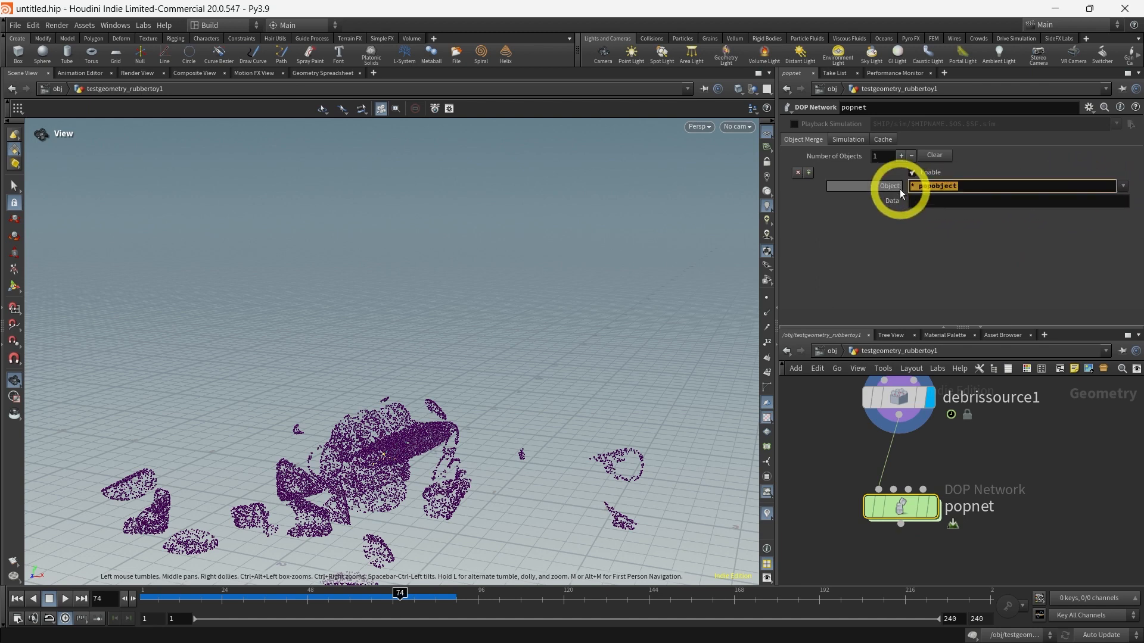
key(Delete)
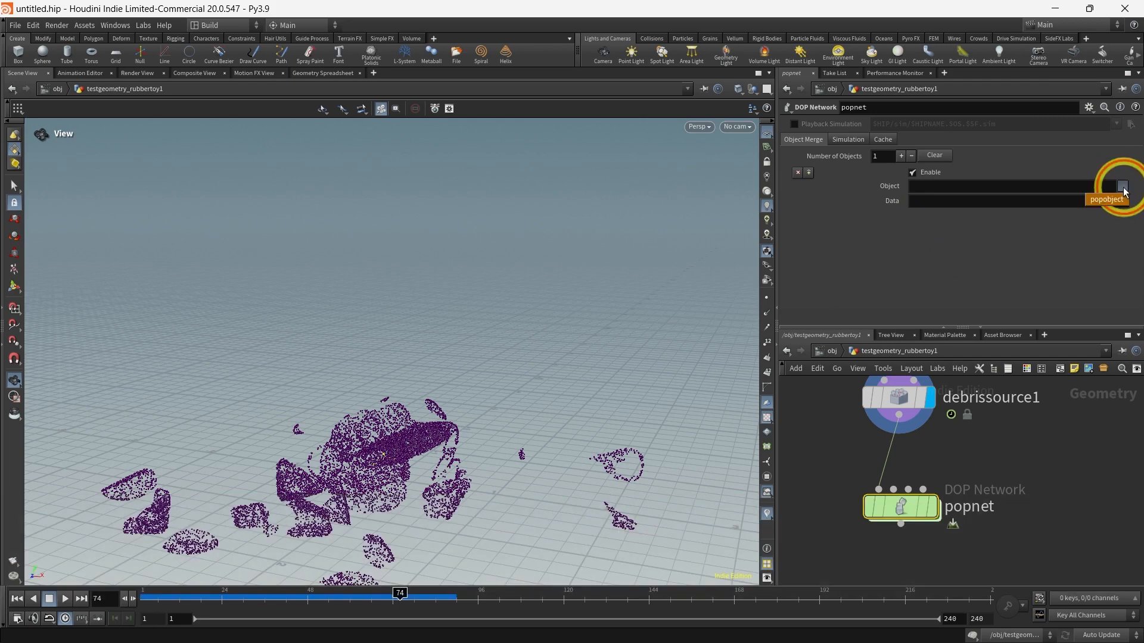
click(1122, 186)
Step: Replay the simulation from frame 1 at the geometry level and stop at frame 52
drag(370, 598, 120, 598)
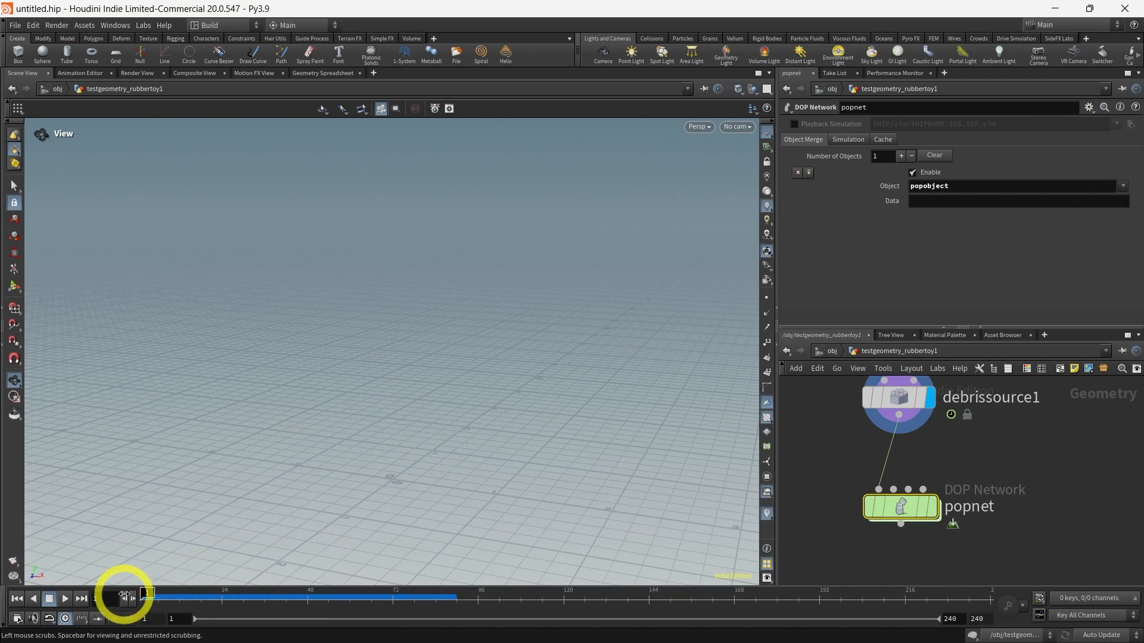
click(66, 599)
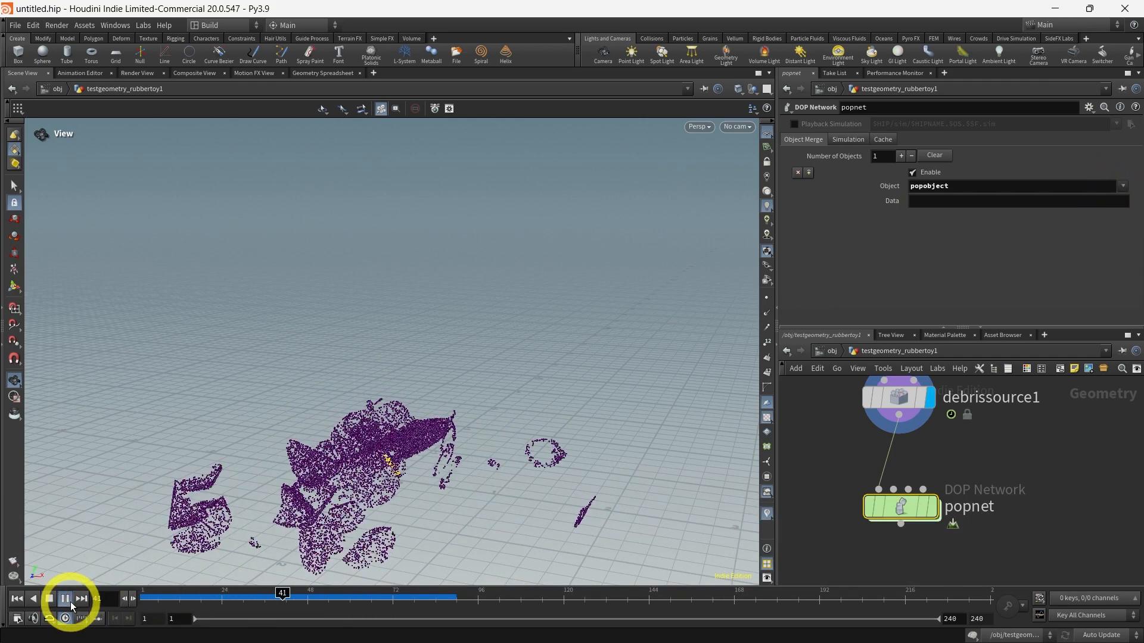
click(70, 602)
Step: Inside popnet, insert a Gravity Force between popsolver and output, spacing gravity1 and output further below the solver
double_click(900, 508)
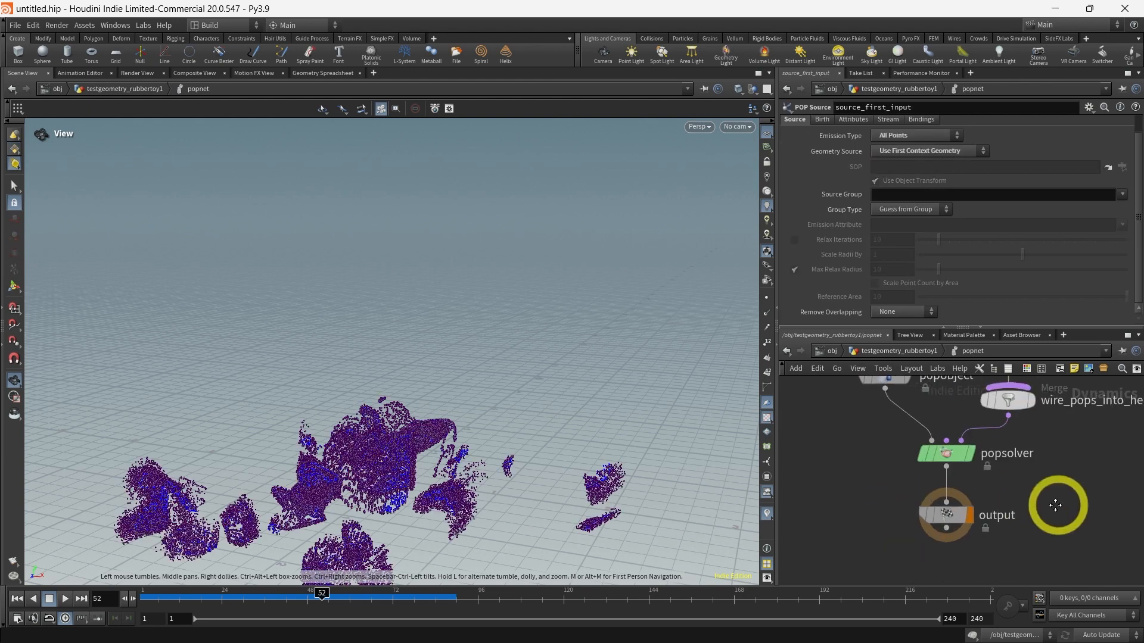
drag(1001, 499, 975, 557)
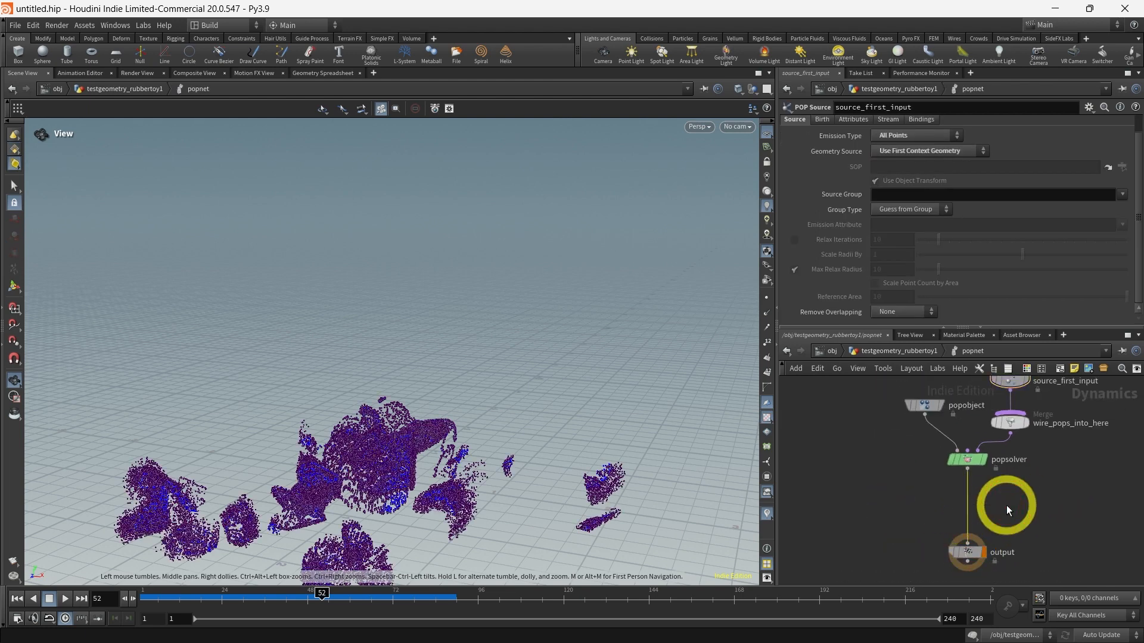
key(Tab)
text(gravi)
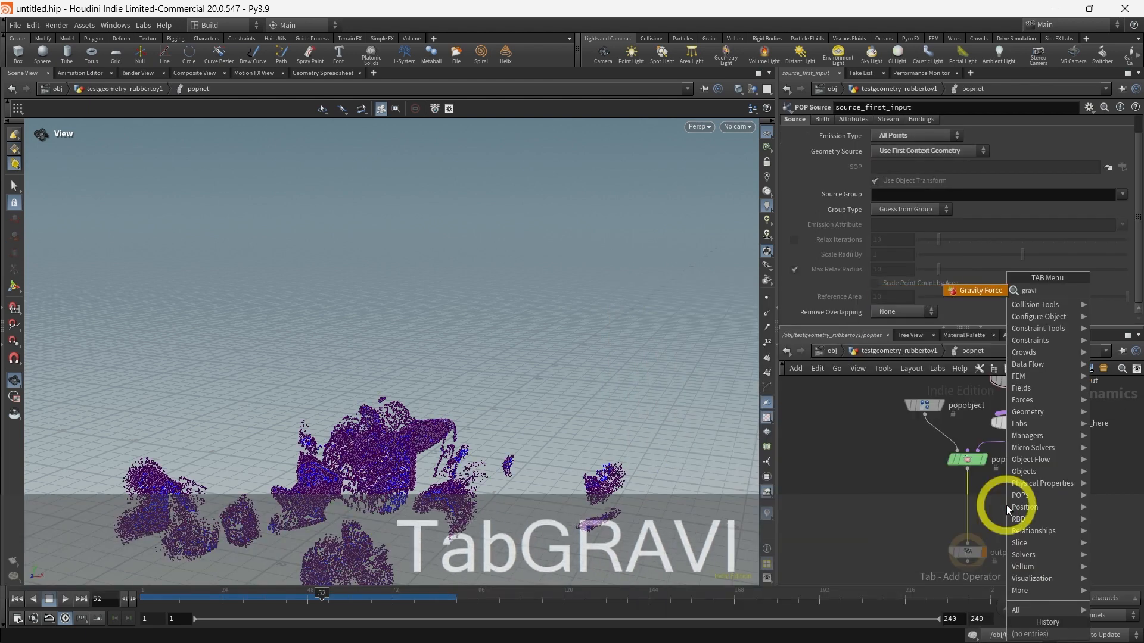
click(982, 292)
click(1005, 512)
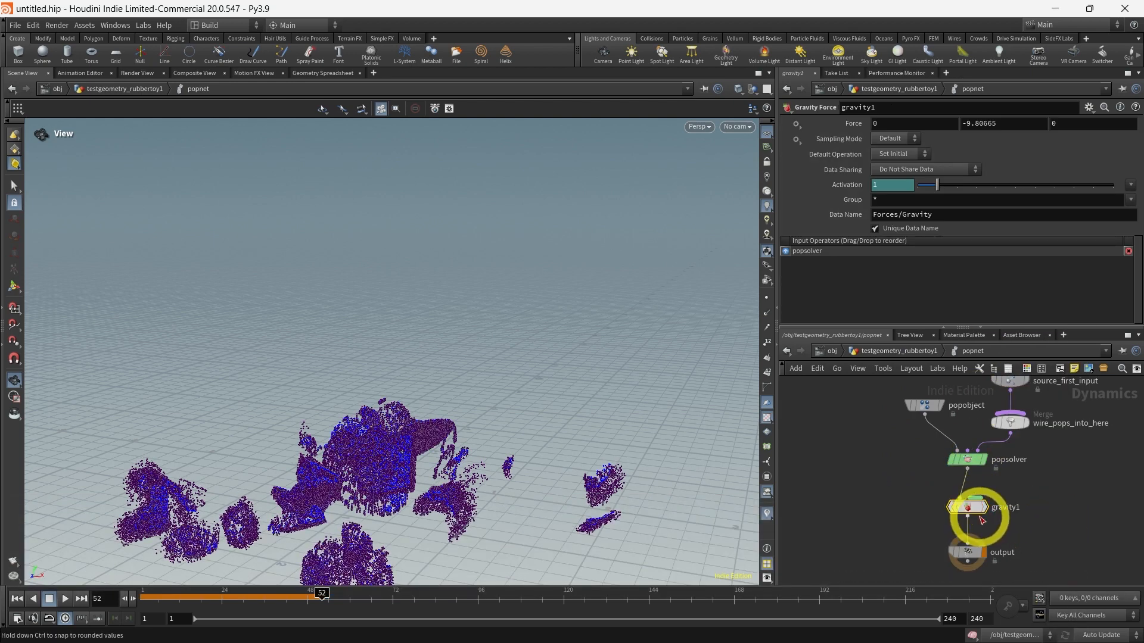
middle_drag(1052, 520, 1048, 486)
drag(1040, 546, 959, 517)
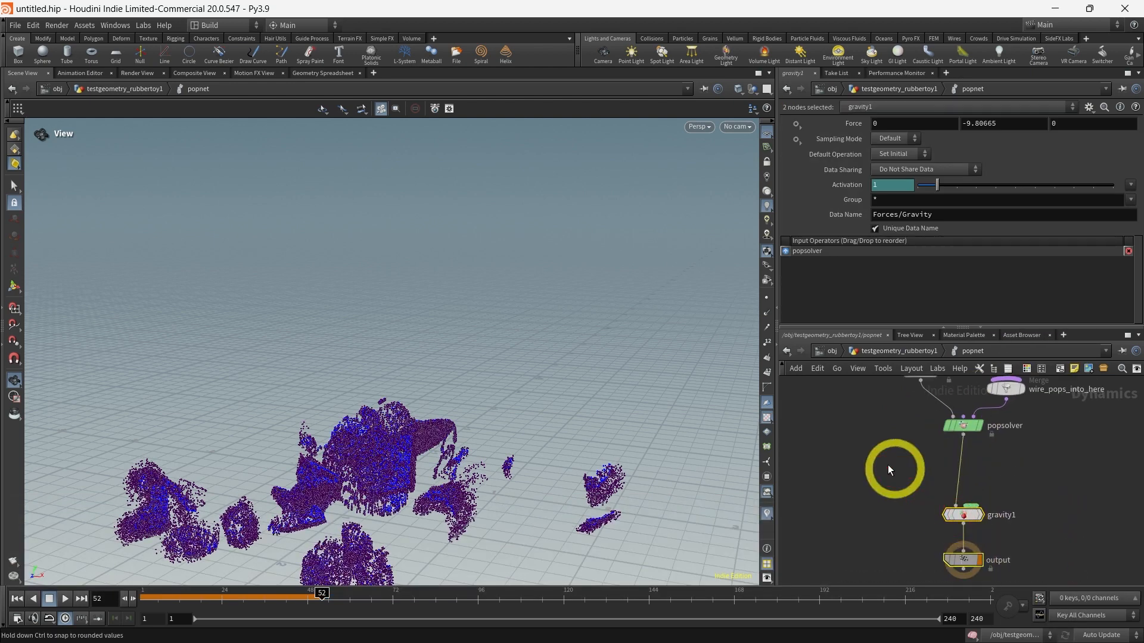
click(865, 460)
key(u)
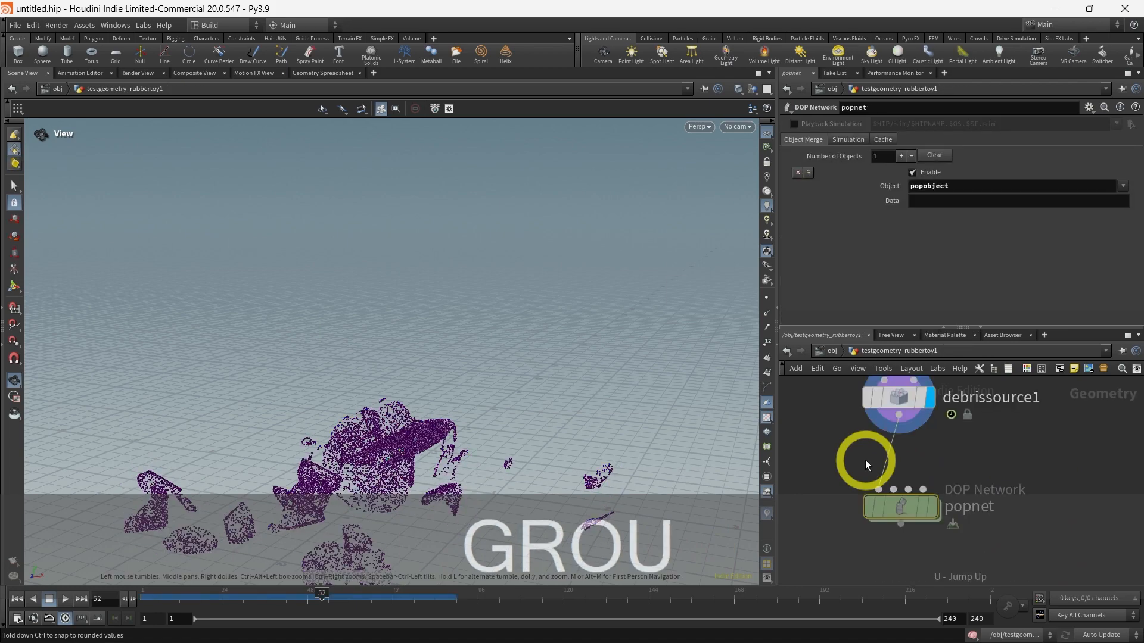
double_click(915, 506)
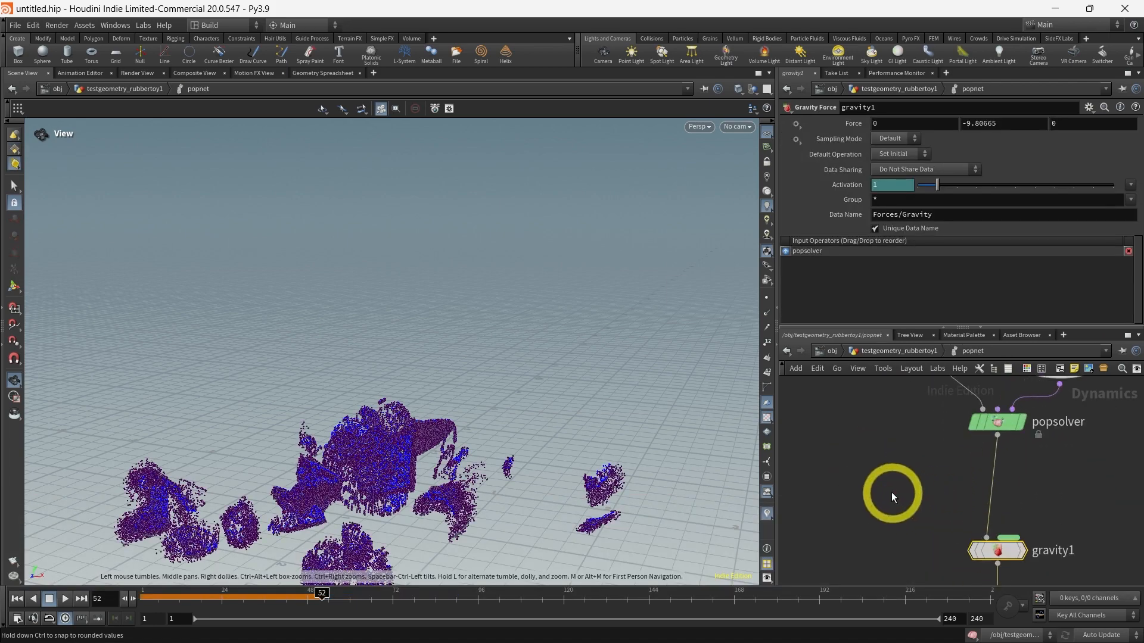
Step: Add a Ground Plane node beside popsolver in the popnet network
key(Tab)
text(ground)
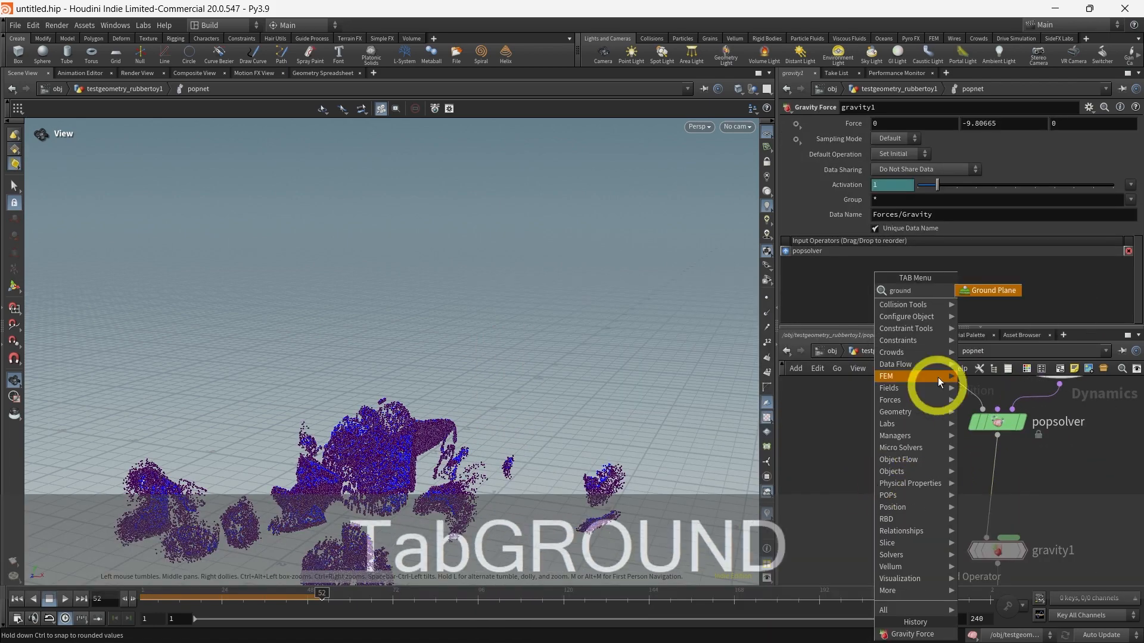
click(977, 285)
click(864, 473)
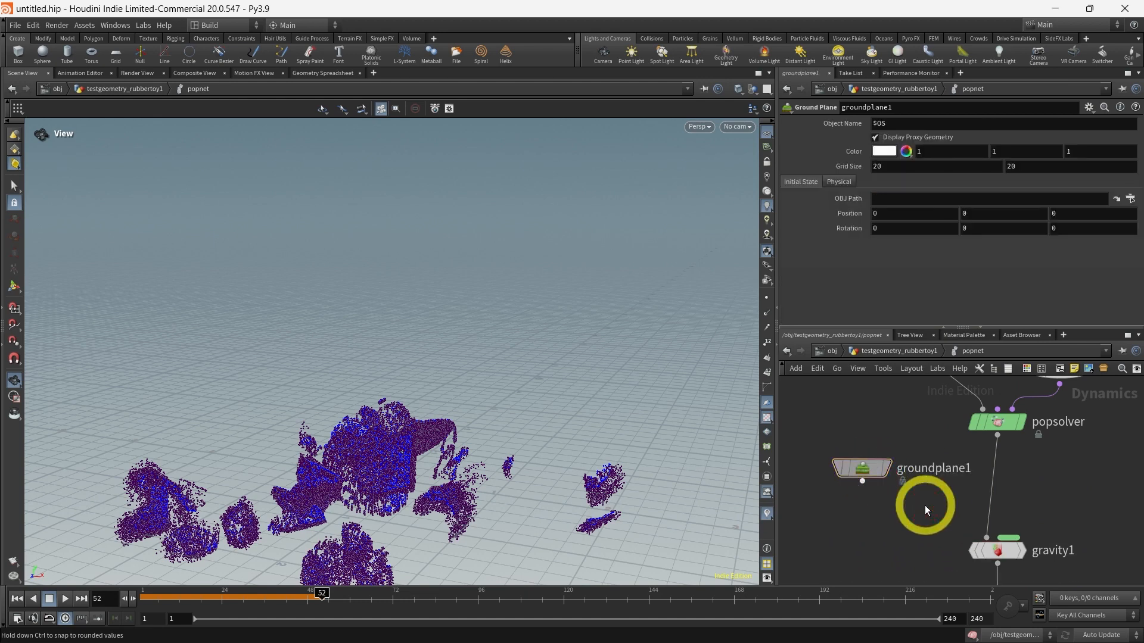
Step: Add a Merge node between the ground plane and gravity1 and wire groundplane1 into it
key(Tab)
text(merg)
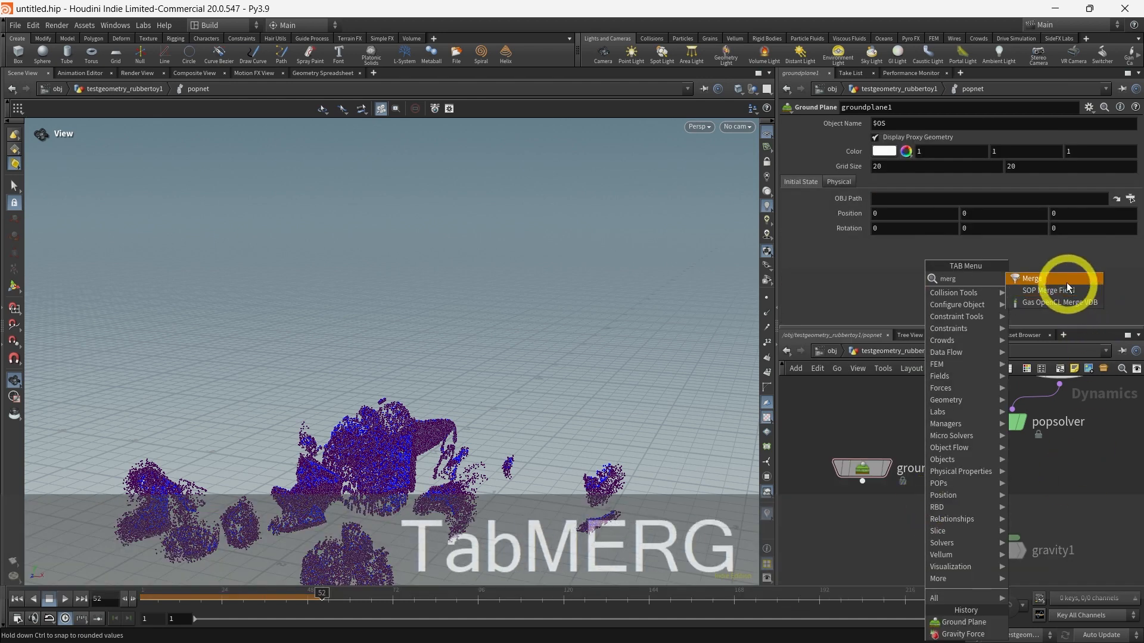
click(1066, 285)
click(929, 500)
drag(863, 481, 928, 487)
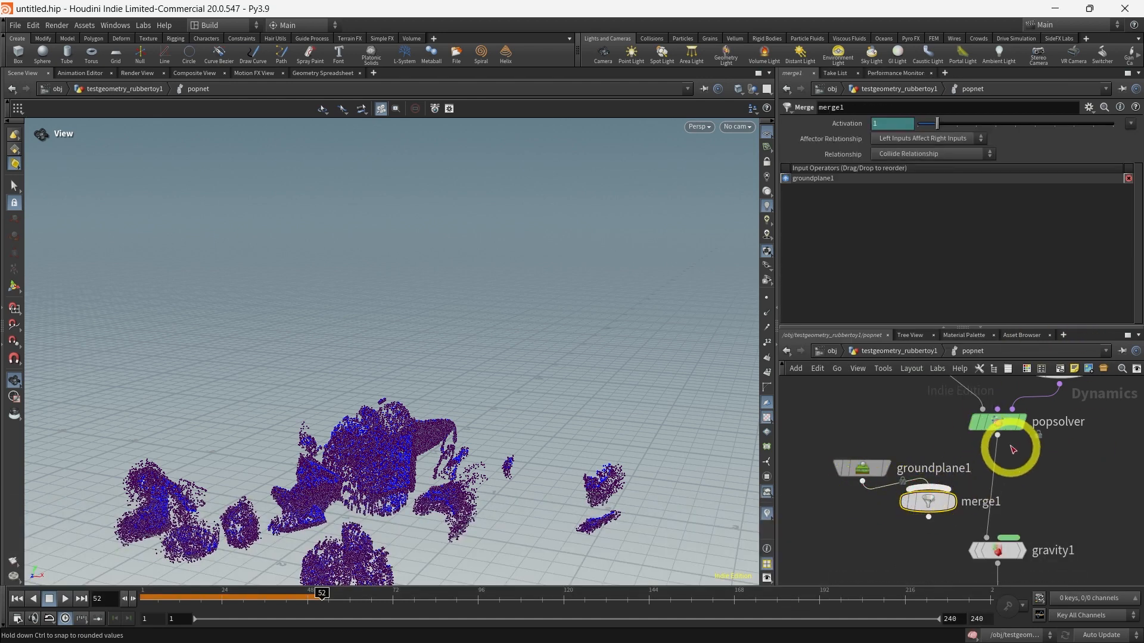
Step: Route popsolver through merge1 into gravity1 and replay the simulation from frame 1 to check the ground collision
drag(997, 436, 987, 538)
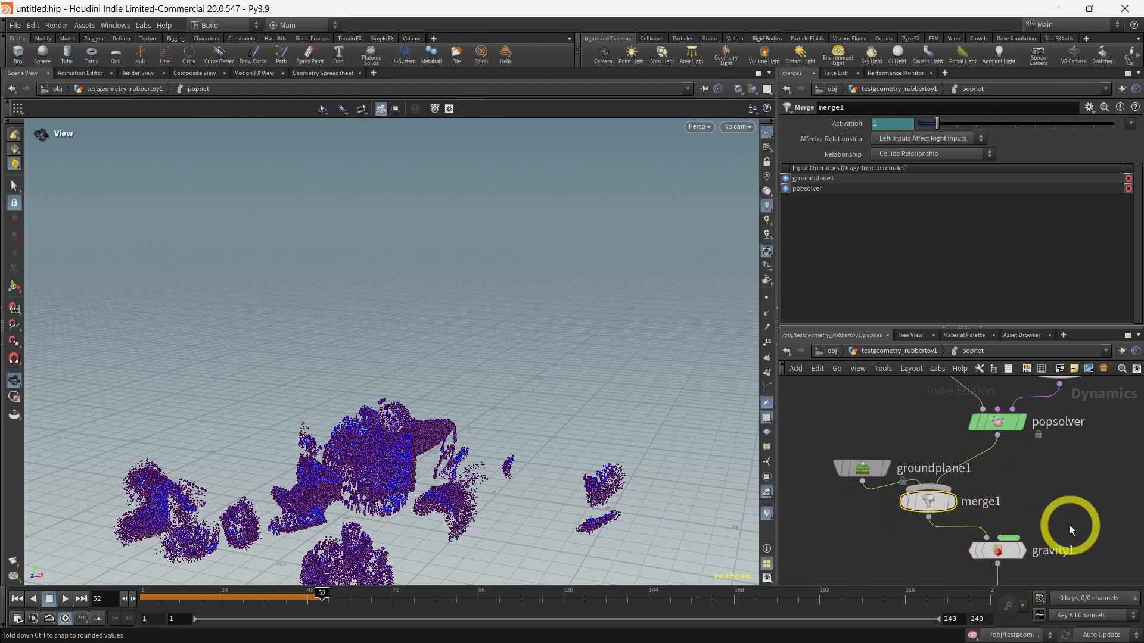
drag(312, 593, 158, 592)
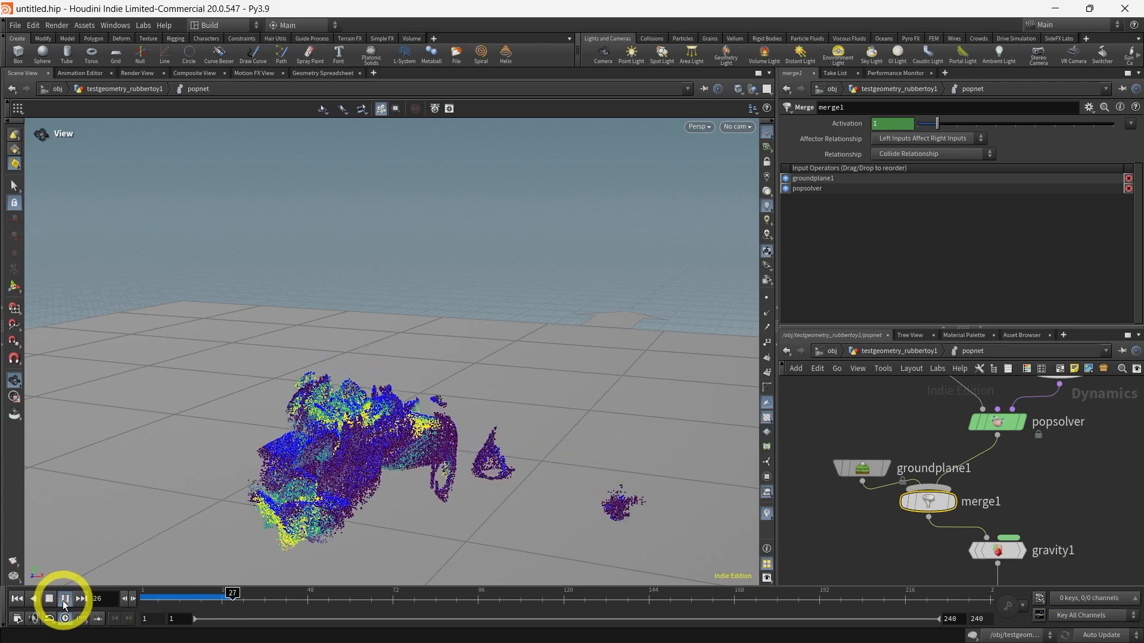
click(63, 602)
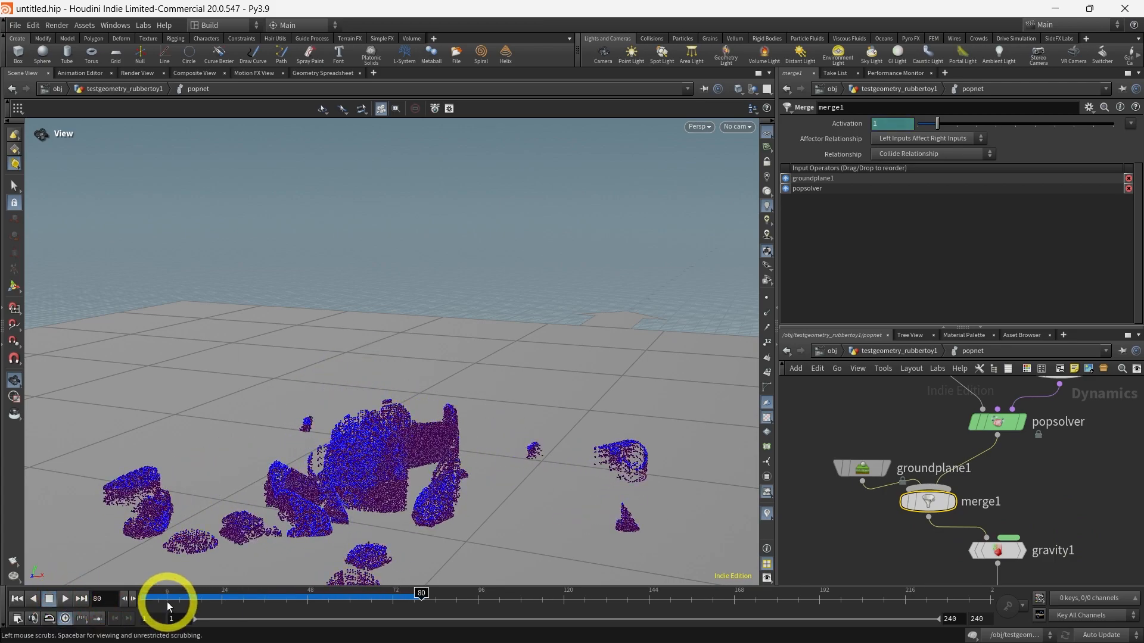
drag(166, 602, 123, 599)
Step: Set the Initial Velocity of the source_first_input POP Source to Add to inherited velocity
middle_drag(1060, 455, 1022, 555)
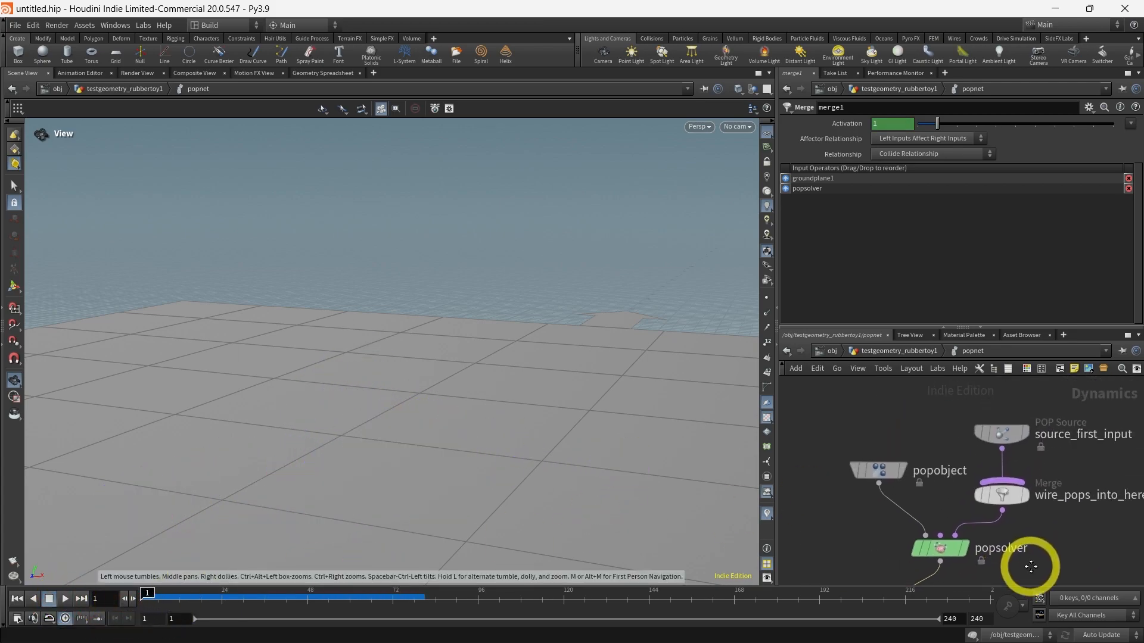
click(1003, 439)
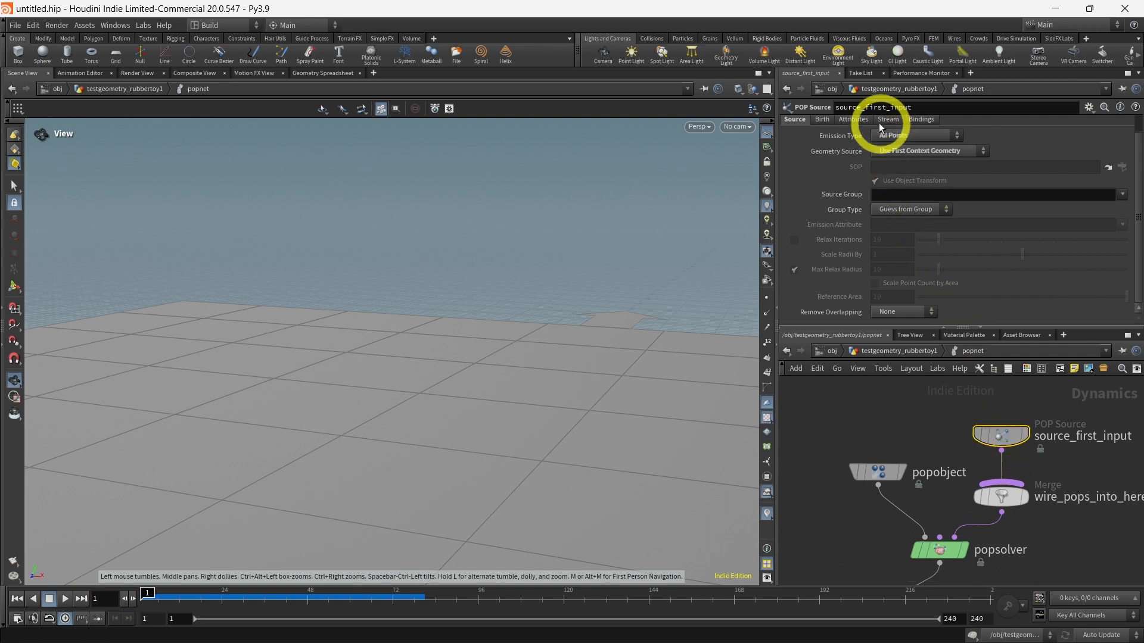
scroll(914, 121, up, 1)
click(852, 139)
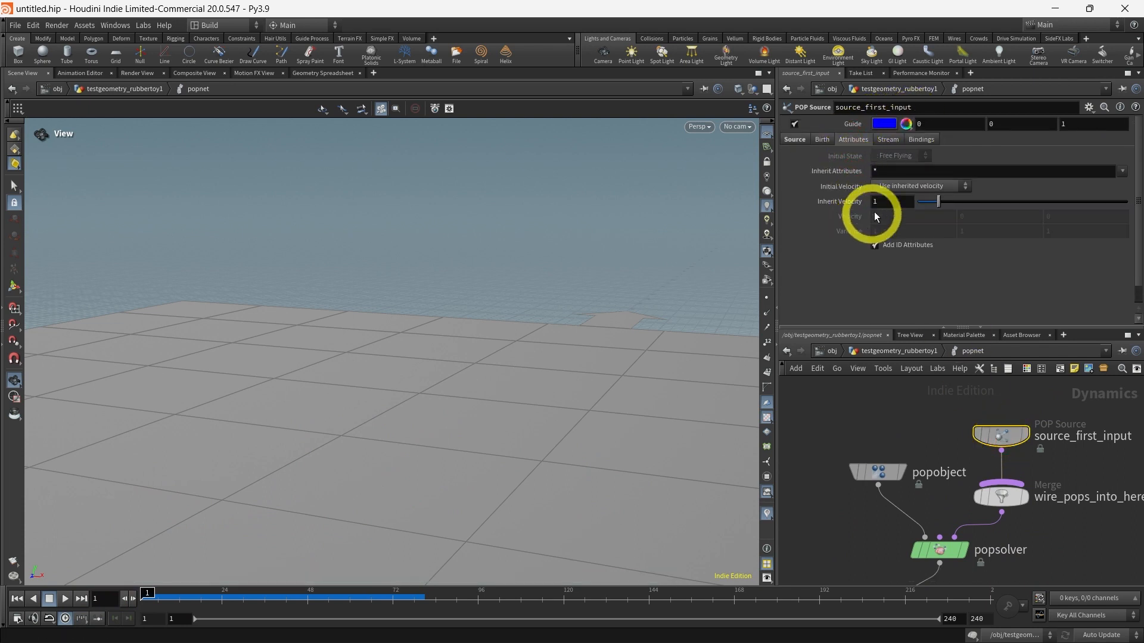
click(896, 186)
click(888, 209)
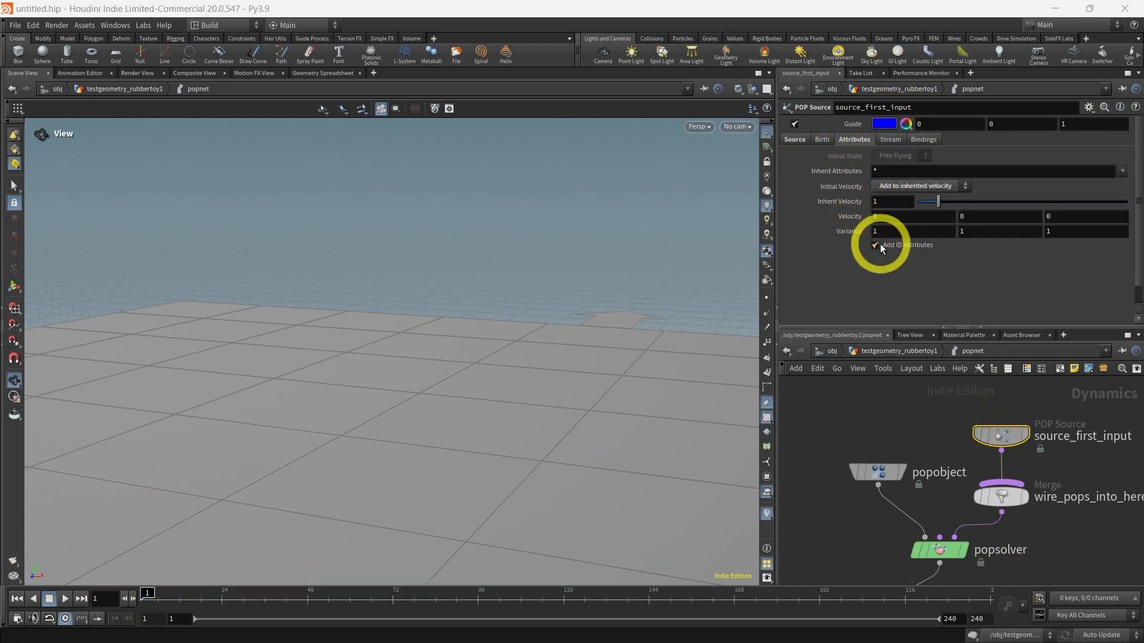
Step: Play the particle simulation to check the velocity variance and return to frame 1
click(64, 599)
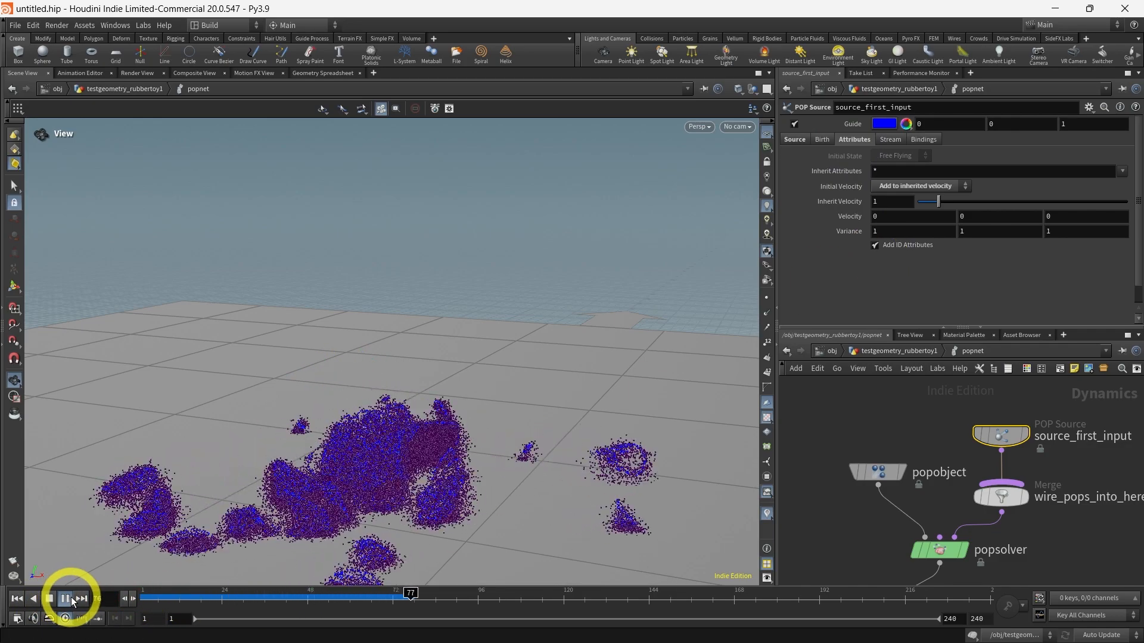
click(65, 600)
drag(217, 600, 133, 600)
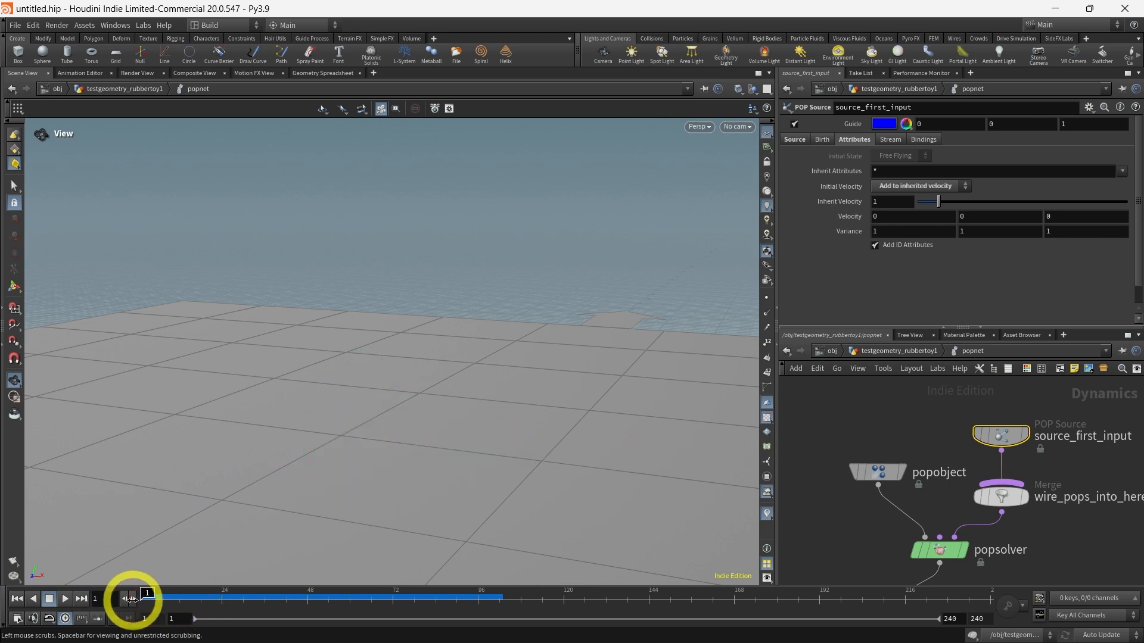
Step: Return to the testgeometry_rubbertoy1 network and add an Attribute Delete node wired below popnet
click(833, 351)
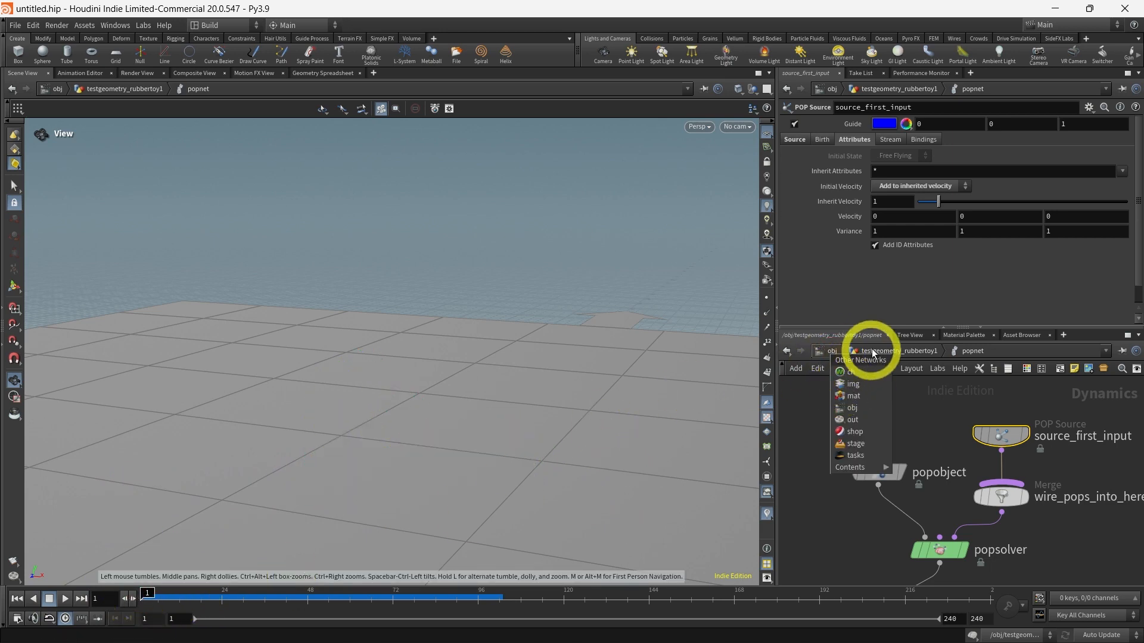
click(876, 350)
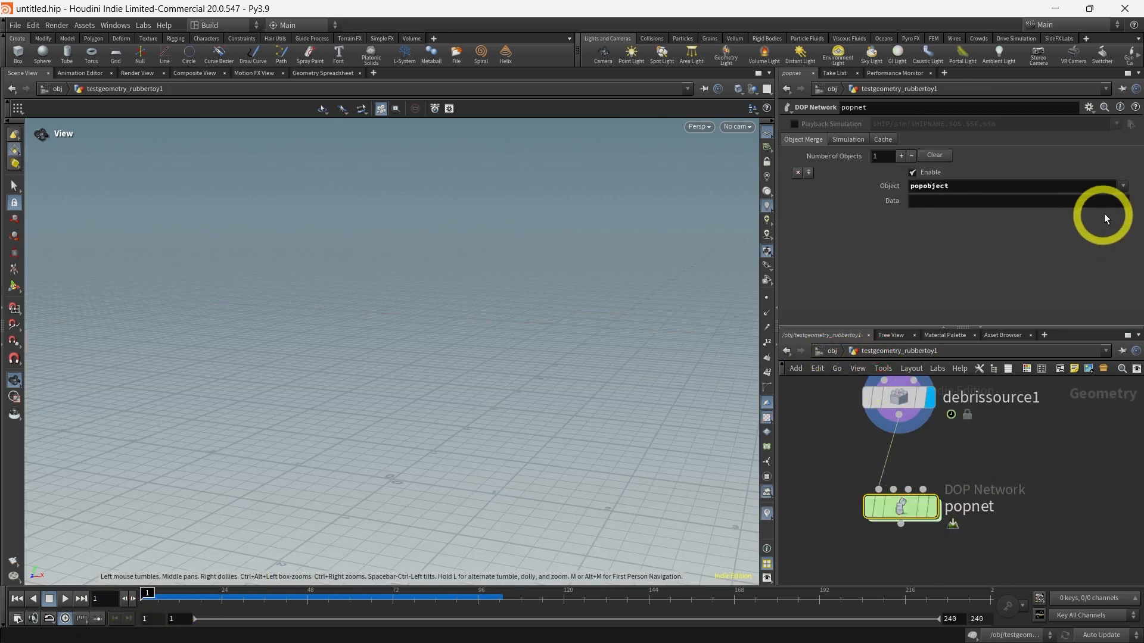
middle_drag(1001, 506, 990, 446)
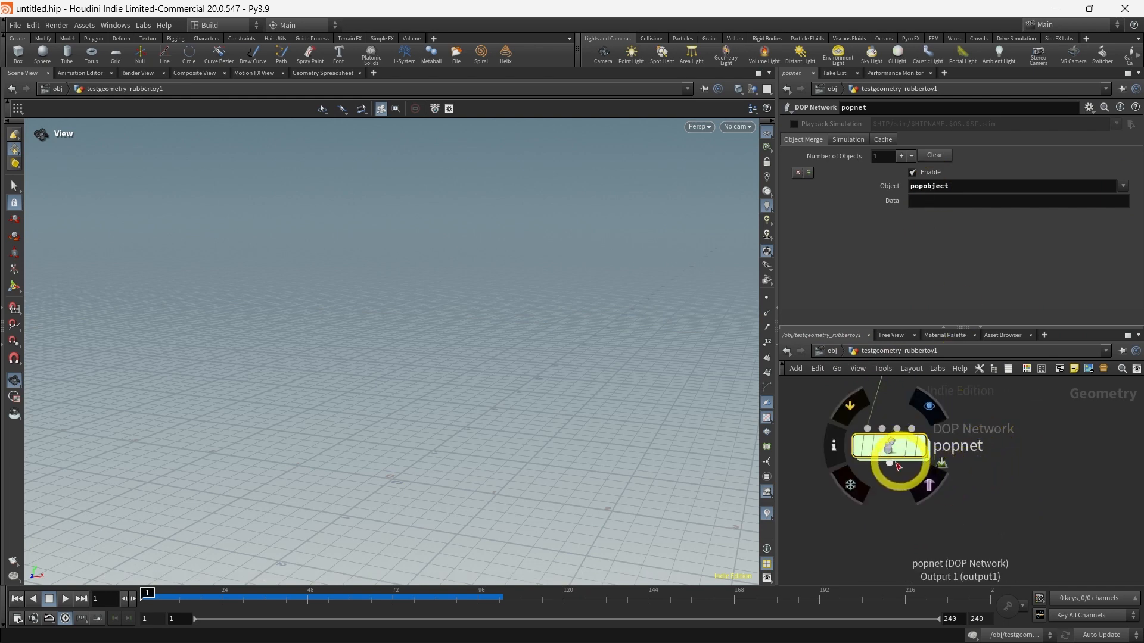
drag(890, 464, 897, 520)
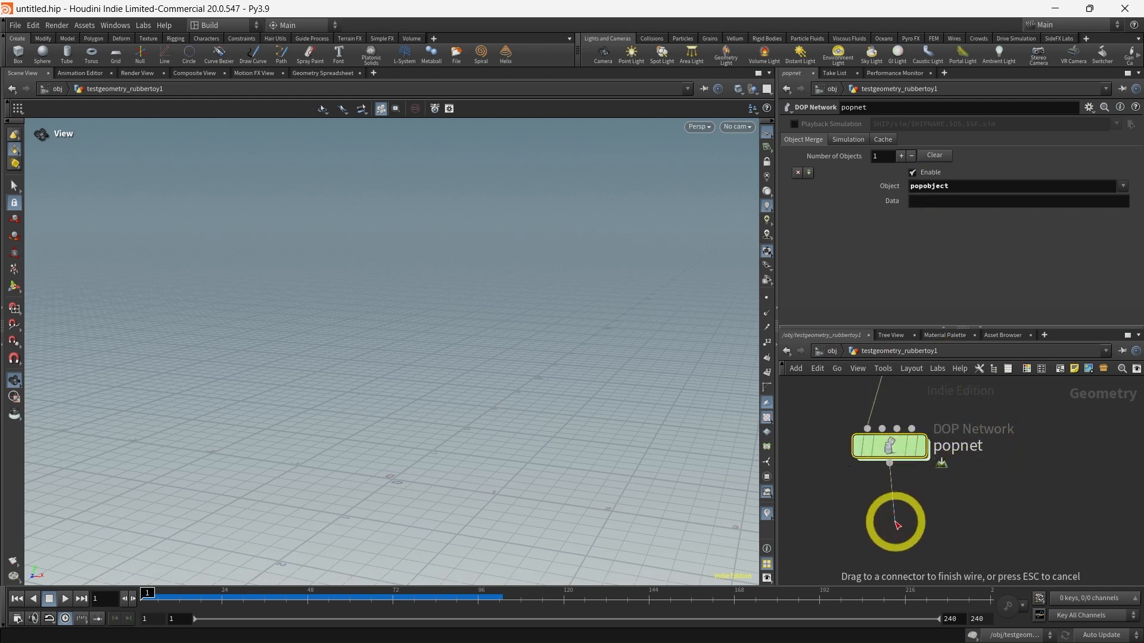
key(Tab)
text(attri de)
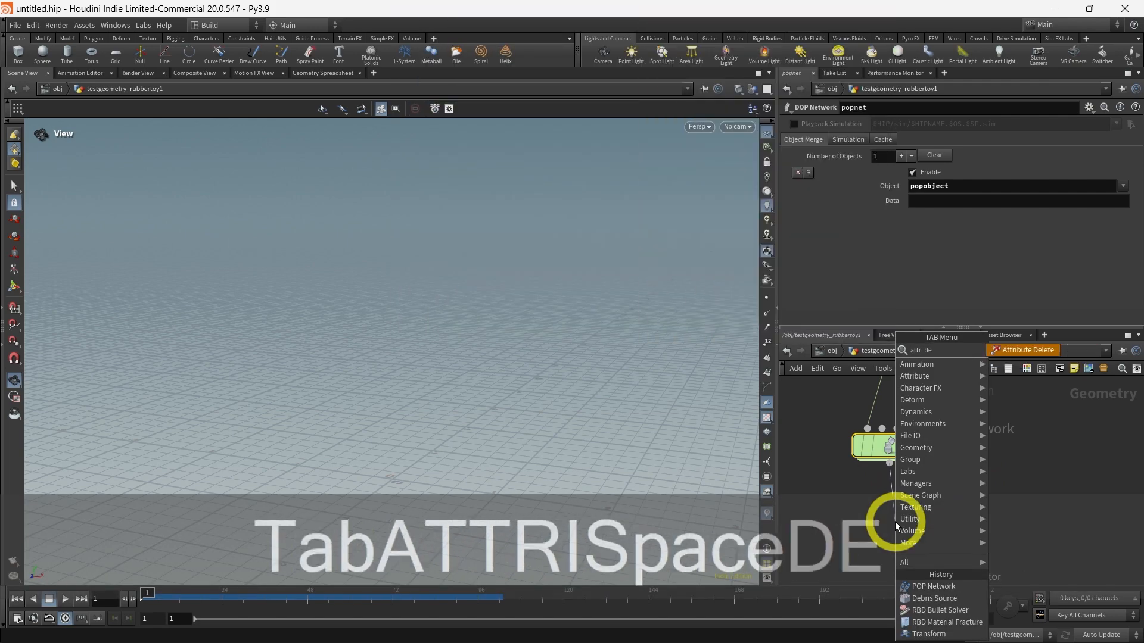
click(1022, 350)
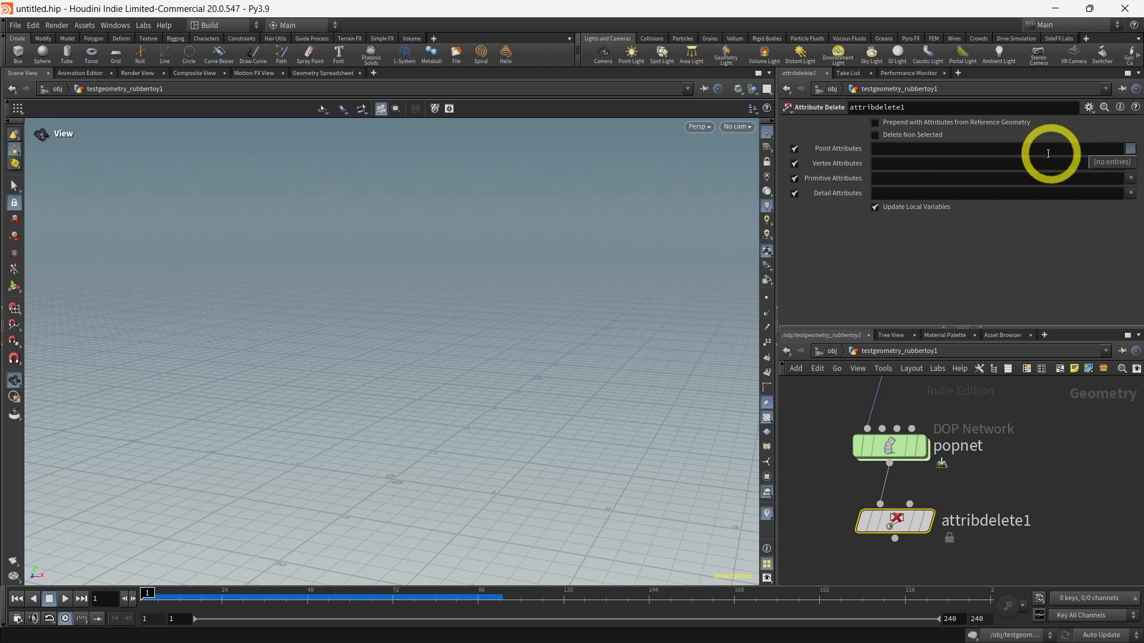
Step: Display attribdelete1, set it to delete all point attributes except v with Delete Non Selected, and play the result
click(899, 523)
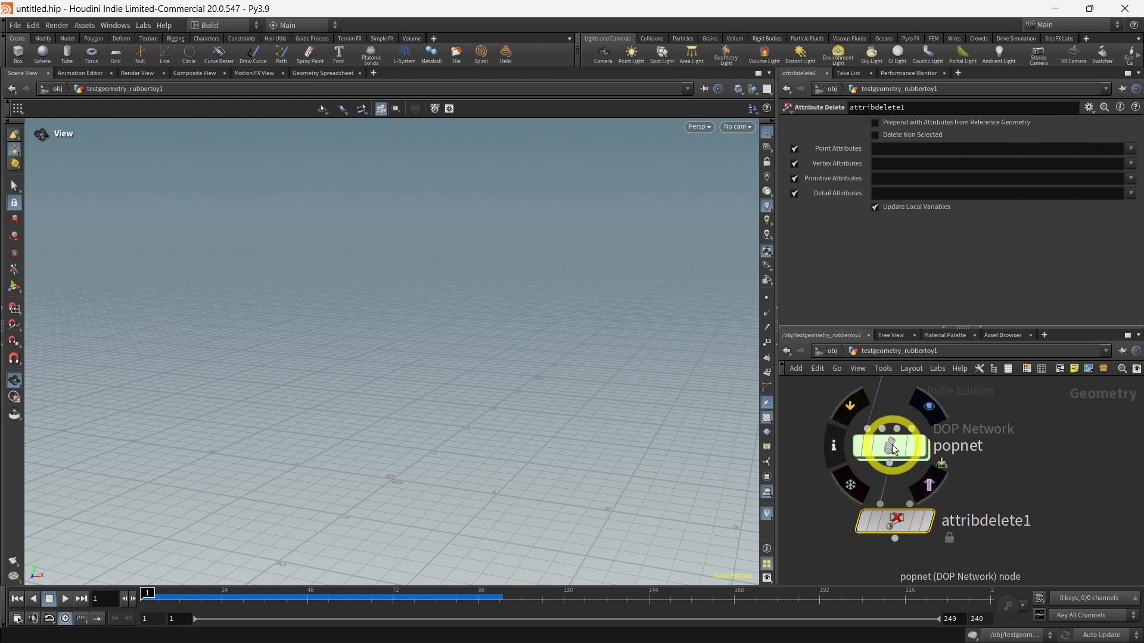
middle_click(894, 449)
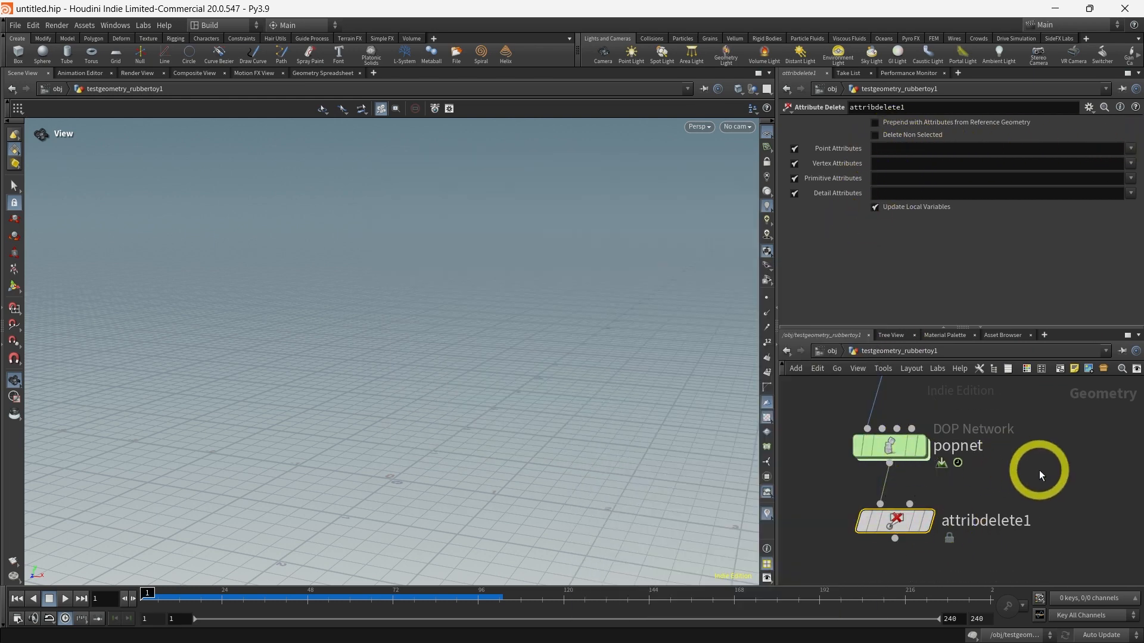
click(898, 451)
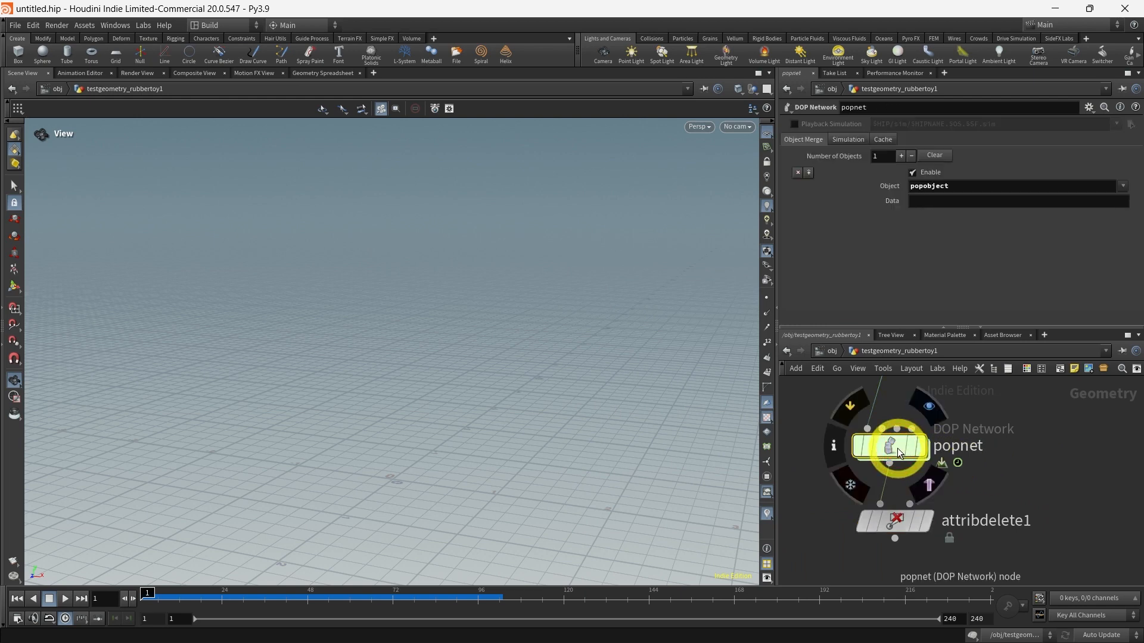
click(897, 527)
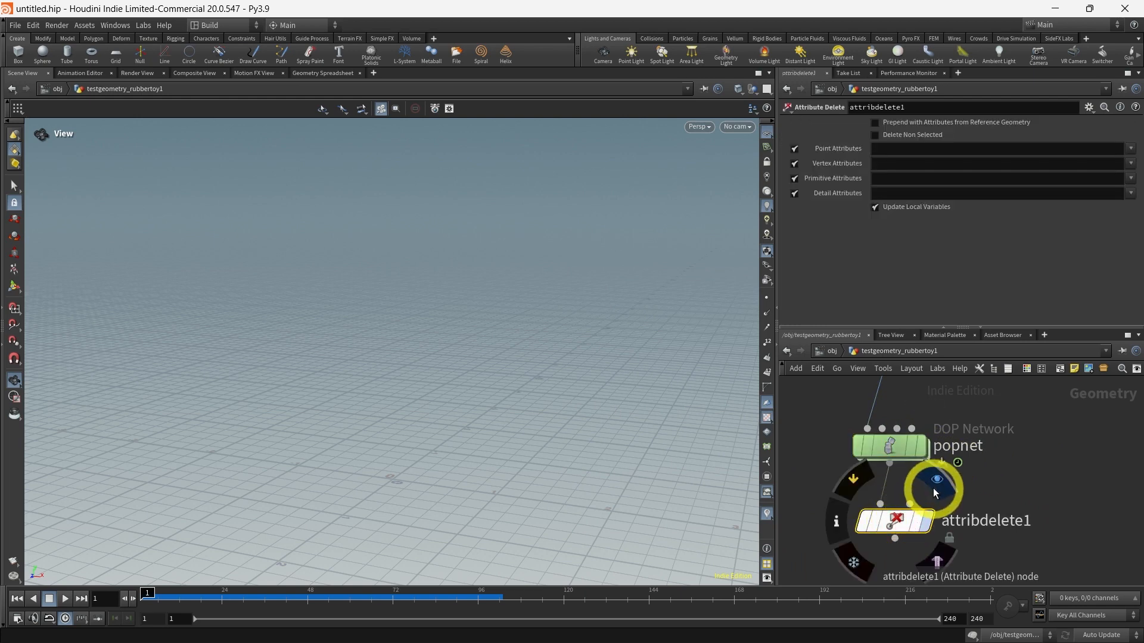
mouse_move(904, 541)
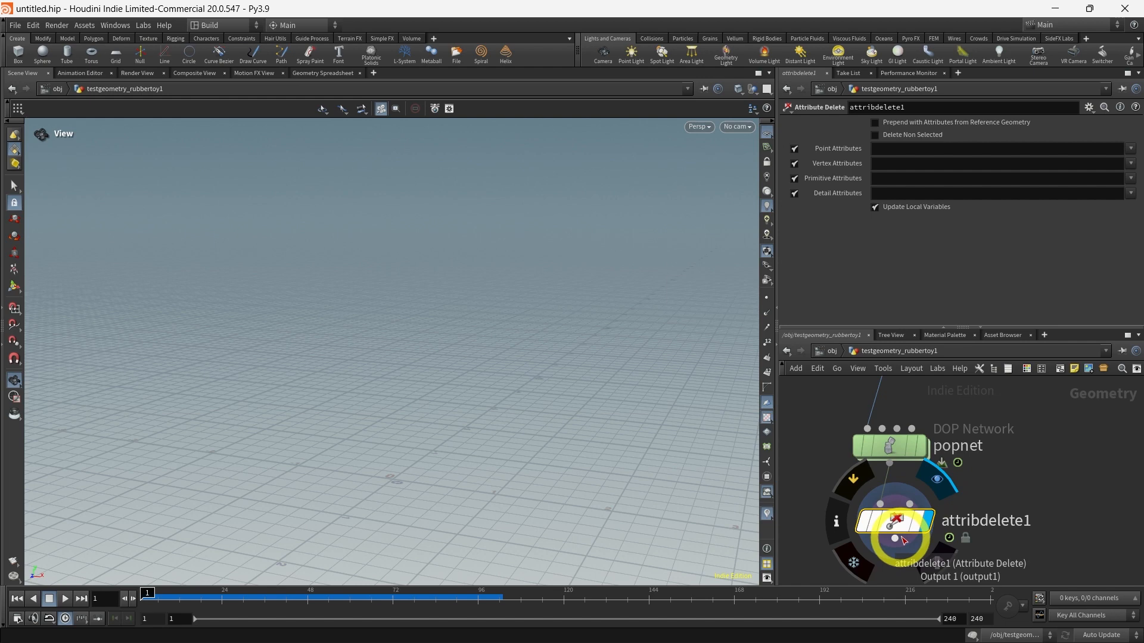
click(1130, 148)
click(1092, 211)
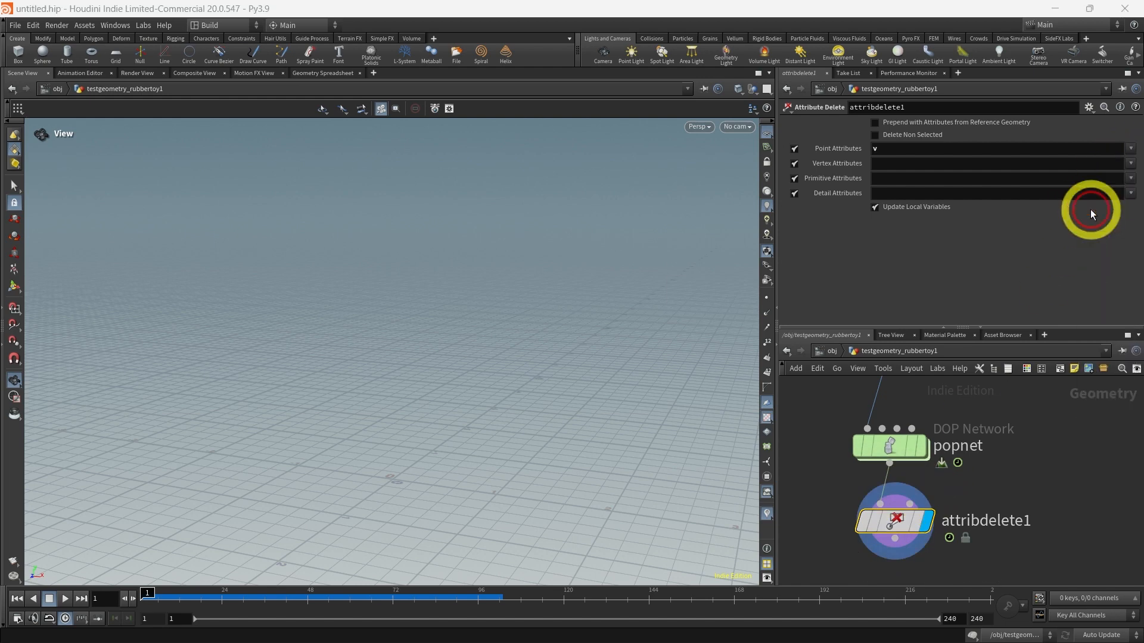
click(875, 135)
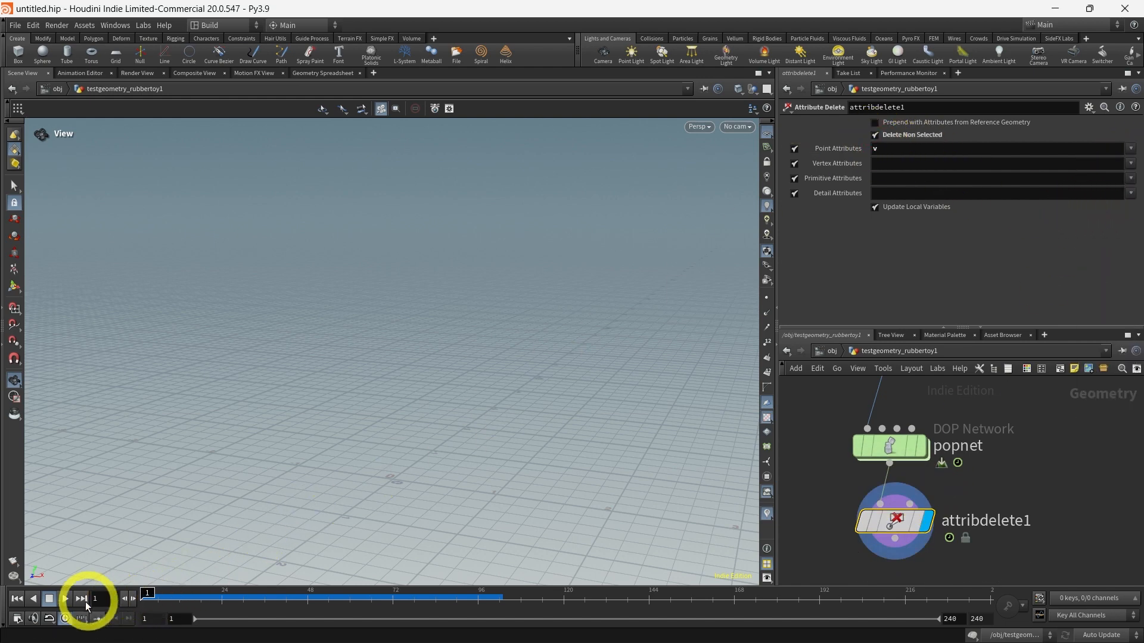
click(64, 600)
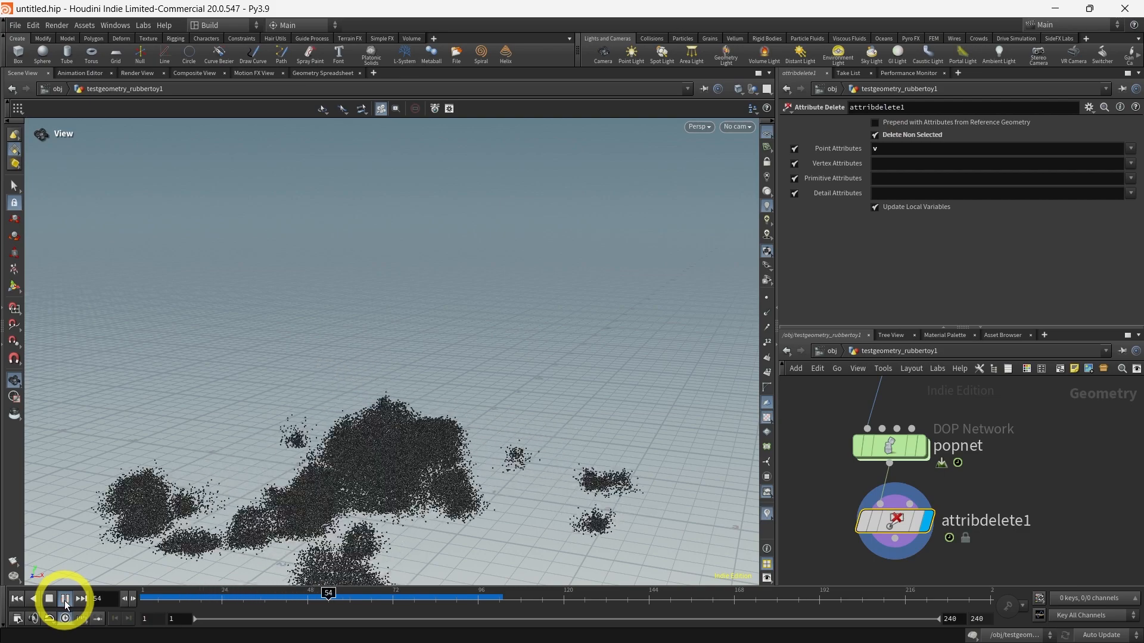
click(64, 599)
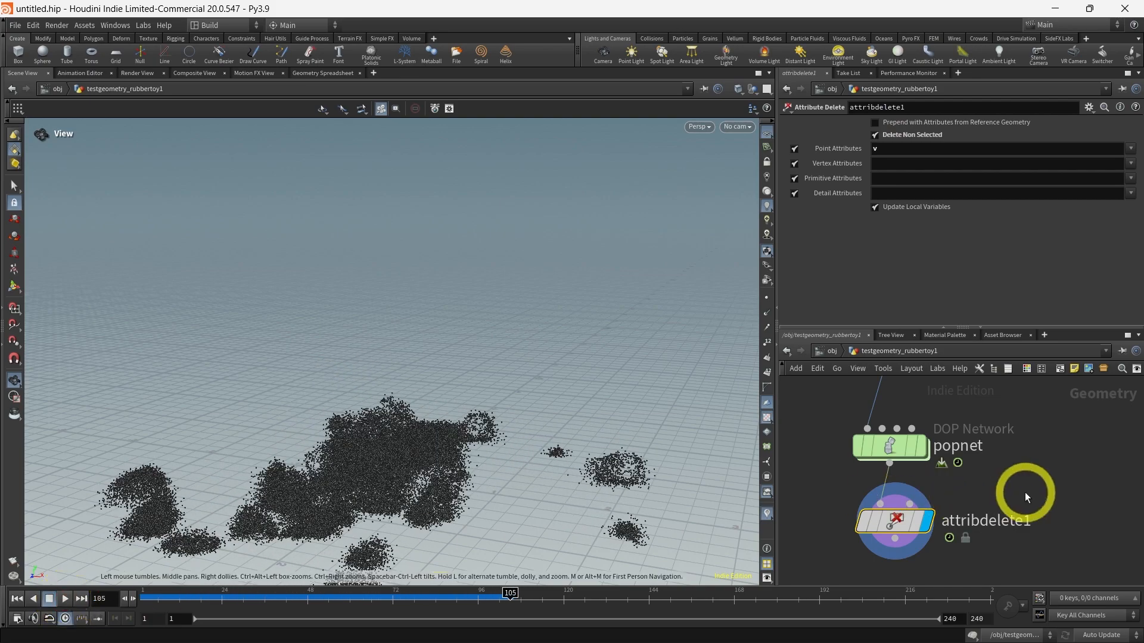
Step: Add an Attribute Create node wired below attribdelete1
middle_drag(1021, 485, 1021, 416)
drag(919, 468, 921, 513)
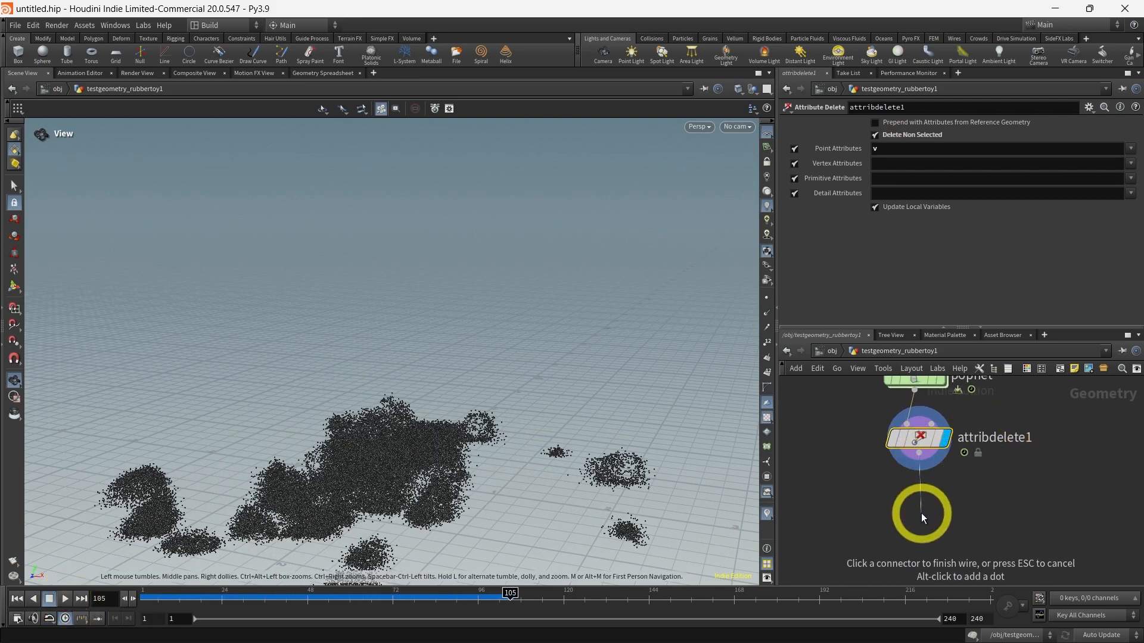
key(Tab)
text(attri)
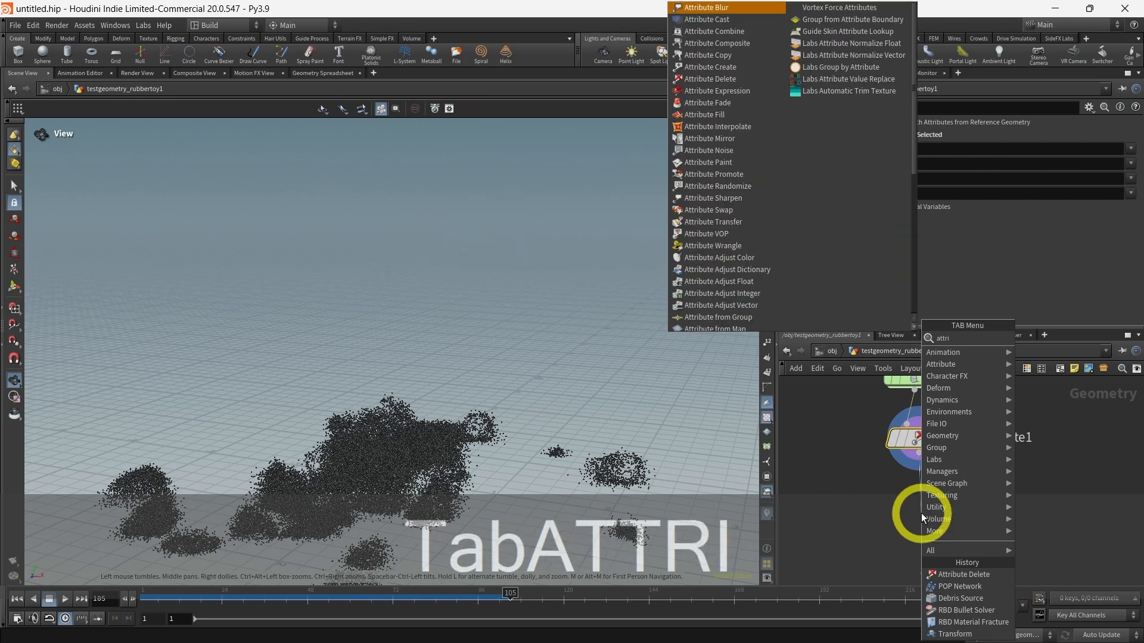
key(space)
text(cre)
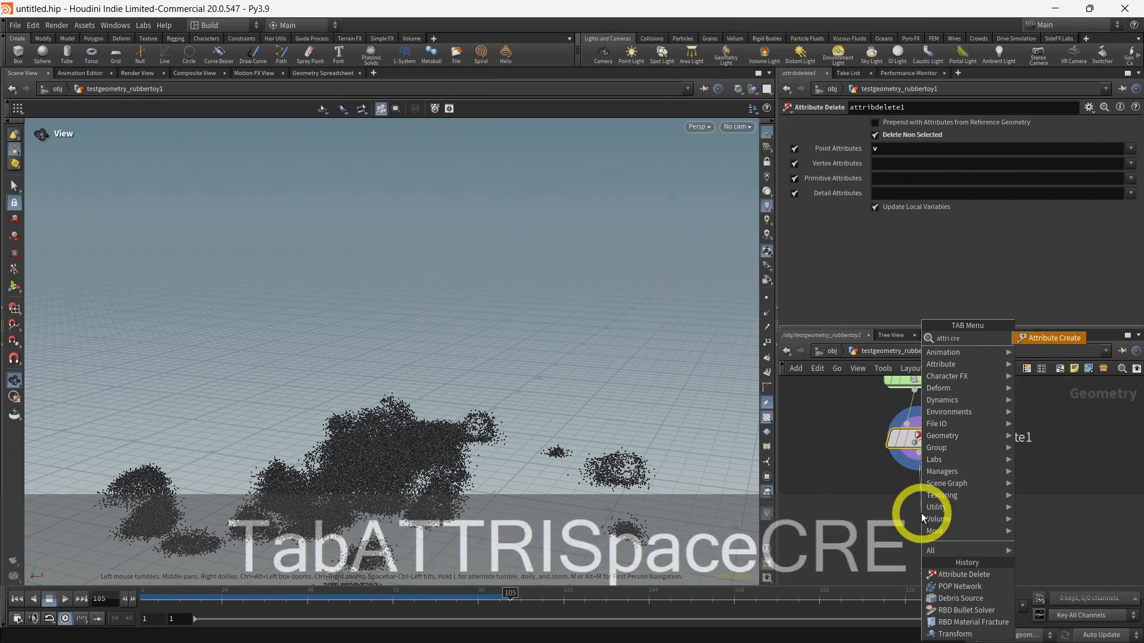
click(1044, 340)
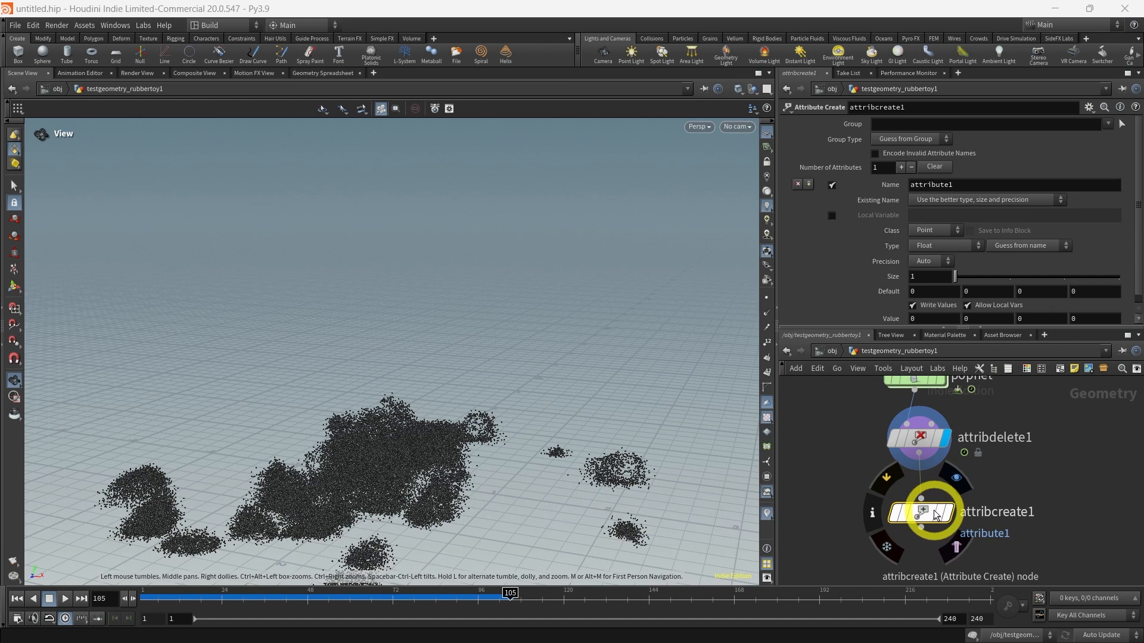
click(923, 467)
Step: Name the new attribute density on attribcreate1 and set its value to 1
double_click(962, 184)
text(density)
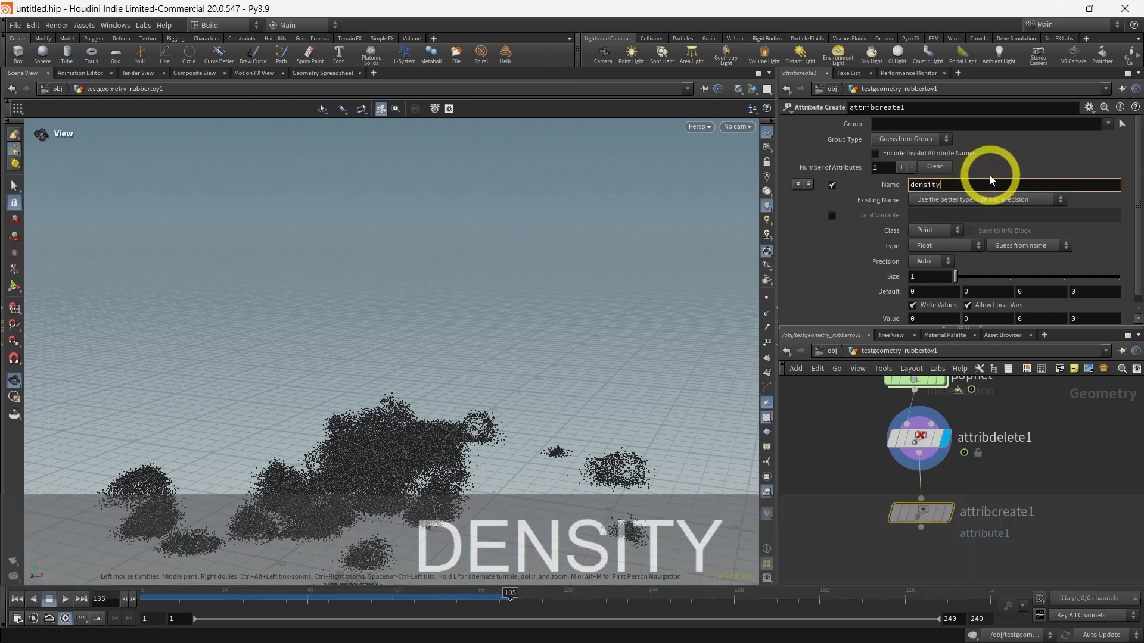
key(Return)
scroll(919, 306, down, 1)
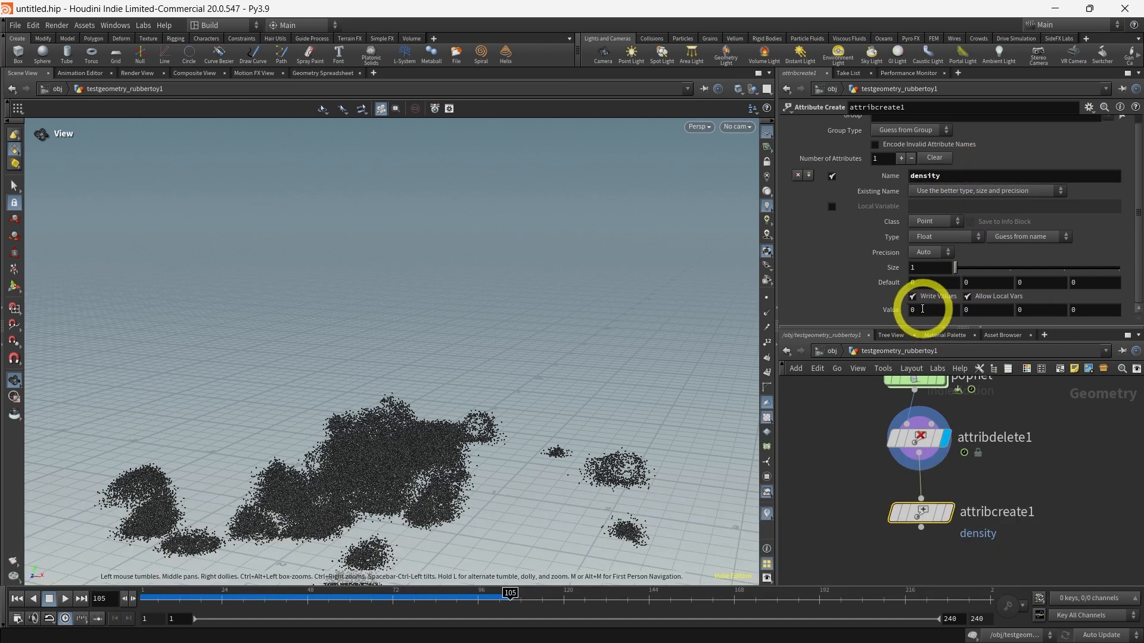
click(911, 311)
text(1)
key(Return)
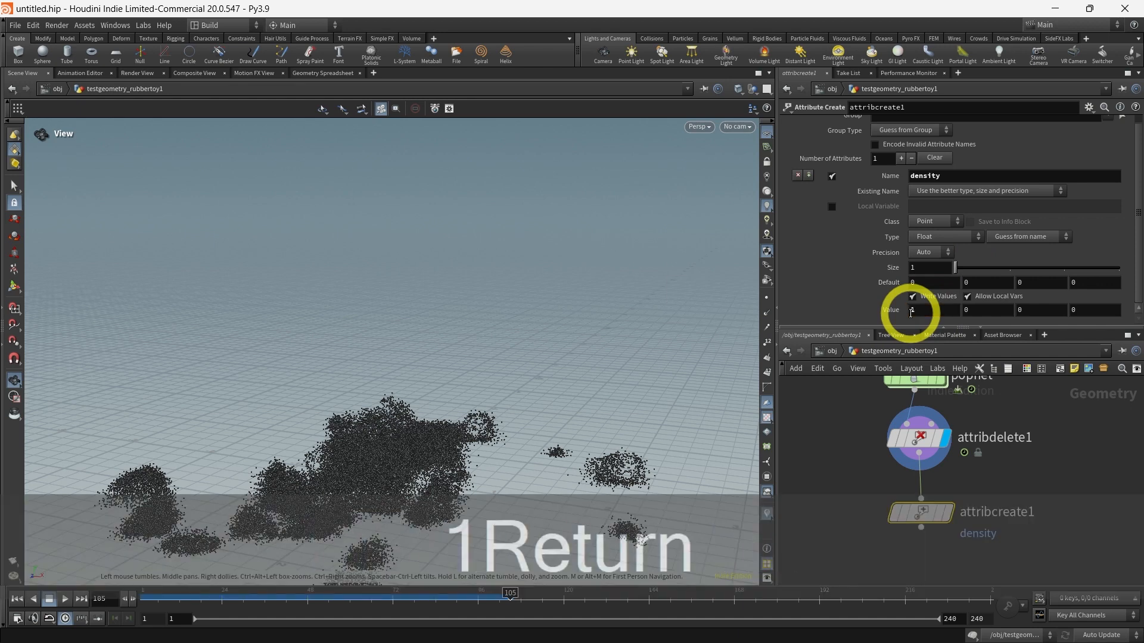
Step: Inspect attribcreate1's point attributes in its node info and replay the particles up to frame 89
middle_click(922, 522)
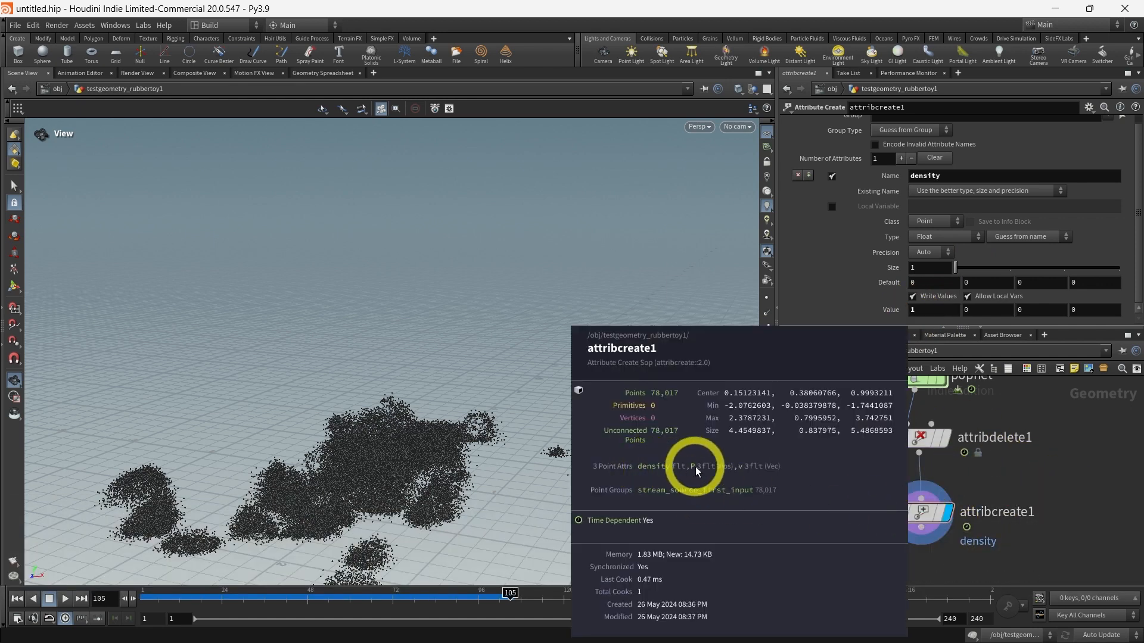
click(225, 591)
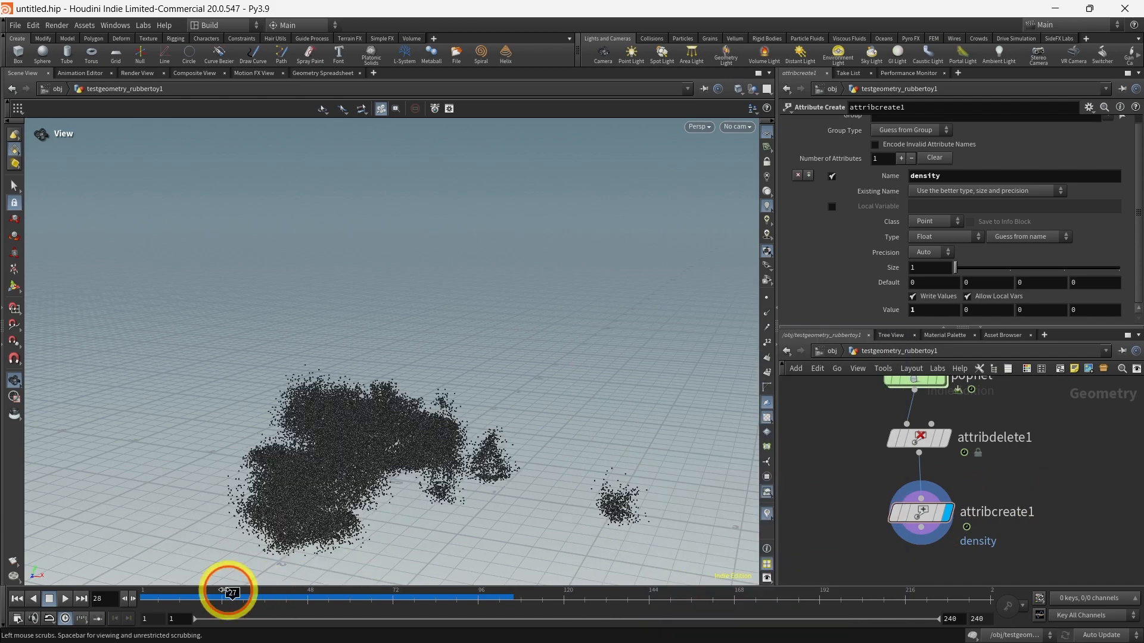
click(65, 599)
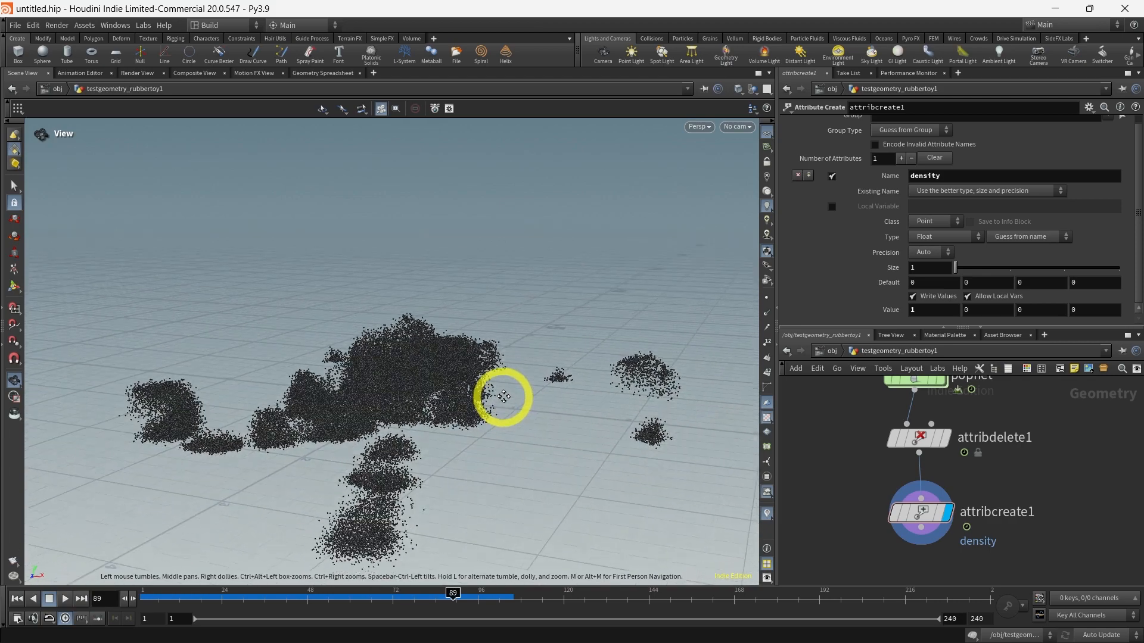
drag(503, 397, 453, 425)
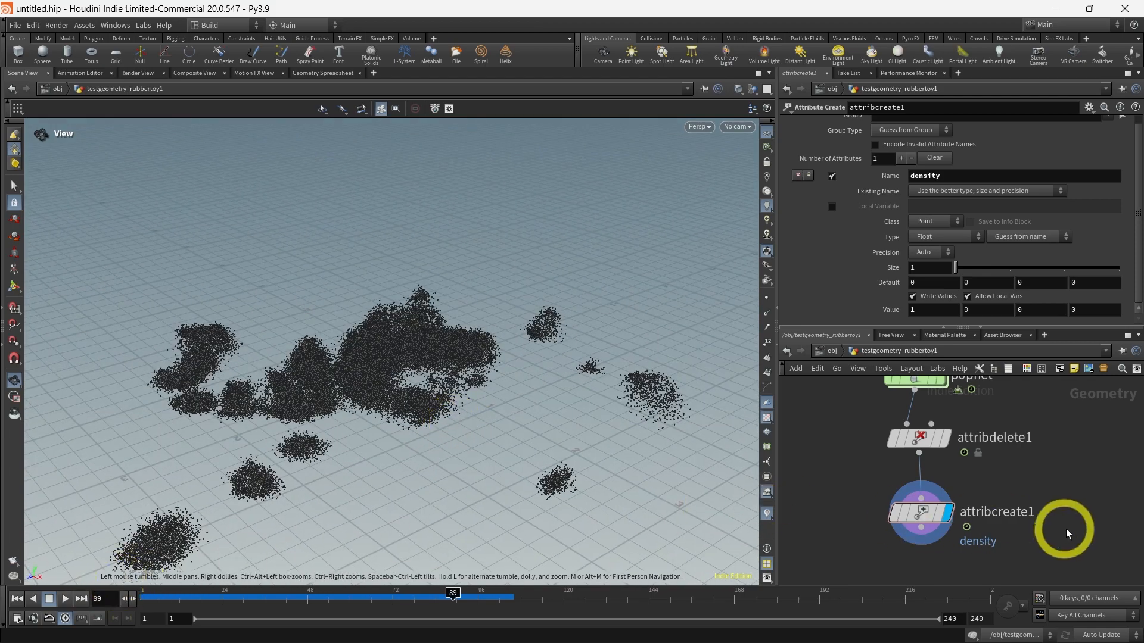
Step: Add a Volume Rasterize Attributes node wired below attribcreate1 and display it
middle_drag(1066, 529, 1061, 472)
drag(916, 469, 916, 528)
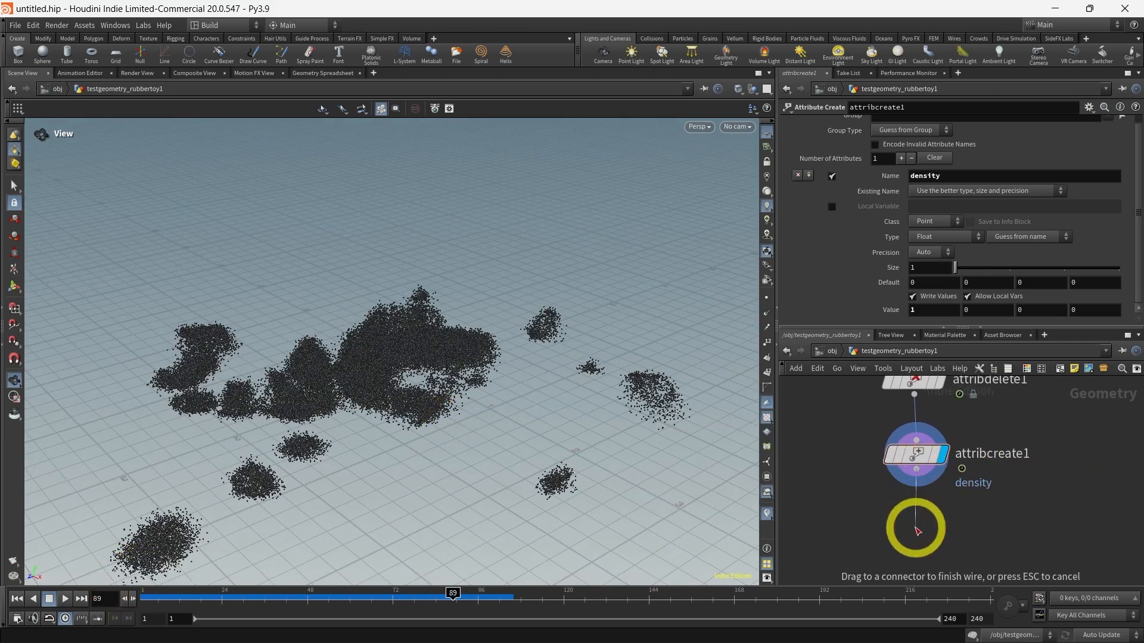
key(Tab)
text(vo)
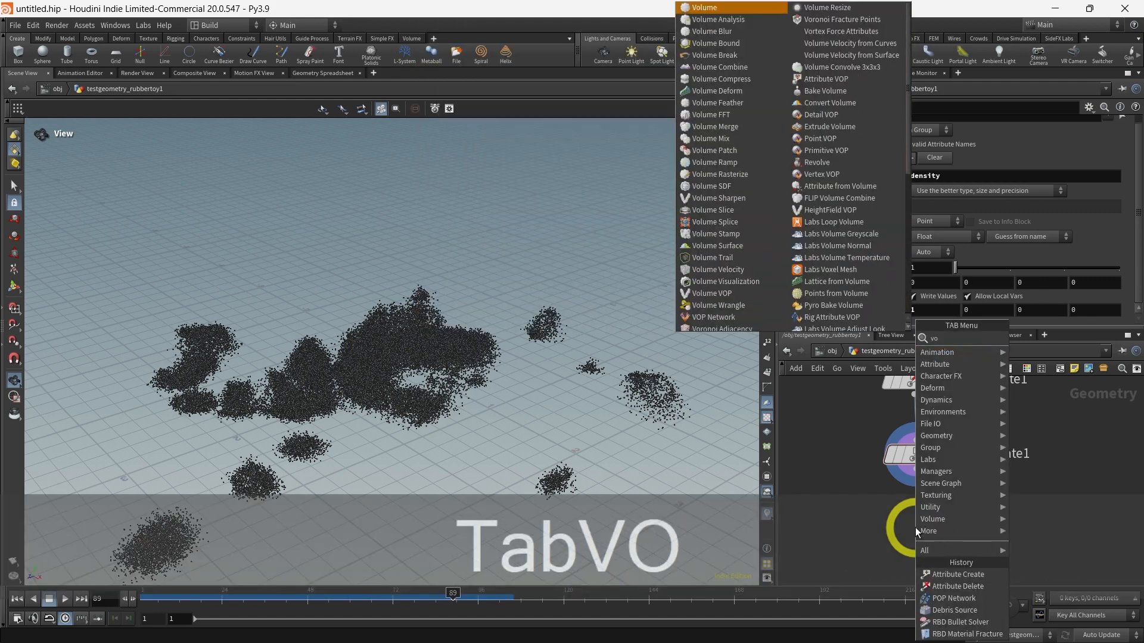
text(lumras)
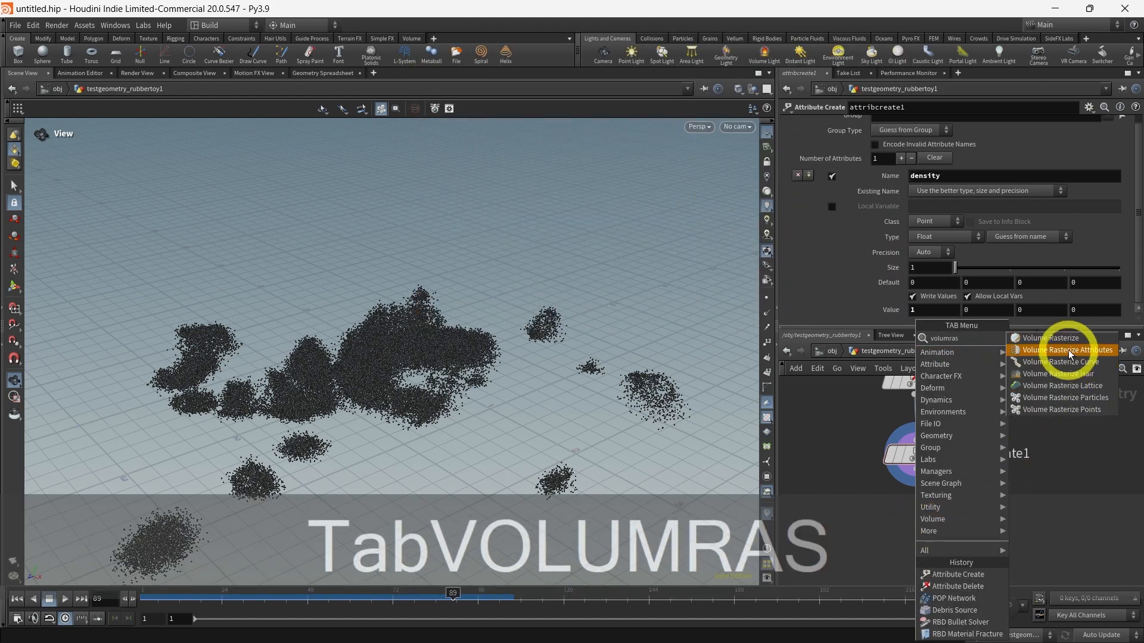
click(989, 349)
click(959, 513)
click(923, 529)
click(948, 494)
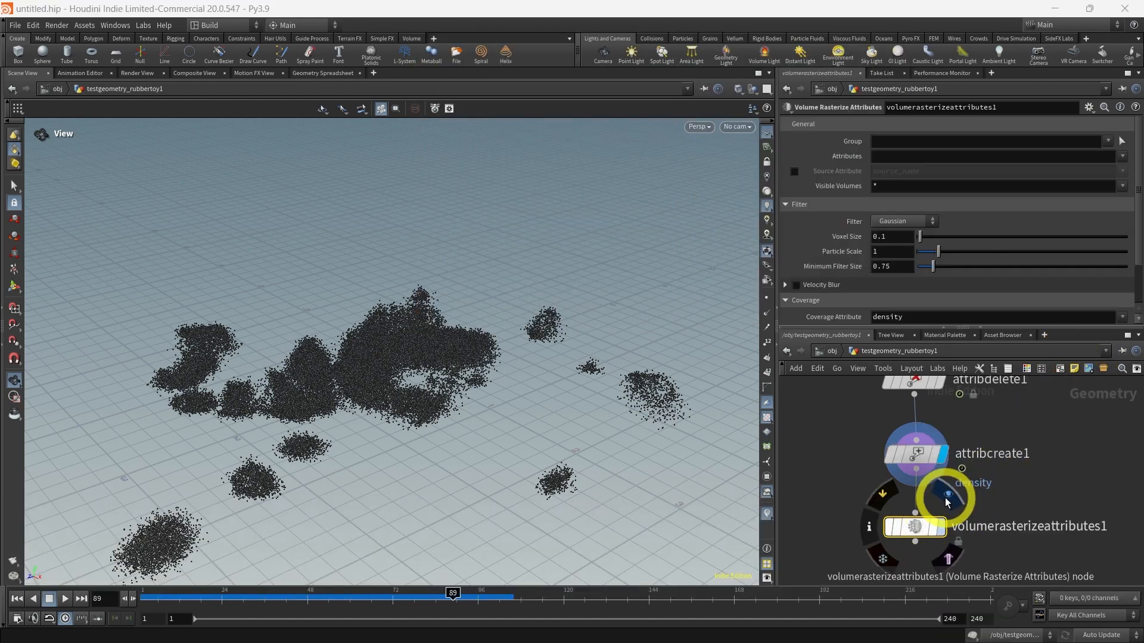
Step: Set volumerasterizeattributes1 to rasterize the density and v attributes, with only density as visible volume
click(1013, 158)
click(1123, 158)
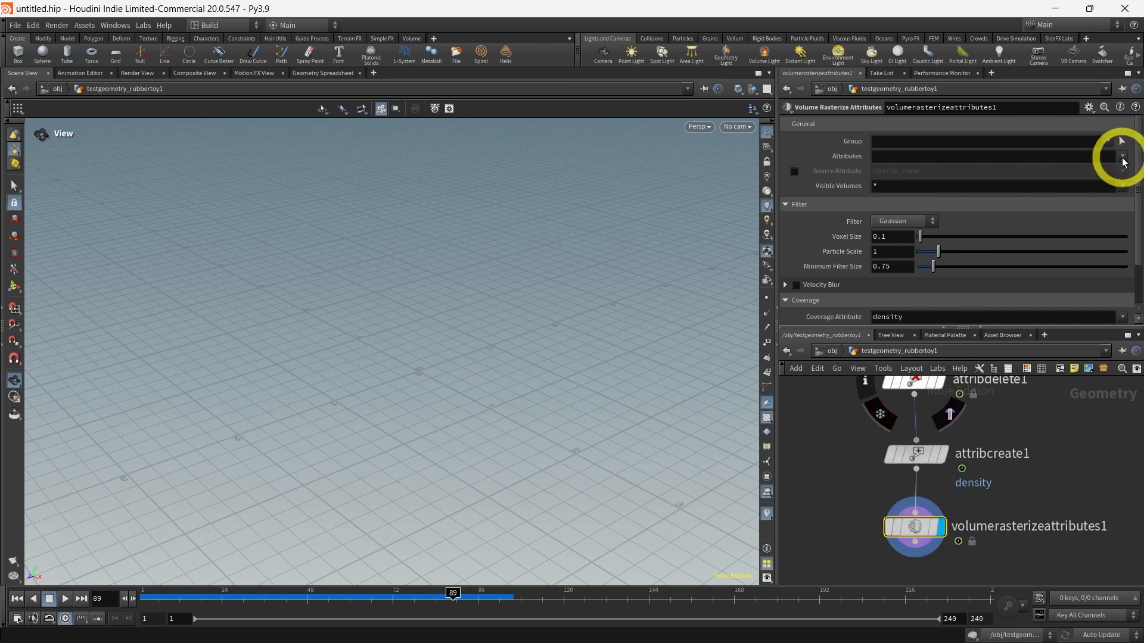
click(1118, 168)
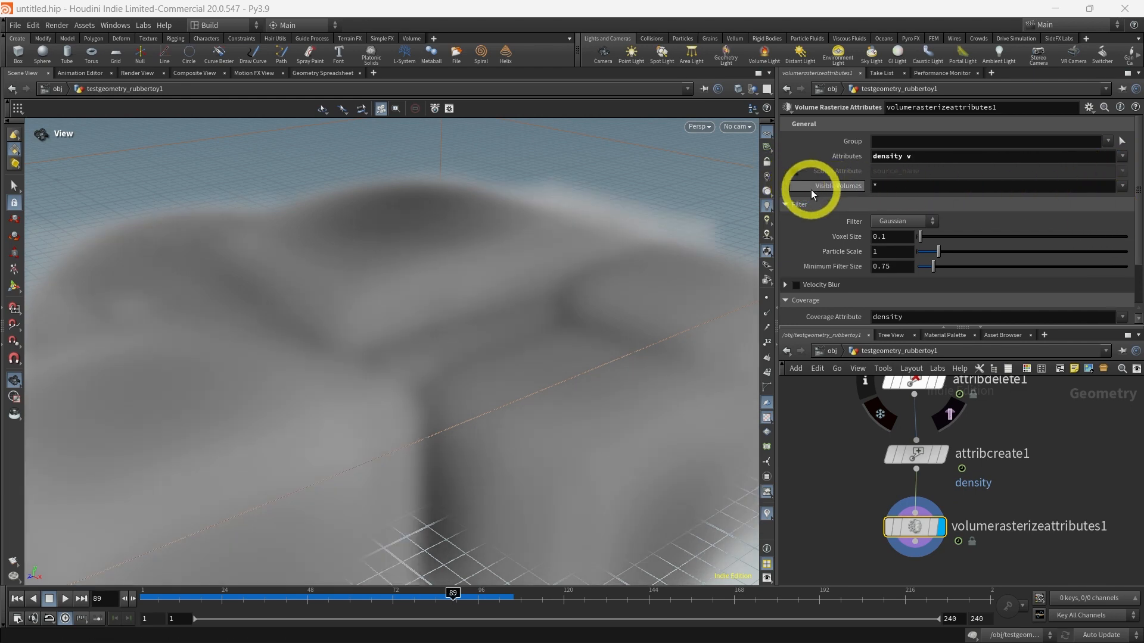
click(1122, 186)
click(1113, 200)
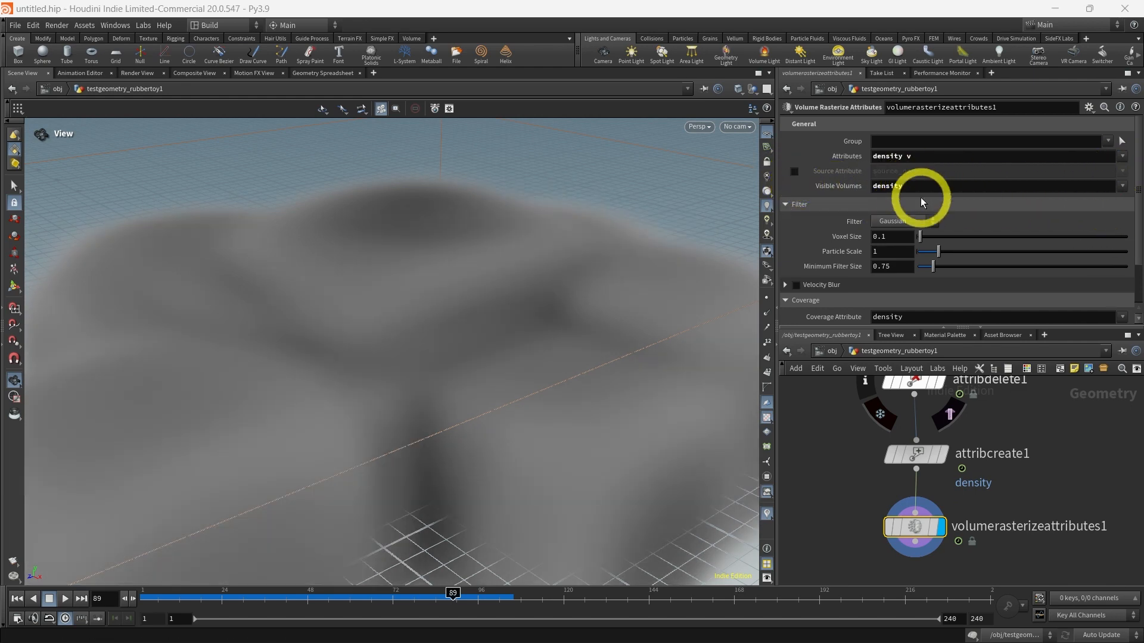
Step: Set the rasterize node's voxel size to 0.02 and particle scale to 0.01, cancelling the slow cook in between
scroll(988, 265, down, 1)
click(883, 222)
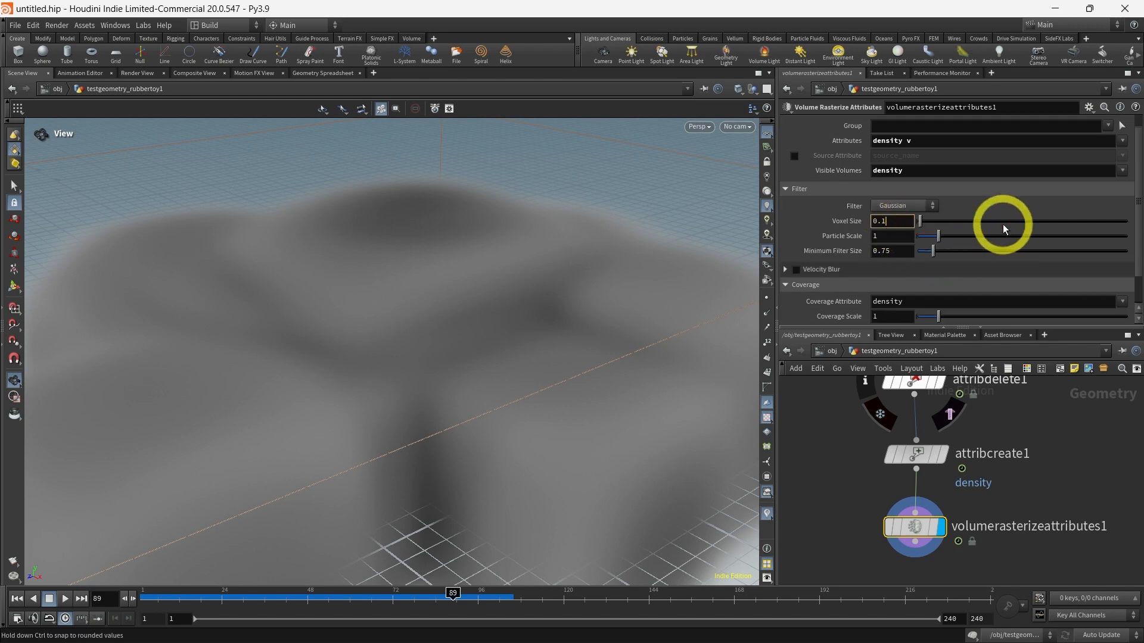
key(BackSpace)
text(02)
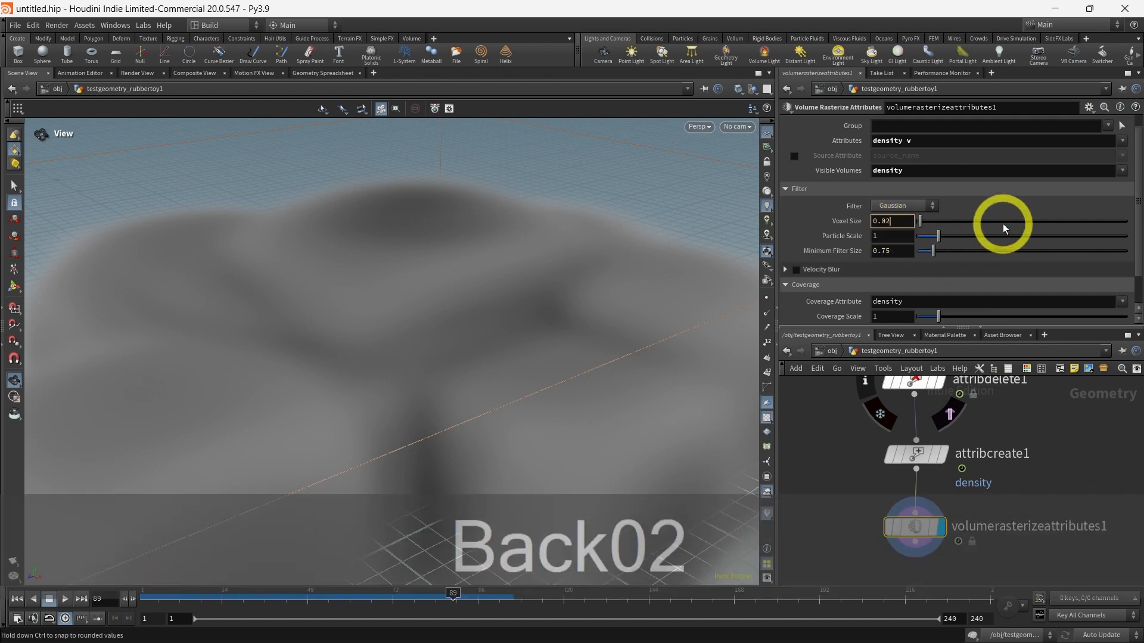
click(881, 236)
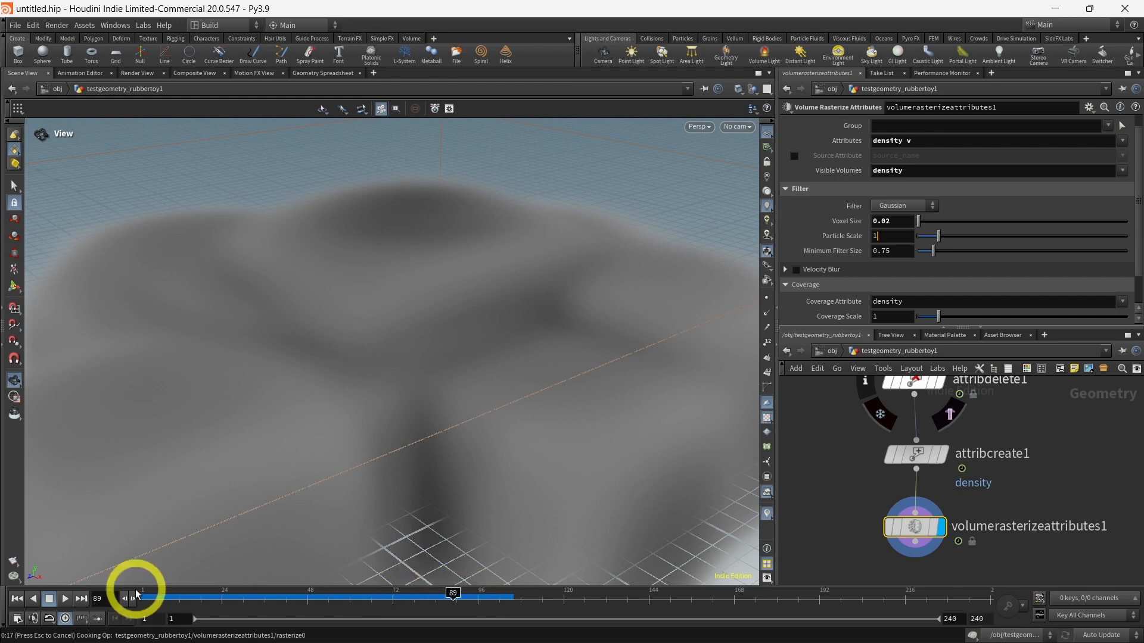
key(Escape)
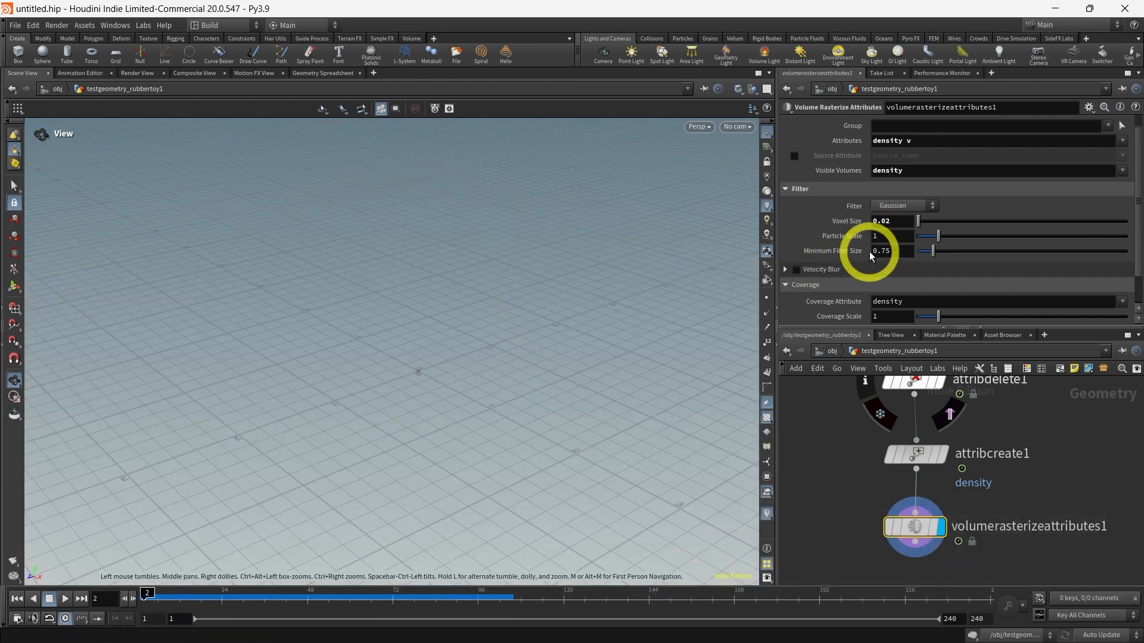
text(0.01)
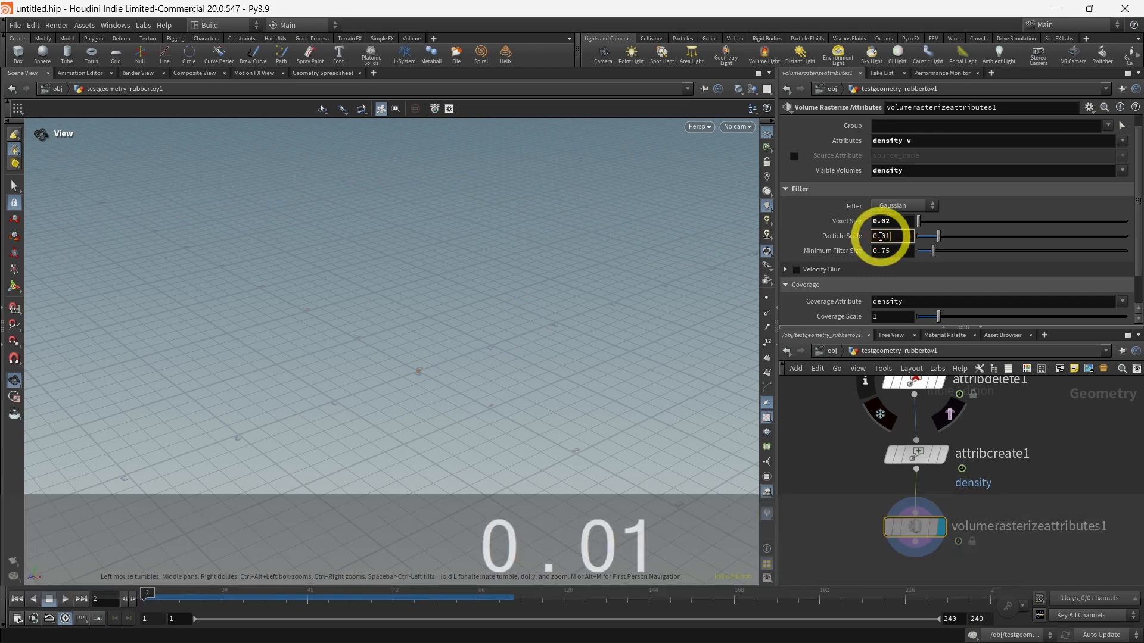
key(Return)
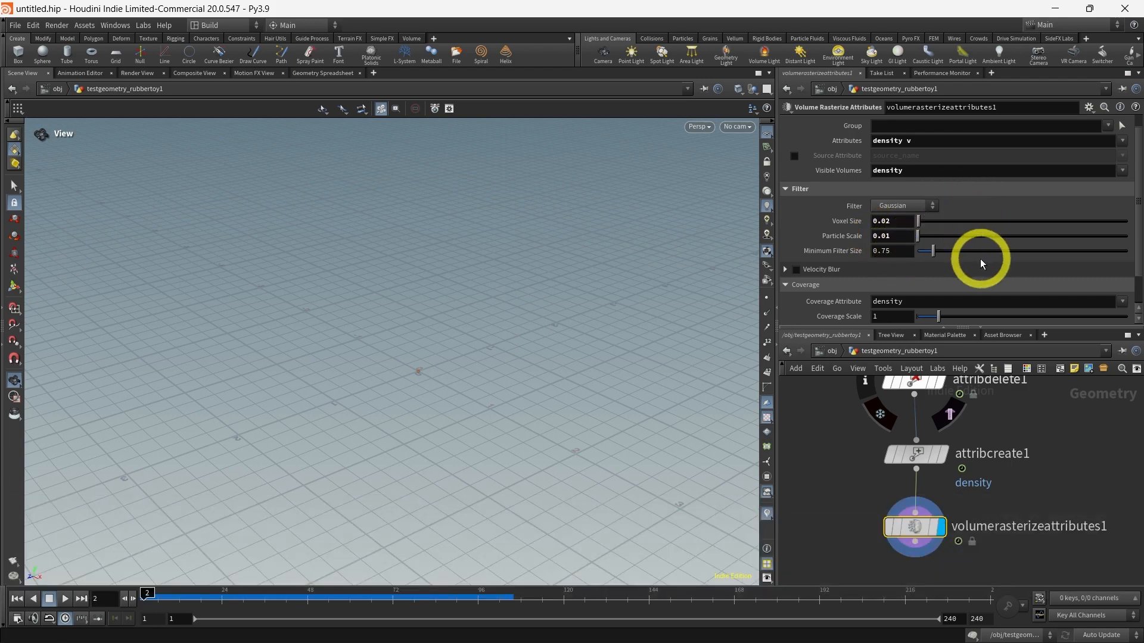
Step: Play the rasterized density volume up to frame 62
scroll(981, 259, down, 2)
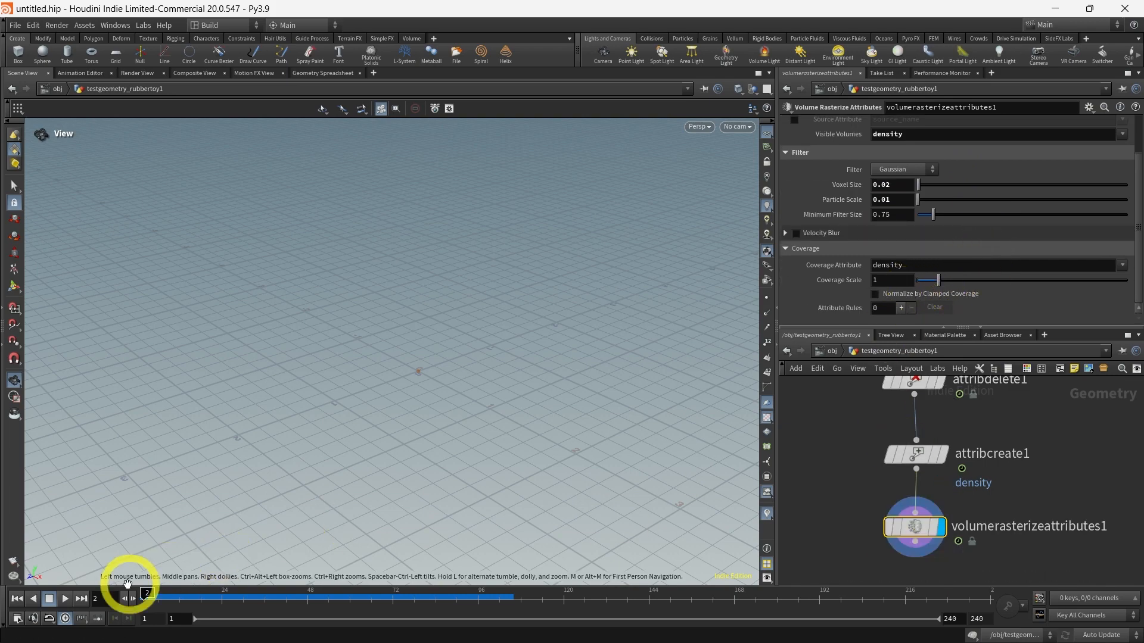
click(65, 599)
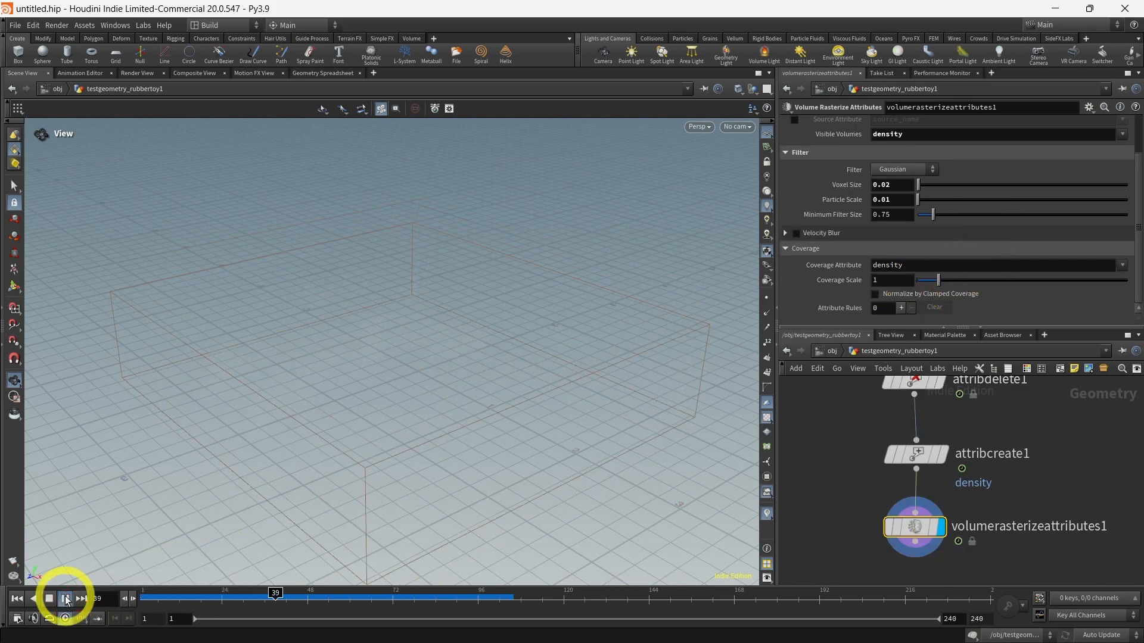
click(66, 599)
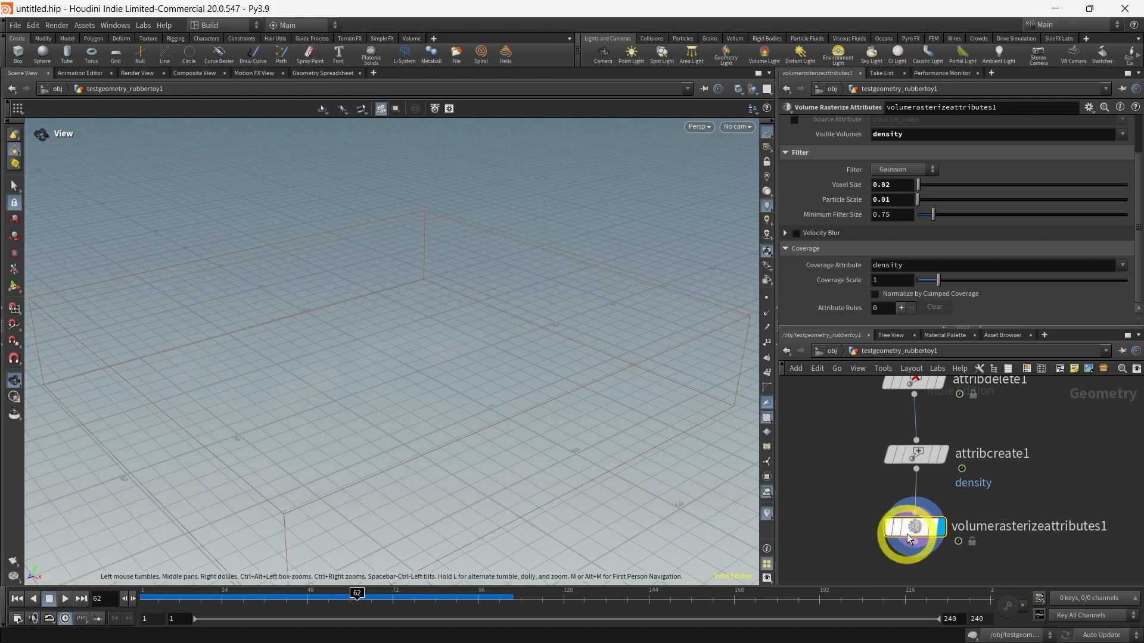
Step: Change the viewport background color scheme to Dark in the display options
key(d)
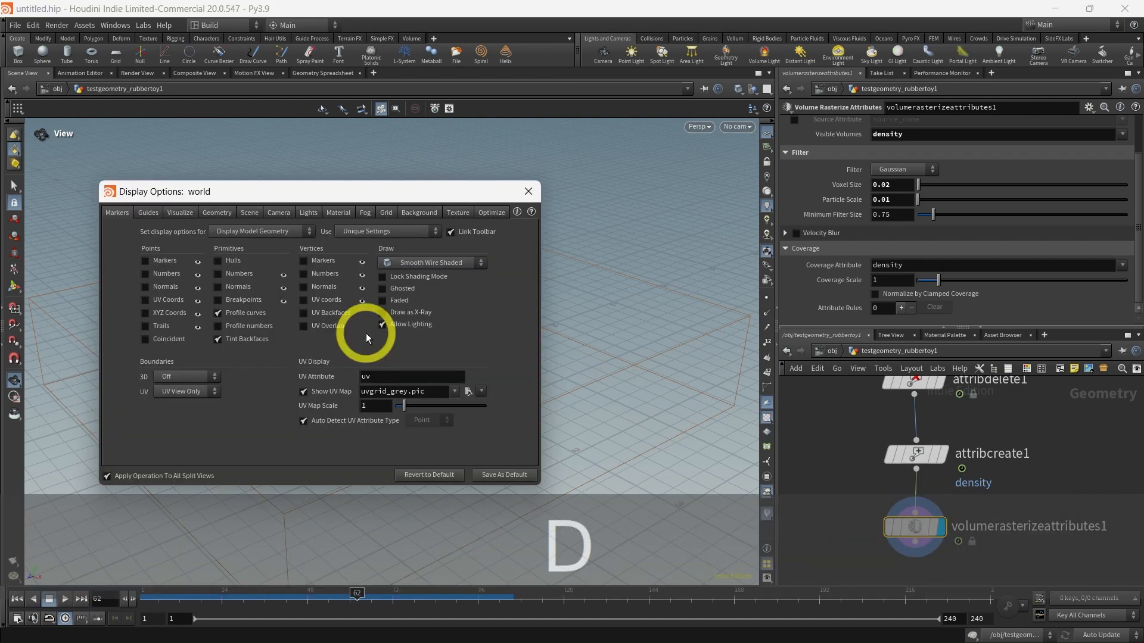
click(417, 212)
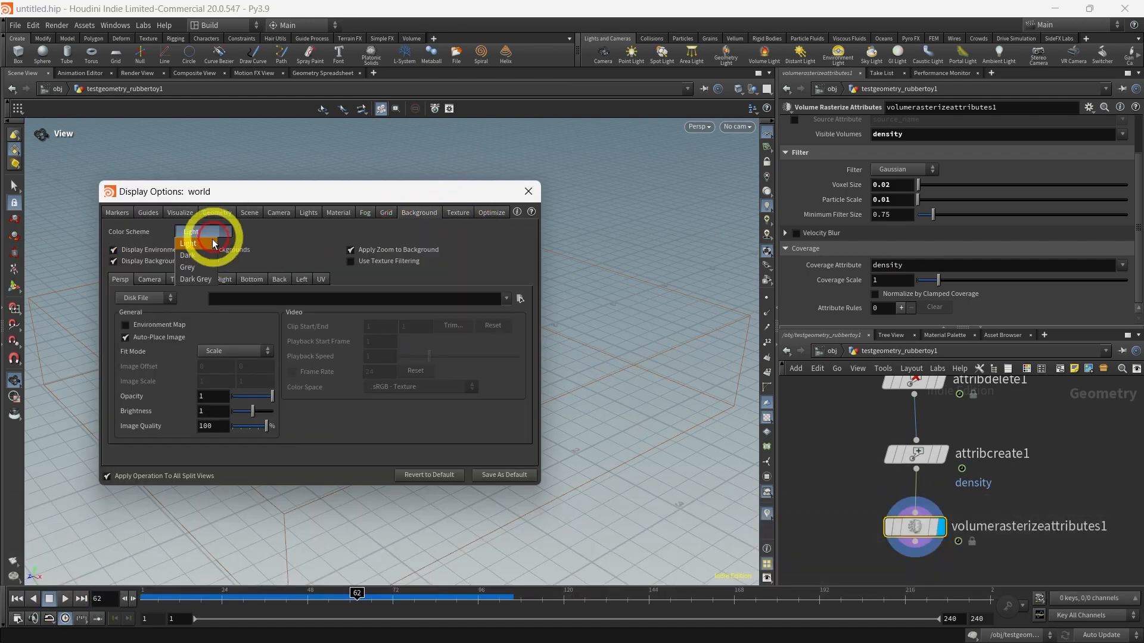
click(201, 257)
click(527, 200)
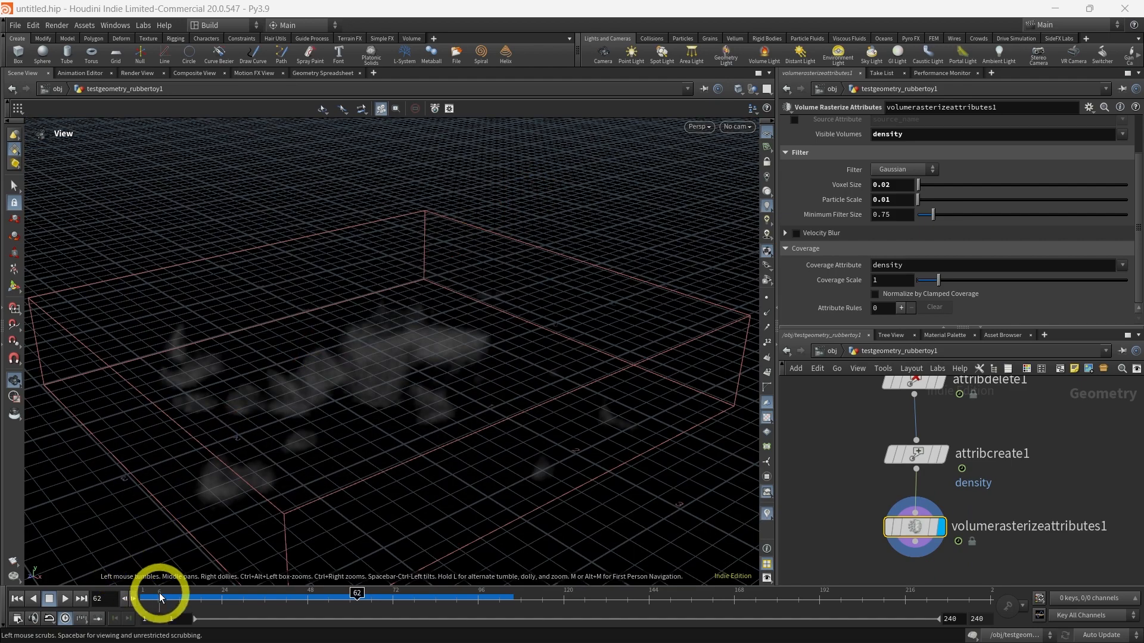
Step: Replay the density volume from the first frame to frame 63 and review the rasterize node's parameters
drag(156, 594, 132, 602)
click(65, 599)
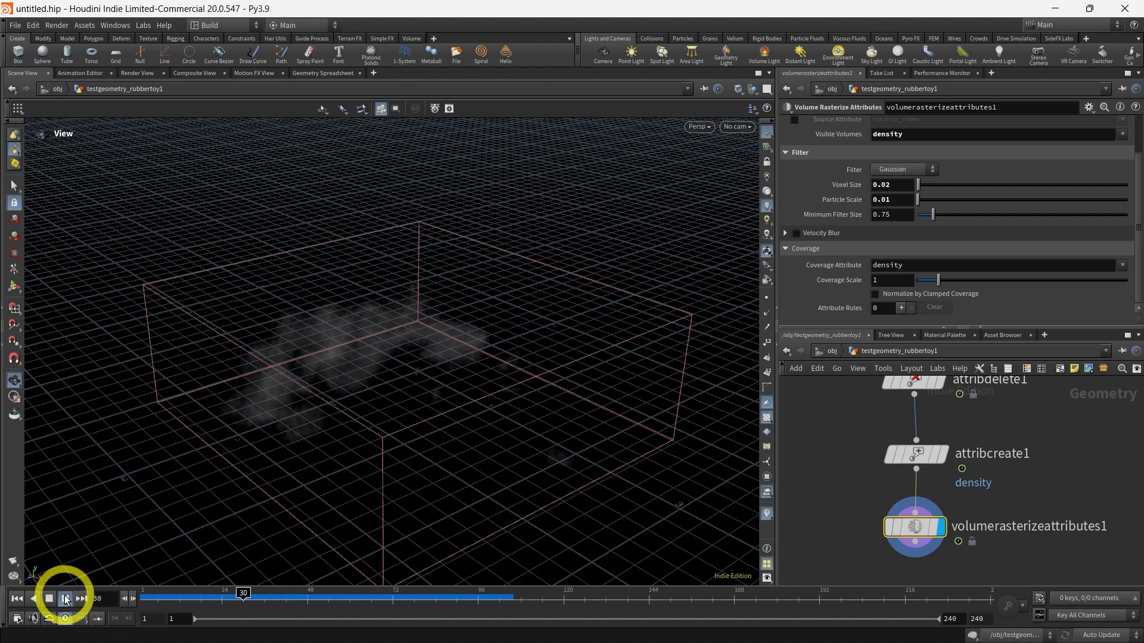
click(66, 598)
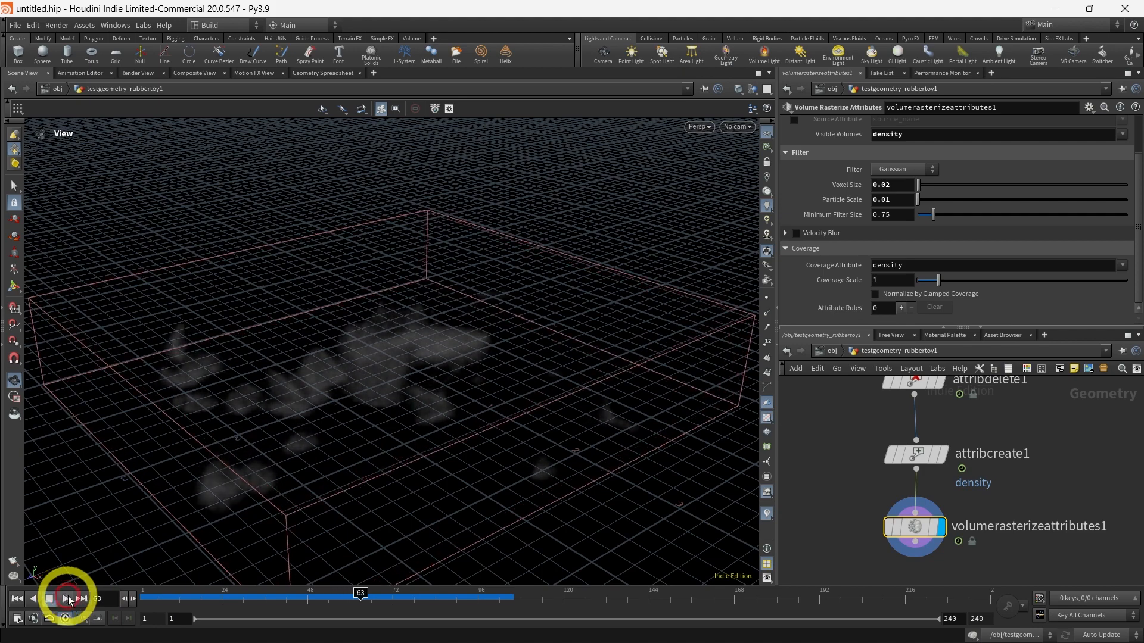
middle_drag(1043, 497, 1030, 444)
scroll(1025, 211, up, 1)
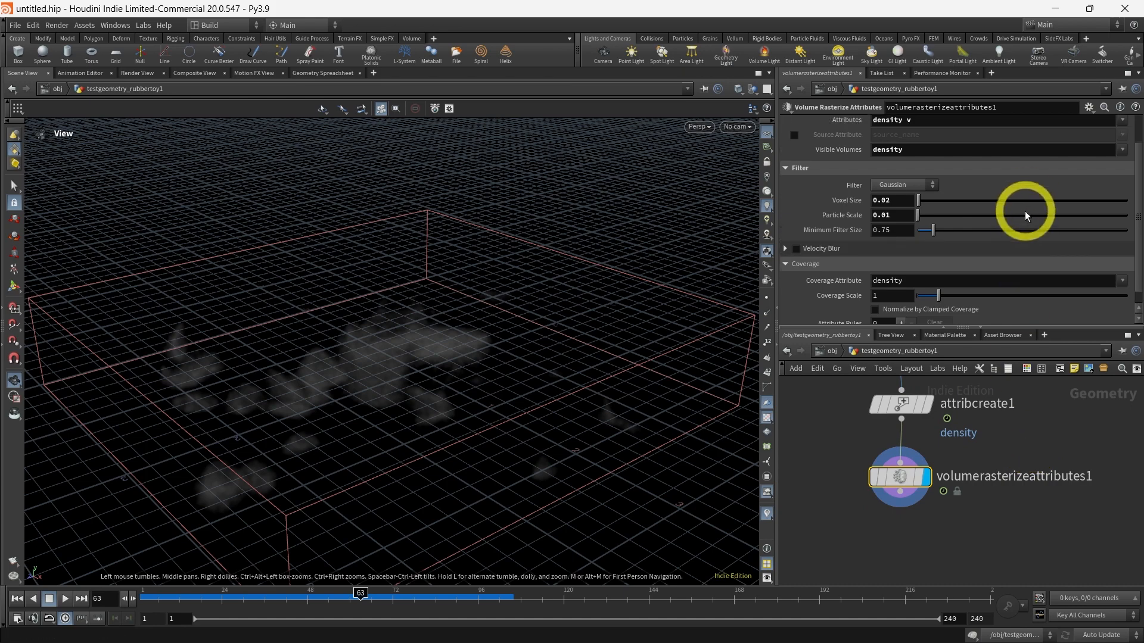
scroll(1025, 213, up, 2)
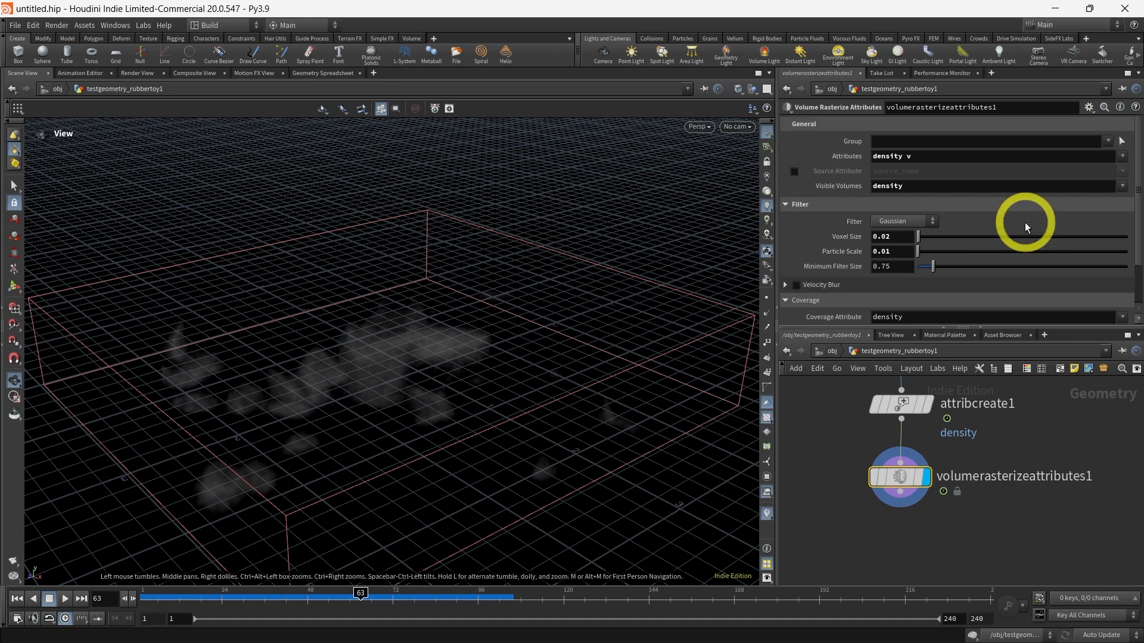
scroll(1025, 223, down, 3)
Step: Add a Pyro Solver node wired below volumerasterizeattributes1
middle_drag(999, 546, 991, 505)
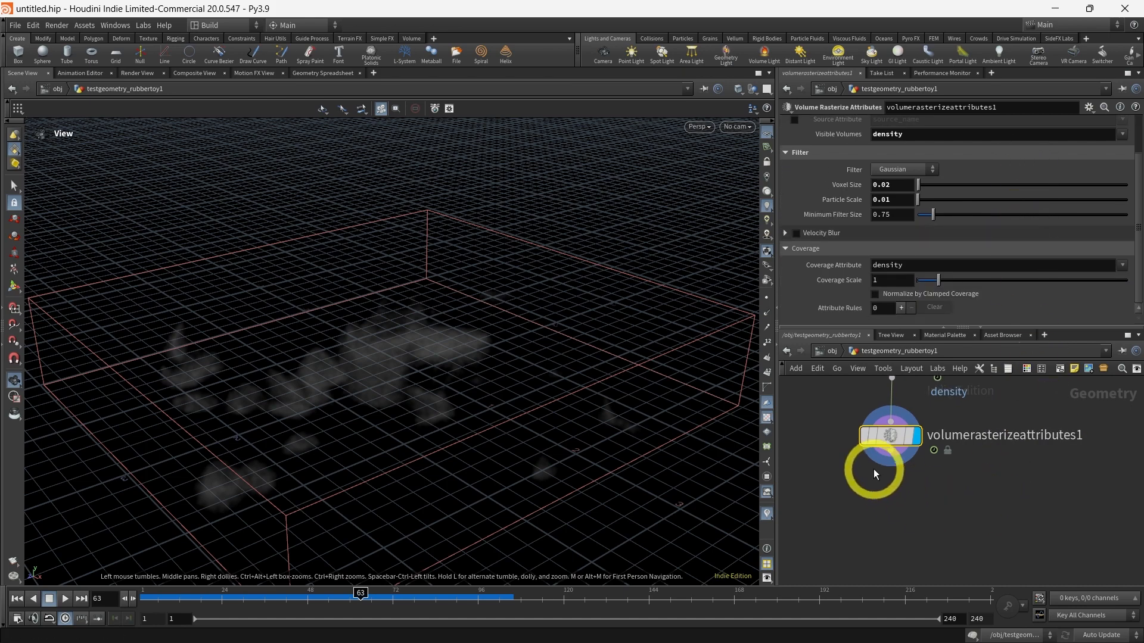
drag(876, 467, 892, 503)
key(Tab)
text(pyrso)
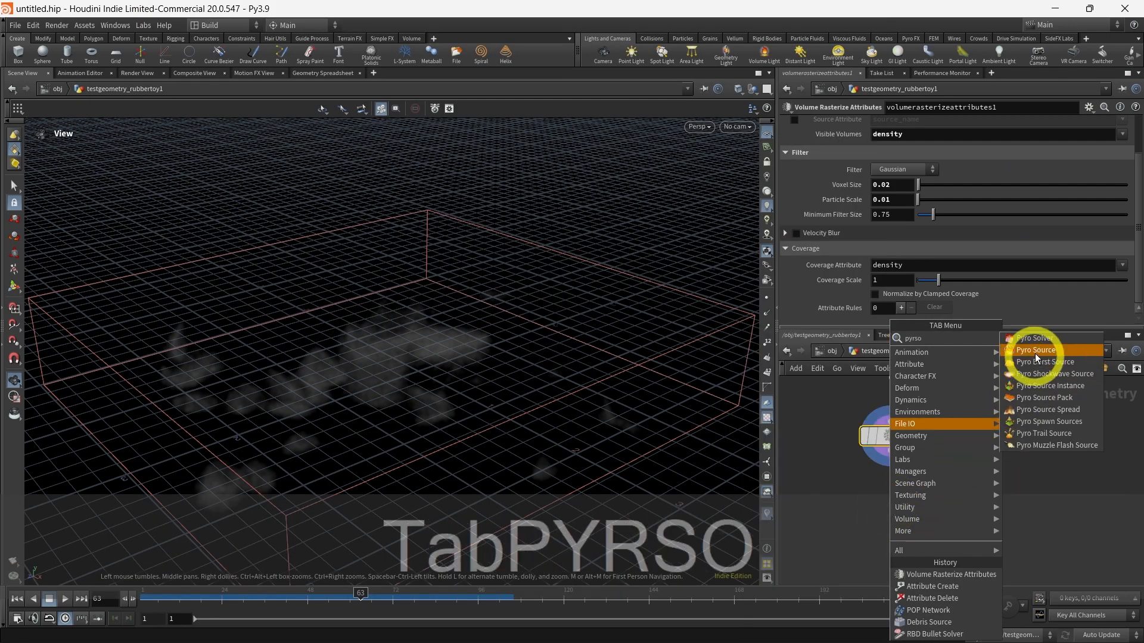
click(1034, 338)
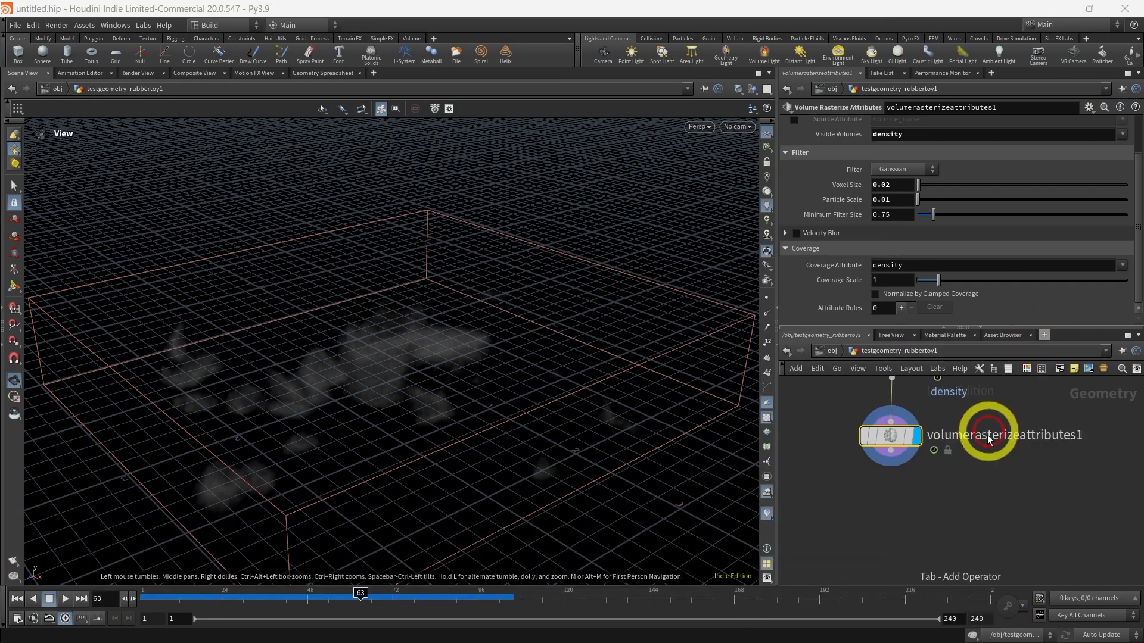
click(901, 516)
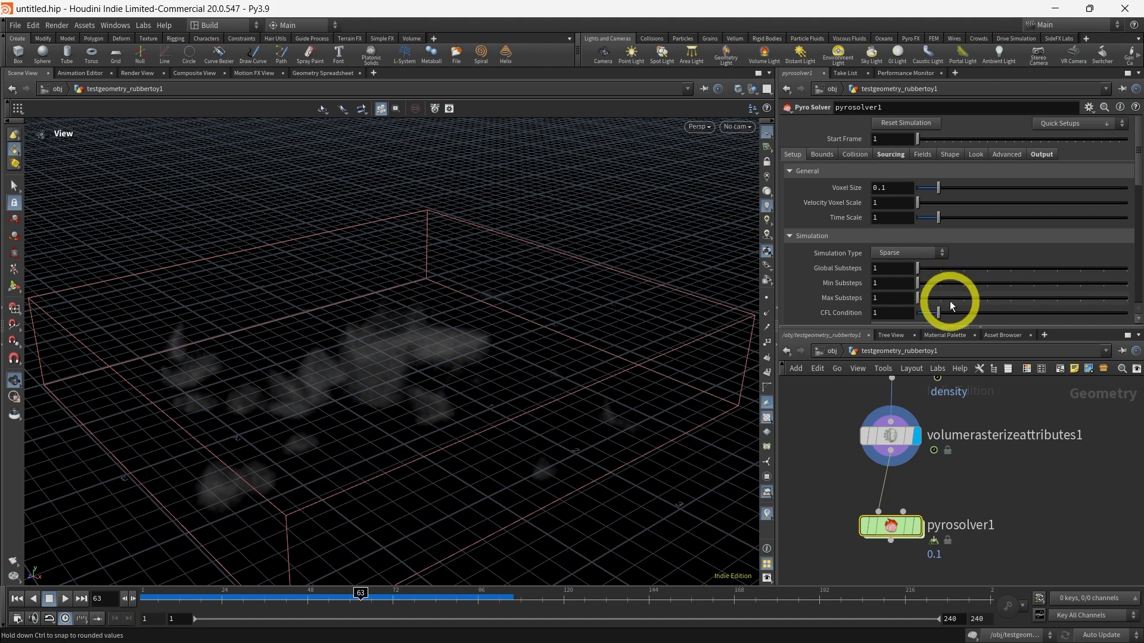
Step: Set pyrosolver1's voxel size to 0.02 and display the node
click(896, 188)
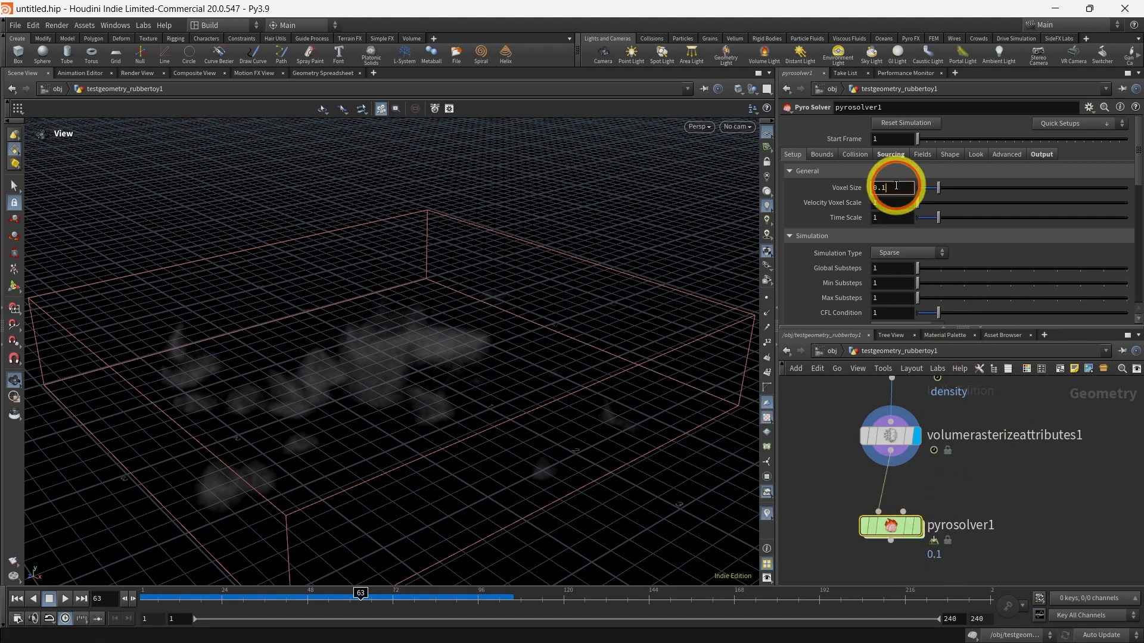
key(BackSpace)
text(02)
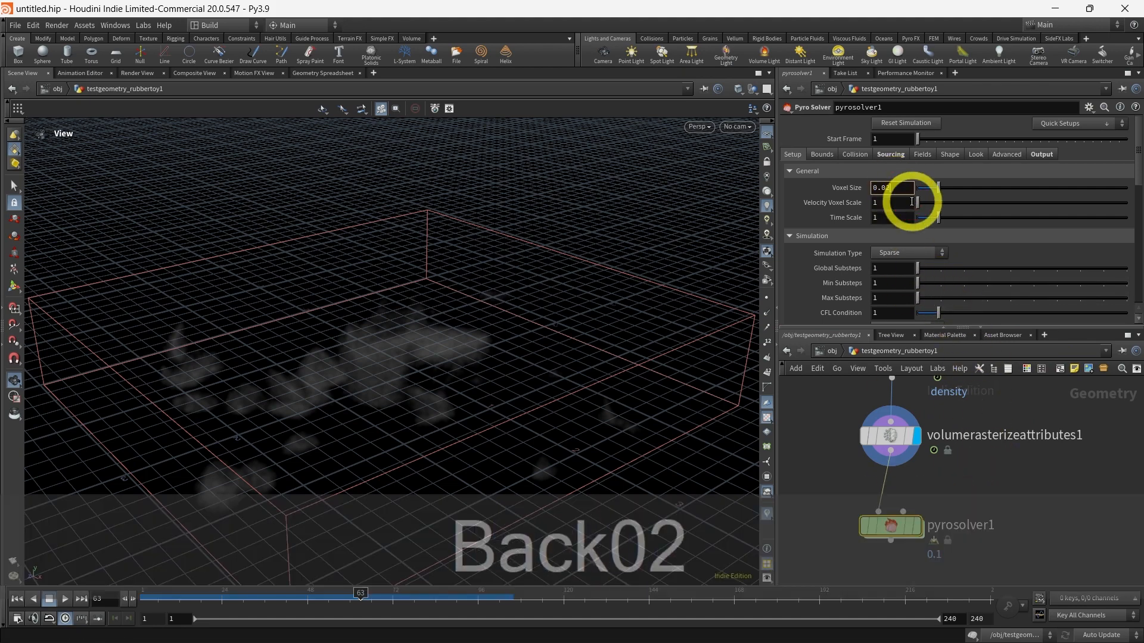
key(Return)
mouse_move(893, 521)
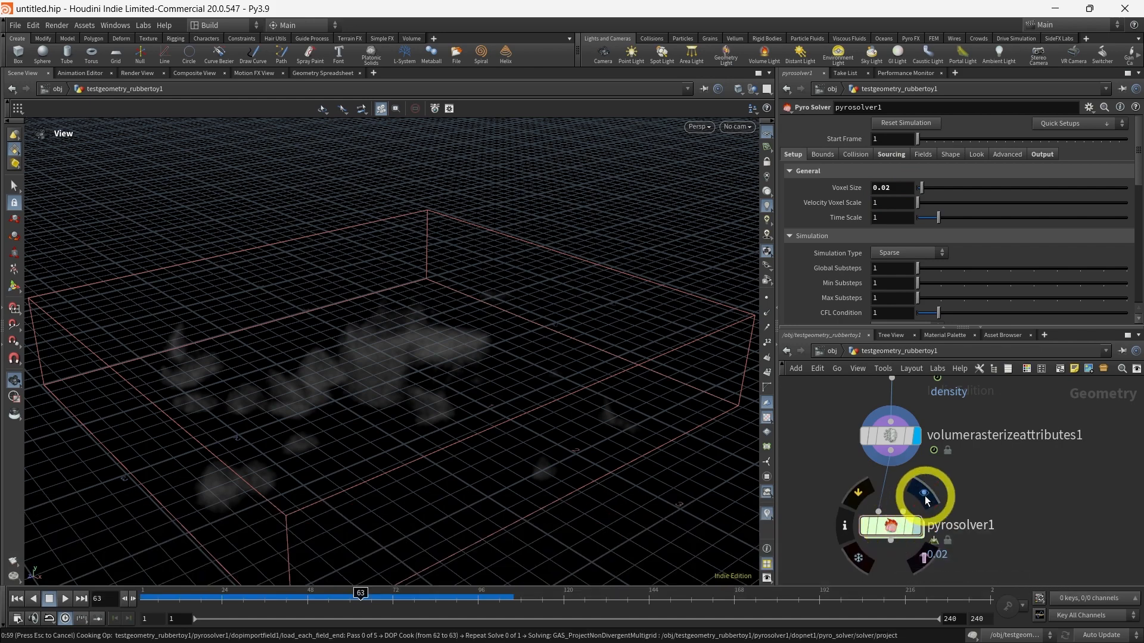
click(925, 498)
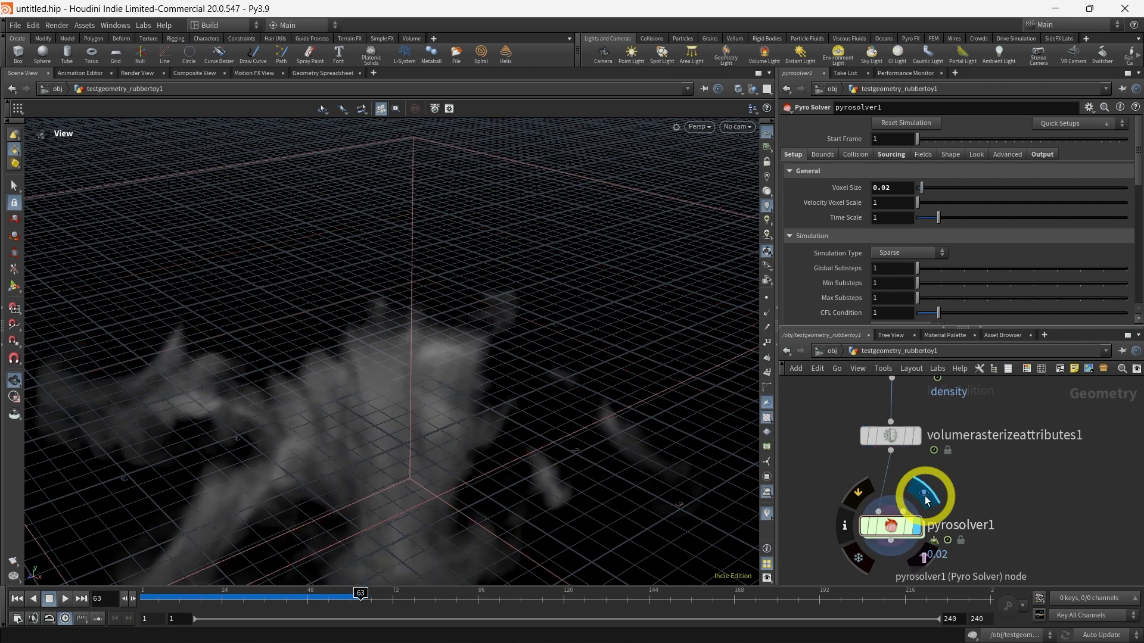
Step: Play the pyro simulation from the first frame to frame 39, then rewind to frame 2
drag(363, 599, 141, 592)
click(66, 598)
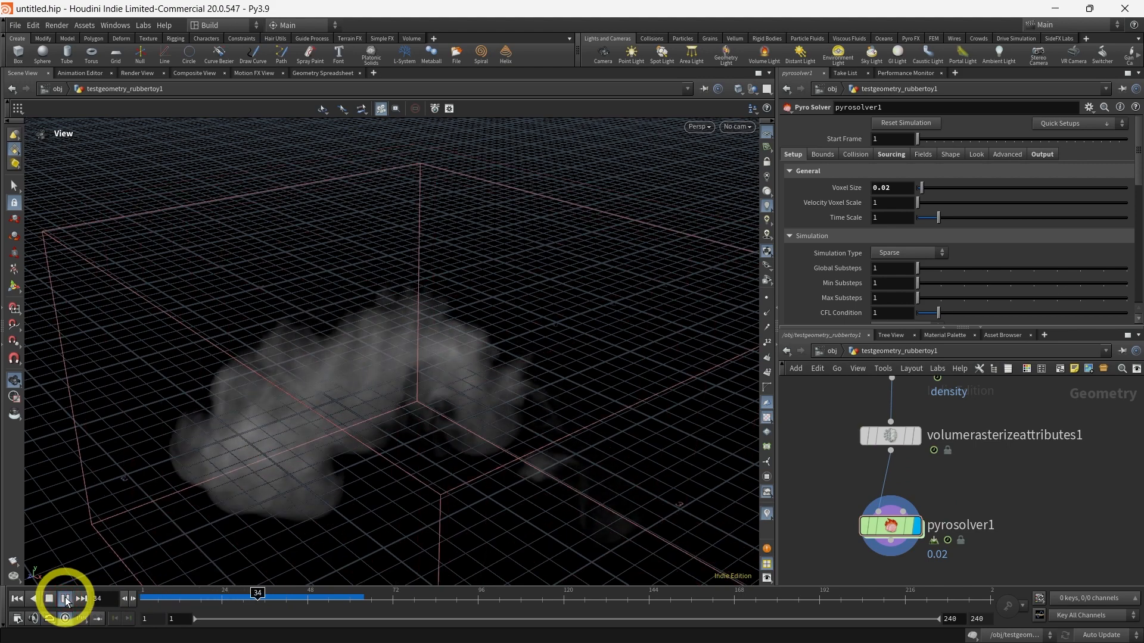
click(66, 598)
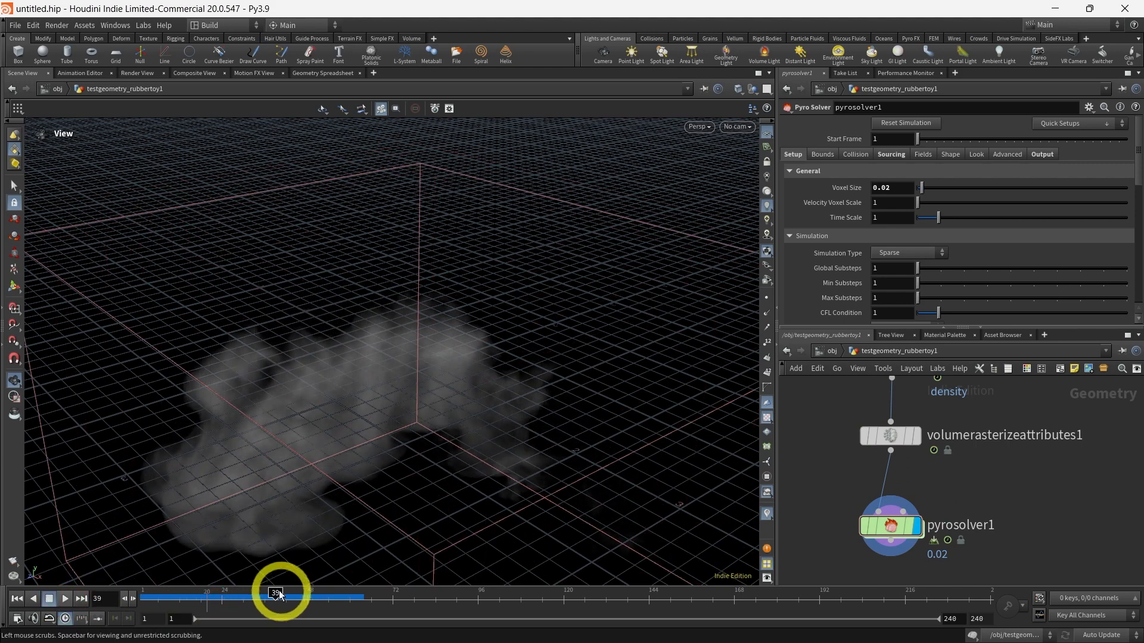
drag(283, 594, 149, 595)
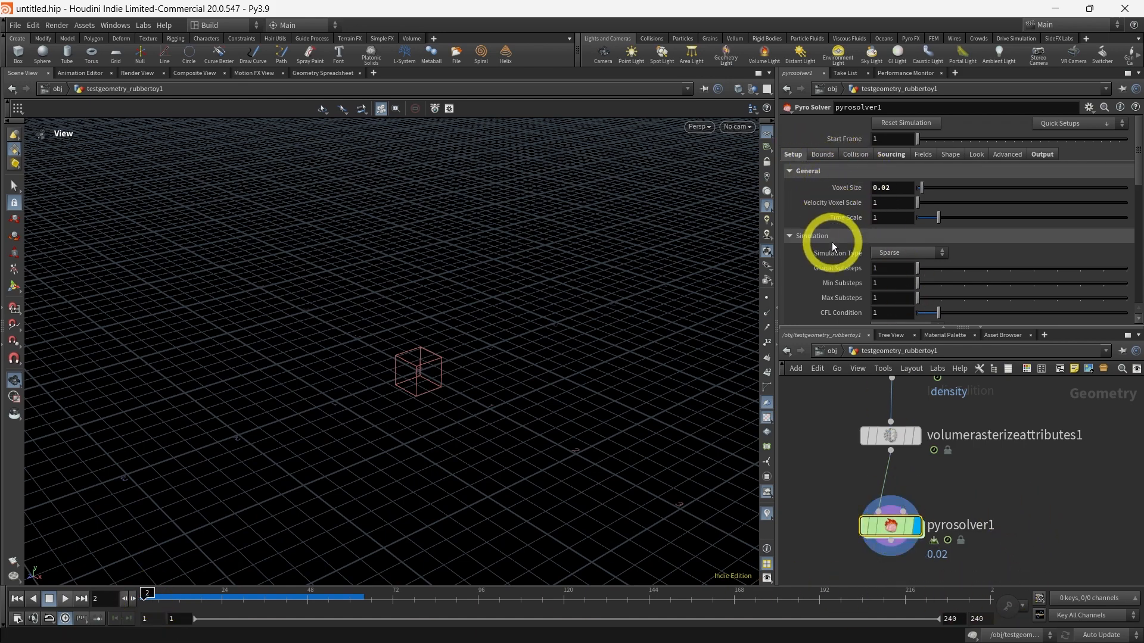
Step: In pyrosolver1's collision settings, set the Y Ground Plane to Closed Below
scroll(833, 248, down, 1)
scroll(843, 248, up, 1)
click(853, 154)
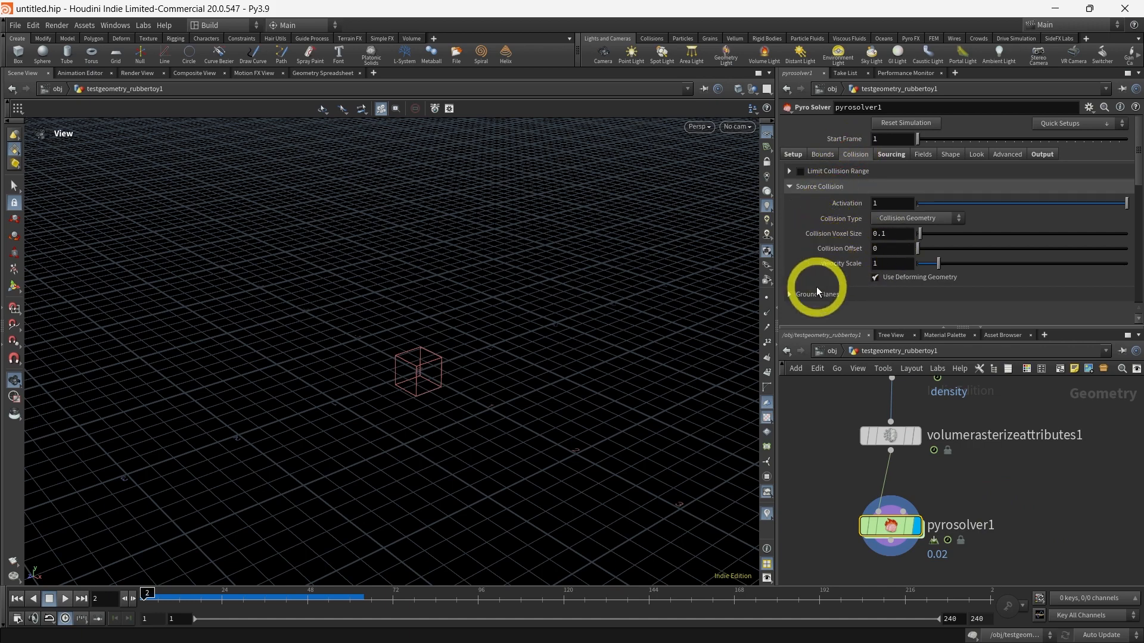
click(790, 294)
scroll(800, 294, down, 2)
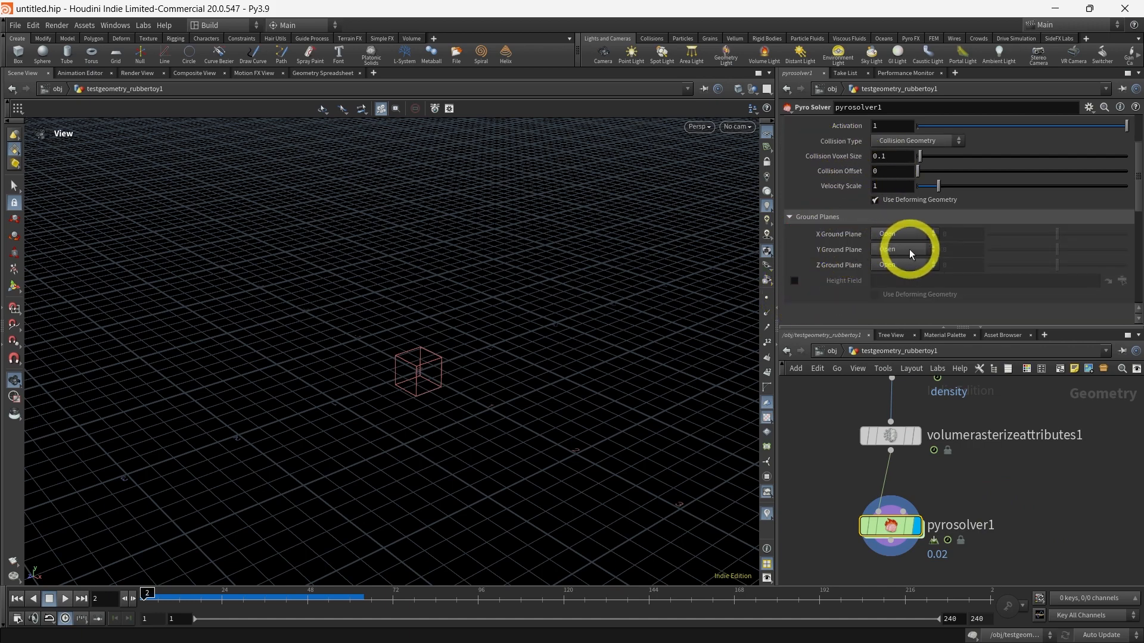
click(909, 249)
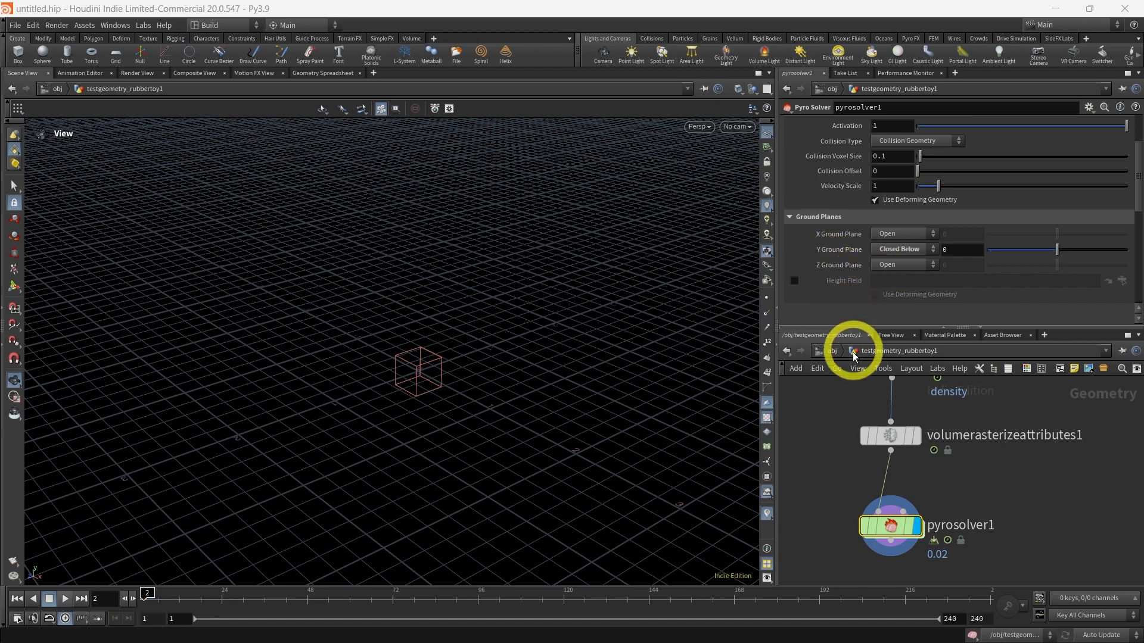
Step: Play the smoke simulation to frame 35 to check the ground collision, then rewind to frame 1
click(64, 598)
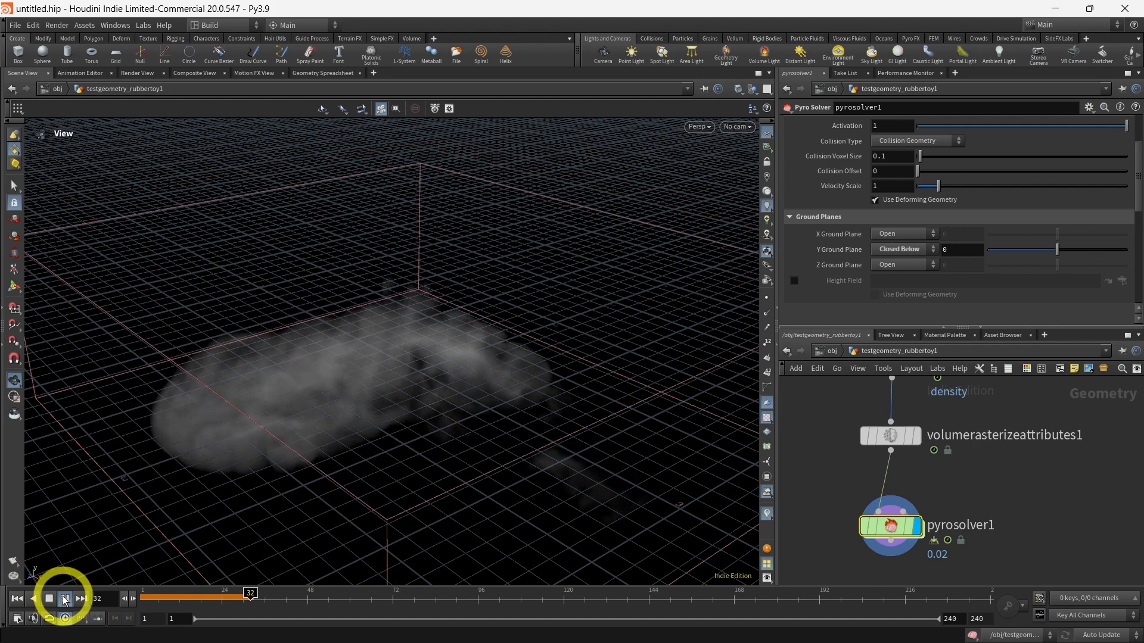
click(66, 599)
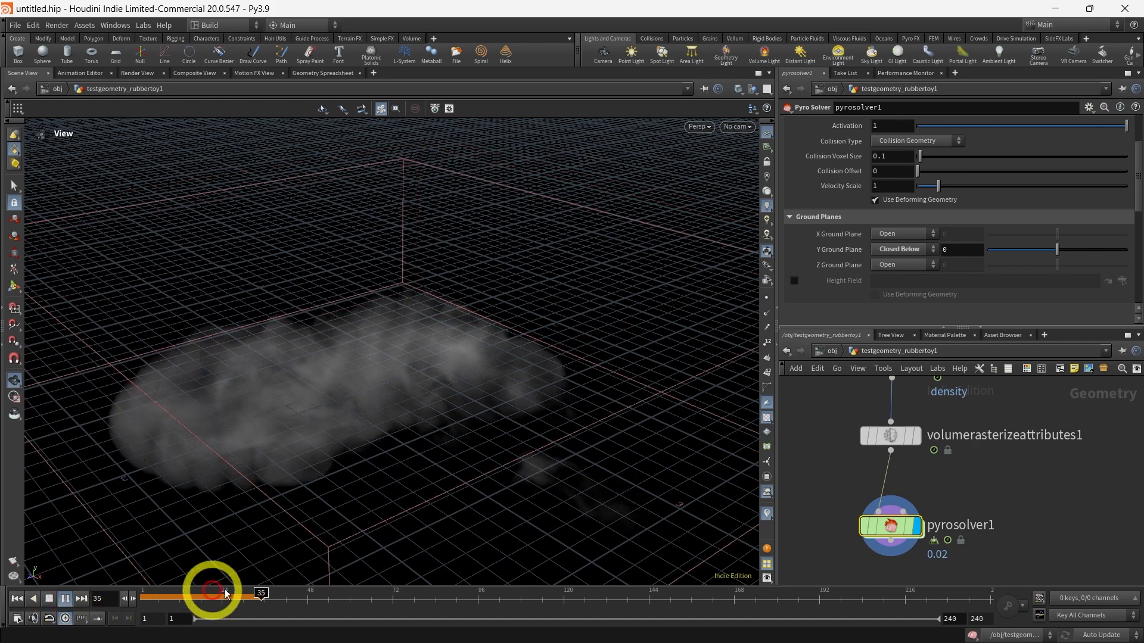
drag(259, 594, 138, 595)
Step: Add a Null node wired below pyrosolver1 and rename it OUT_Smoke
middle_drag(975, 480, 976, 414)
drag(892, 475, 908, 530)
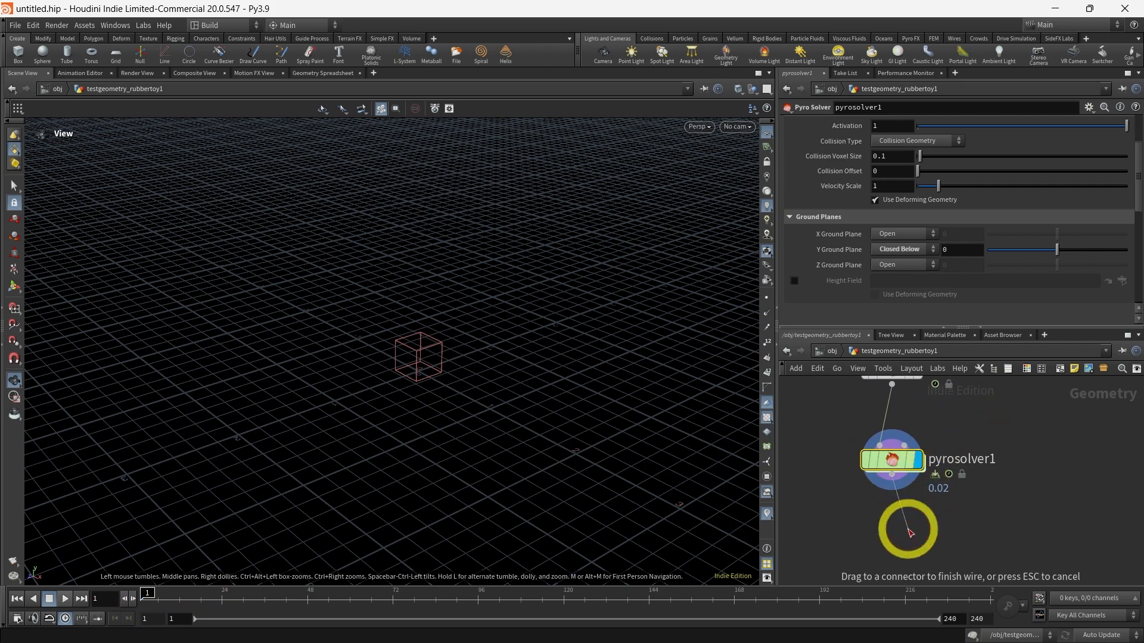
key(Tab)
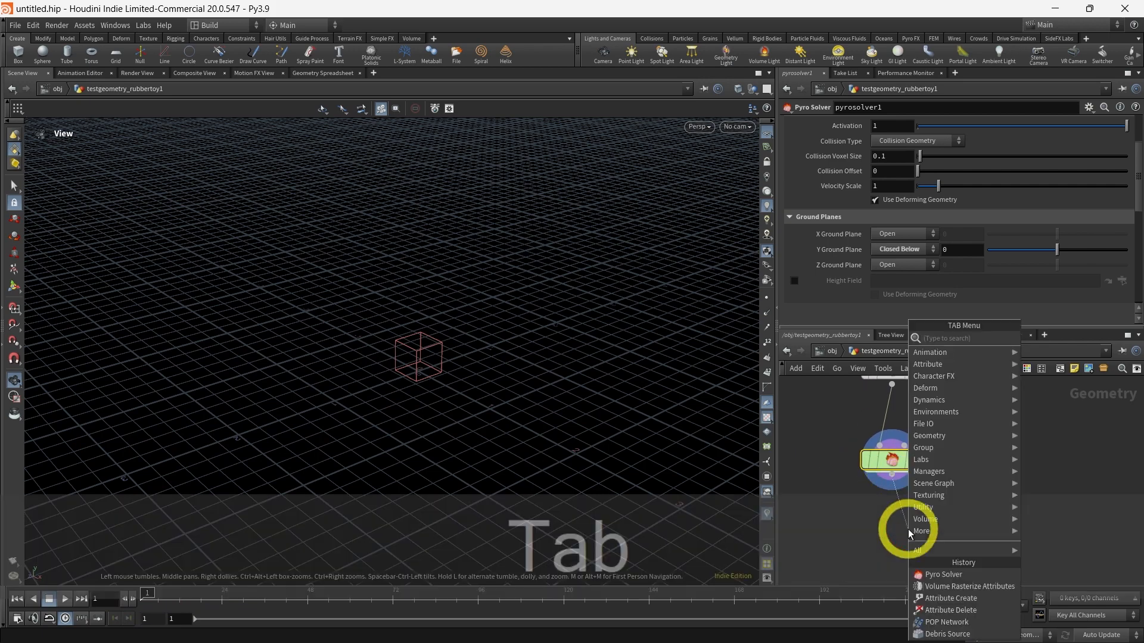
text(null)
key(Return)
double_click(945, 527)
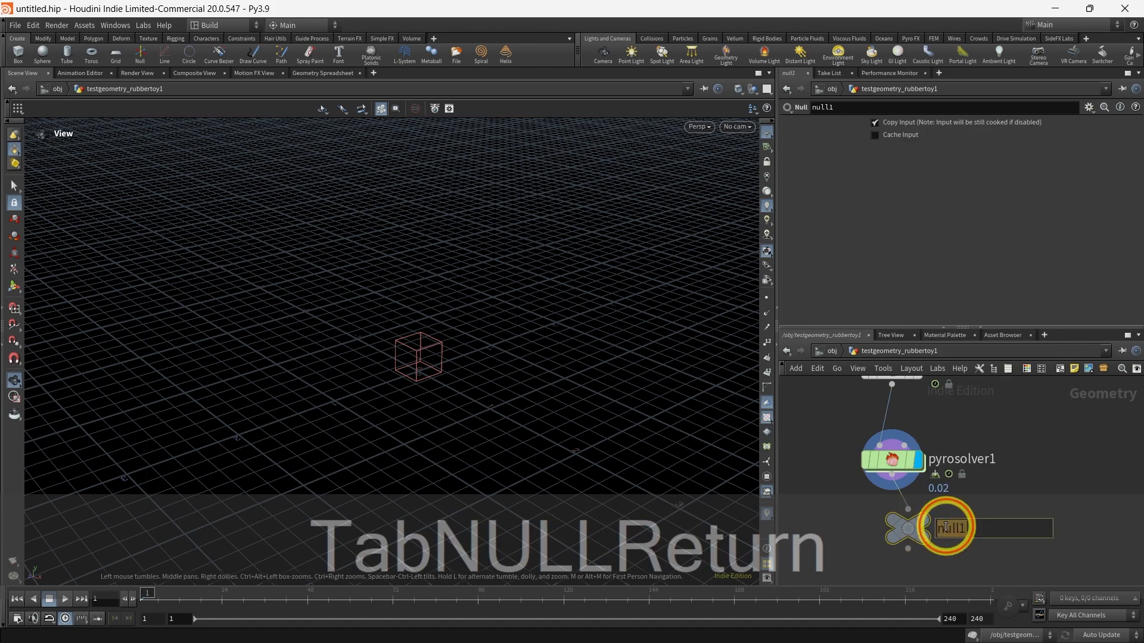
text(OUT_S)
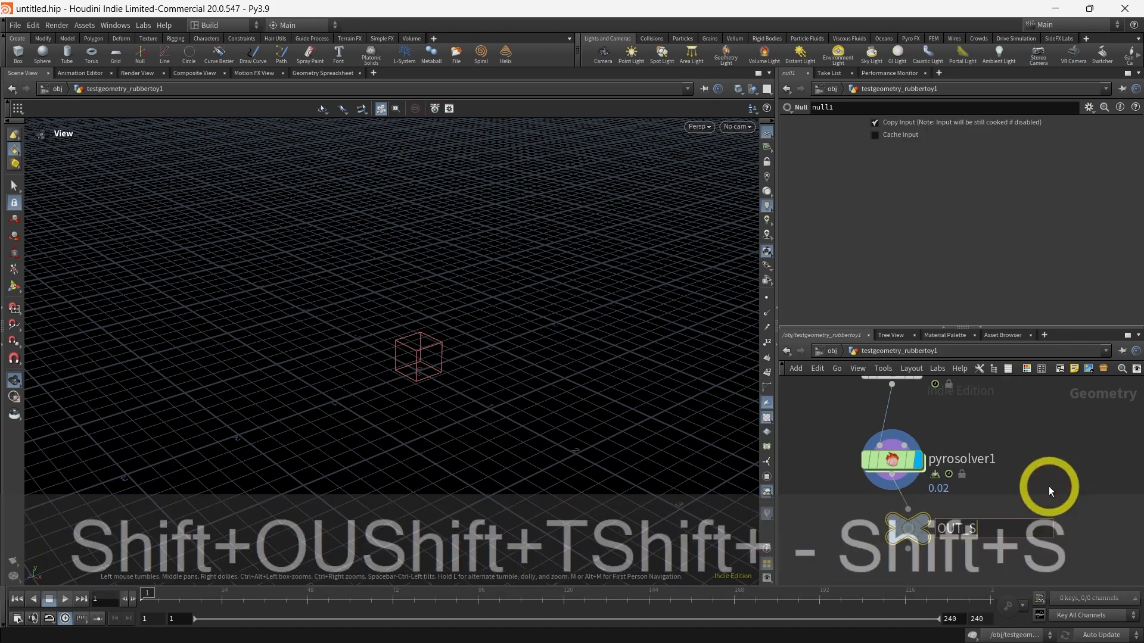
text(moke)
key(Return)
Step: Move the OUT_Smoke null slightly further below pyrosolver1 and make it the displayed node
mouse_move(916, 536)
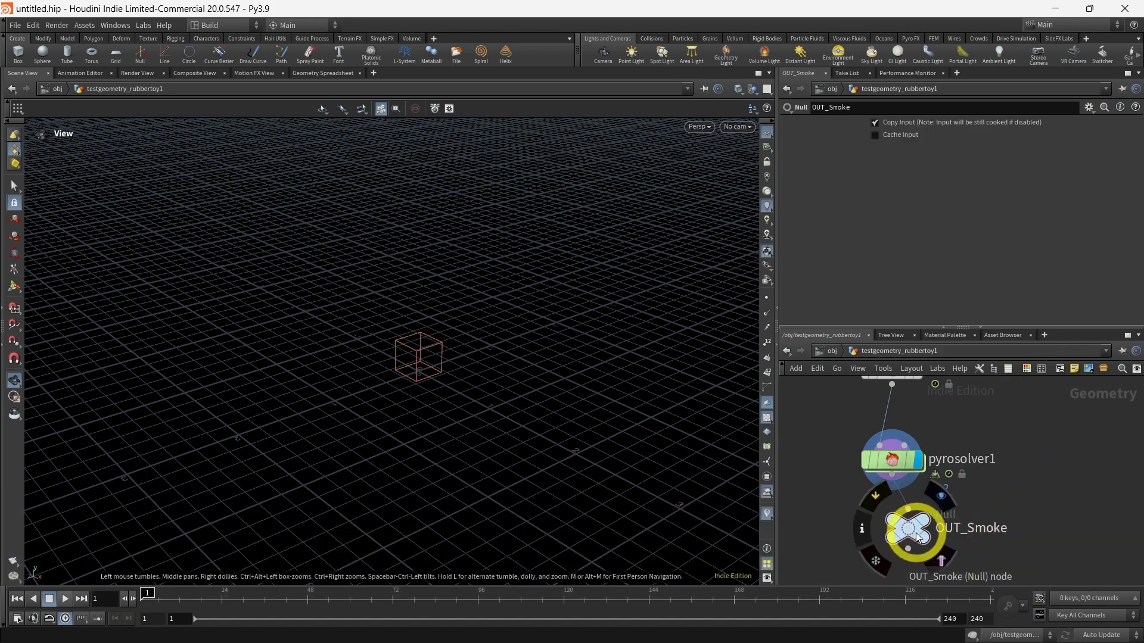
drag(916, 535, 915, 553)
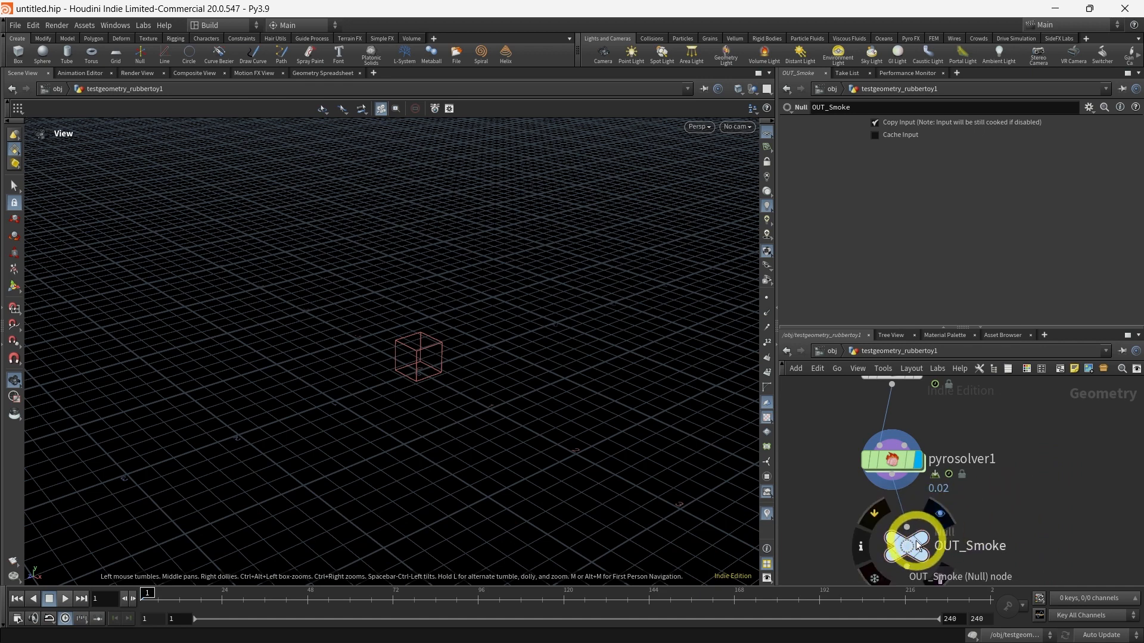
click(939, 513)
Step: Add a Null node wired to rbdbulletsolver1's first output and rename it OUT_Fracture
scroll(1035, 460, down, 1)
middle_drag(1036, 455, 1046, 559)
scroll(1039, 458, down, 1)
middle_drag(1041, 384, 1021, 548)
scroll(1017, 515, up, 1)
drag(945, 484, 845, 502)
key(Tab)
text(null)
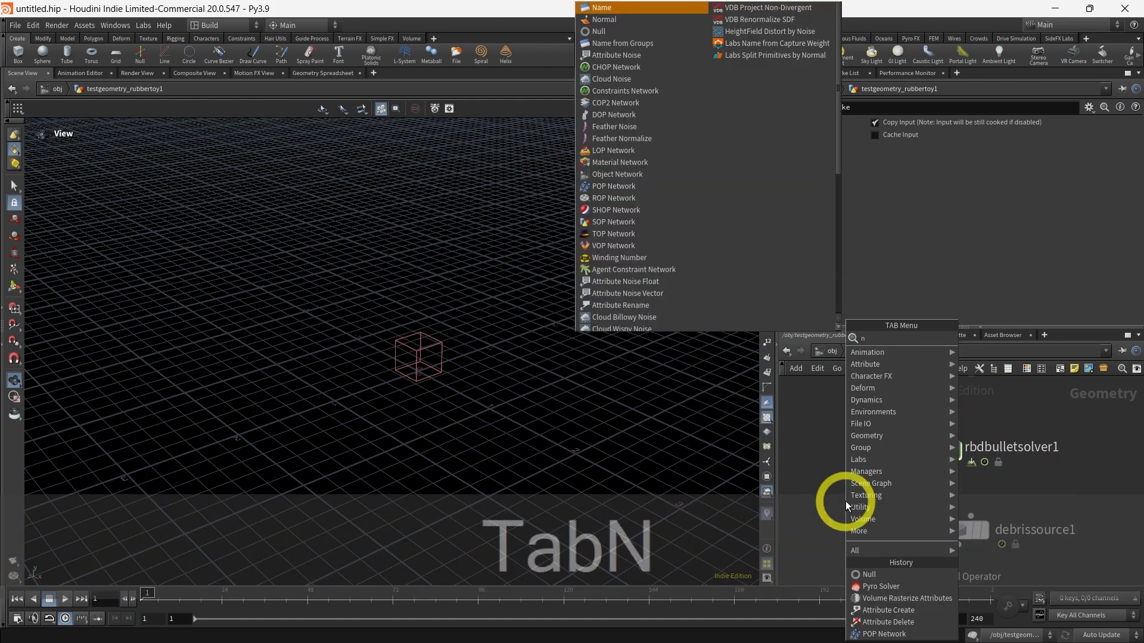
key(Return)
double_click(895, 514)
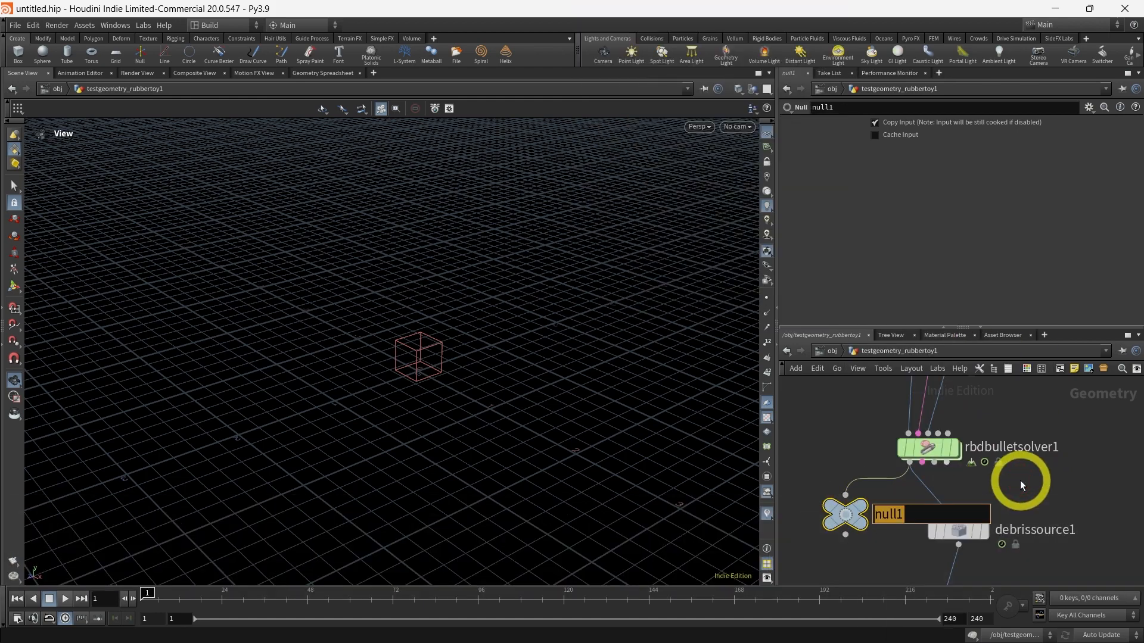
text(OUT_Fracture)
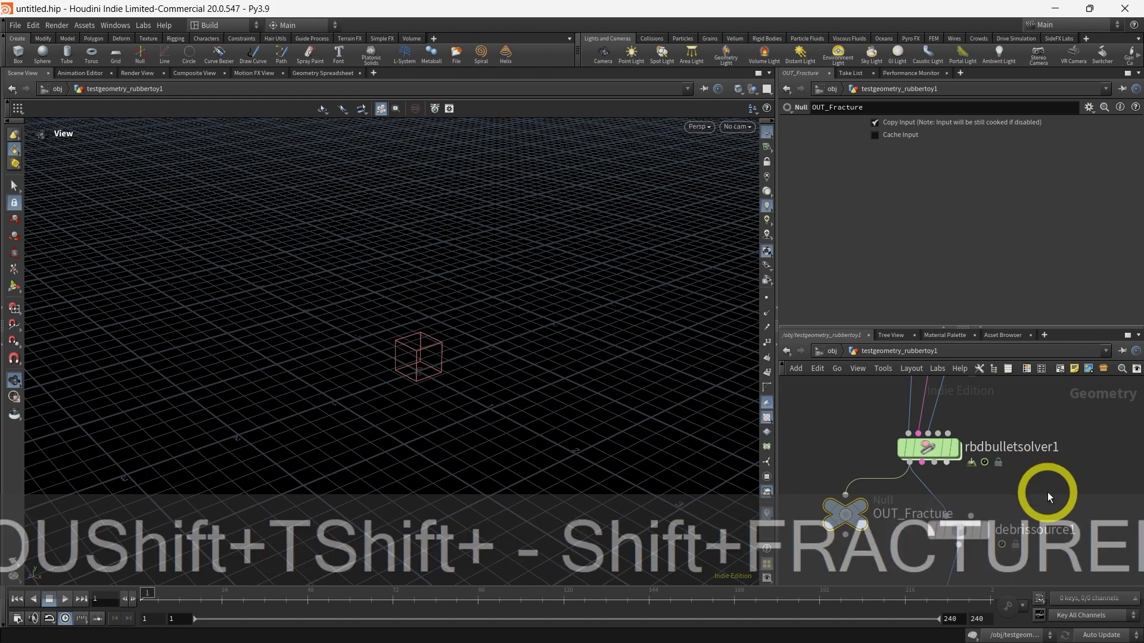
key(Return)
drag(863, 470, 827, 472)
Step: Return to the obj level, add a Geometry object below testgeometry_rubbertoy1 and rename it Fracture
click(837, 351)
click(893, 462)
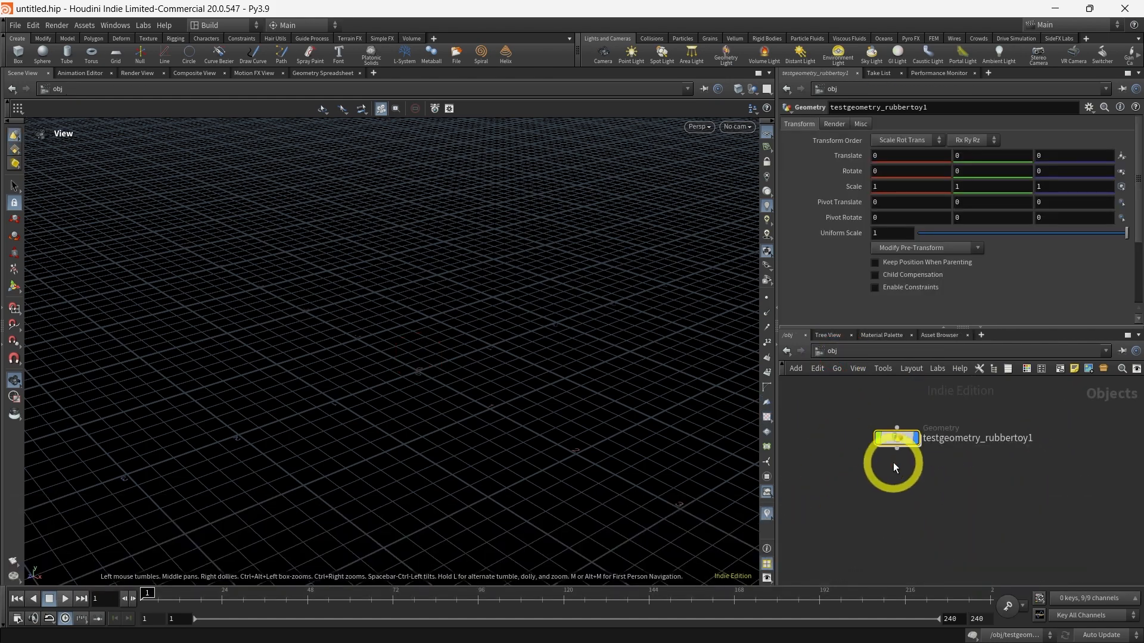
key(Tab)
text(geo)
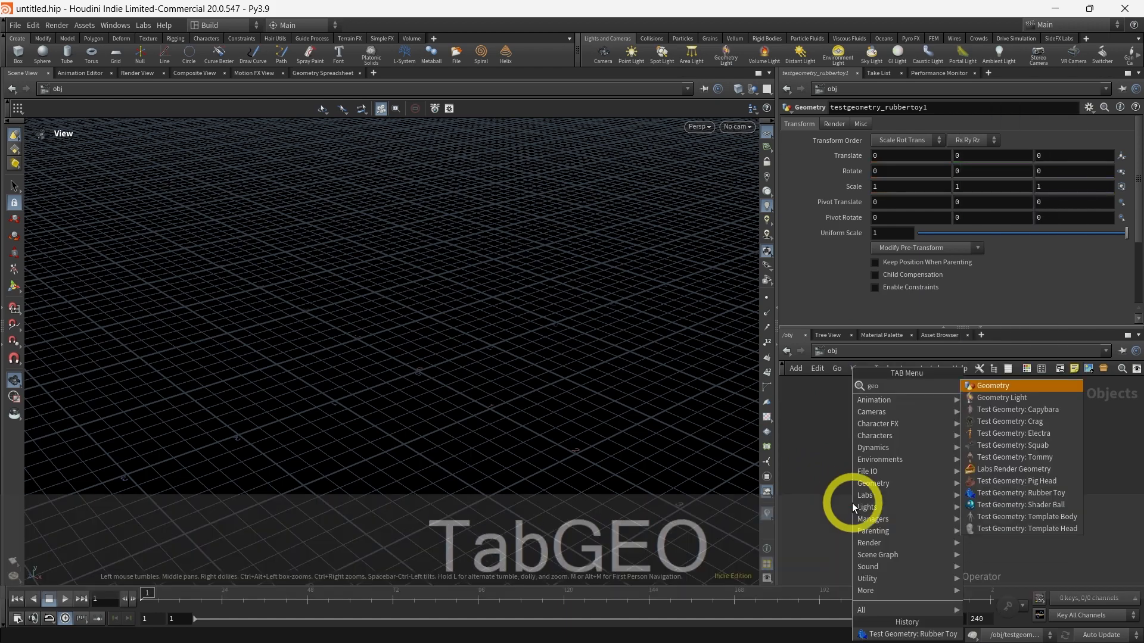
key(Return)
click(856, 492)
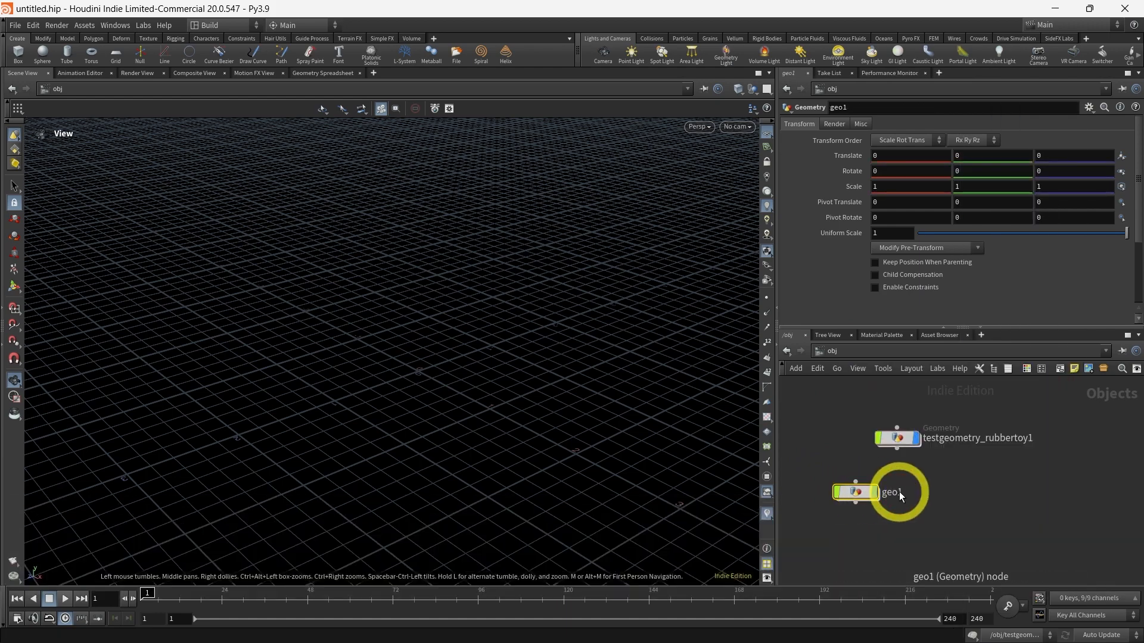
text(Fracture)
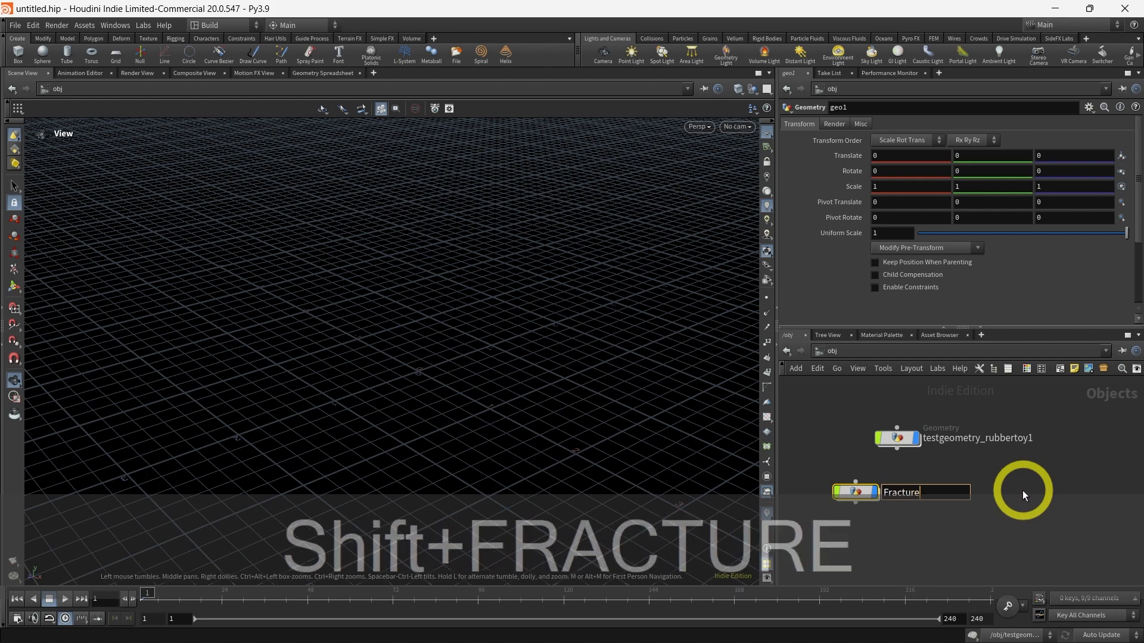
key(Return)
Step: Enter the Fracture object and add an Object Merge node inside it
double_click(850, 493)
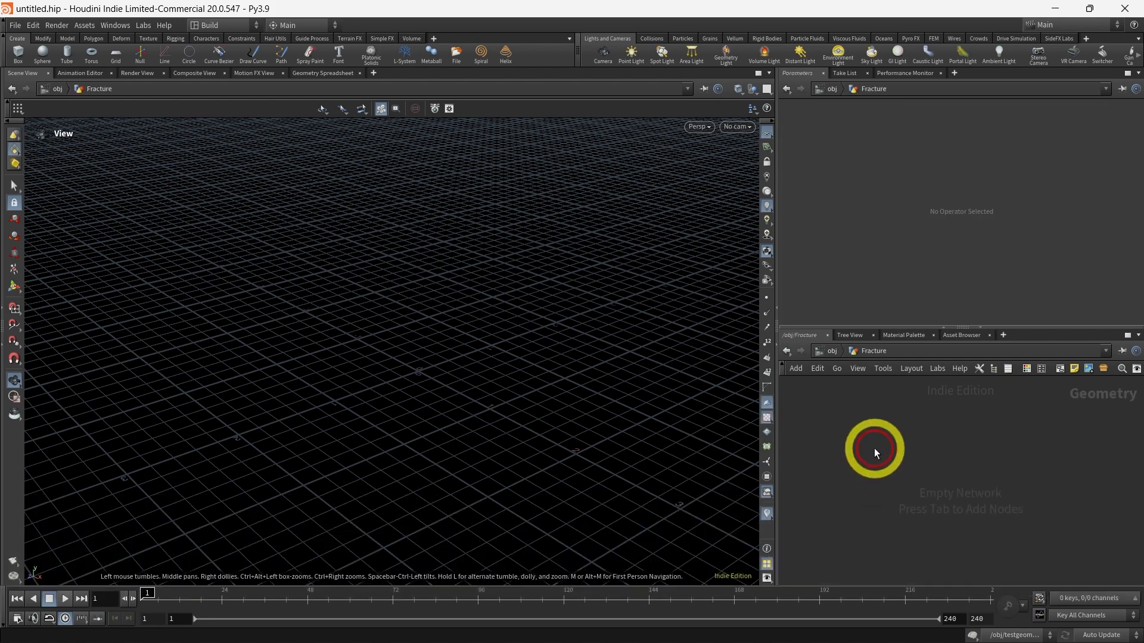
key(Tab)
text(obj)
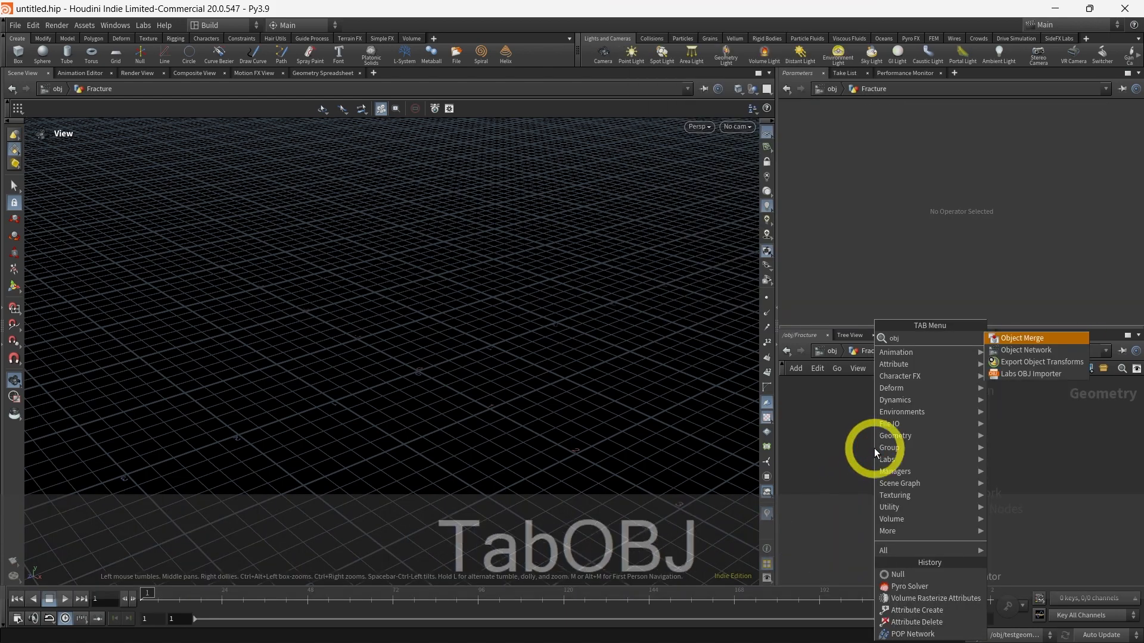
click(1012, 334)
click(881, 432)
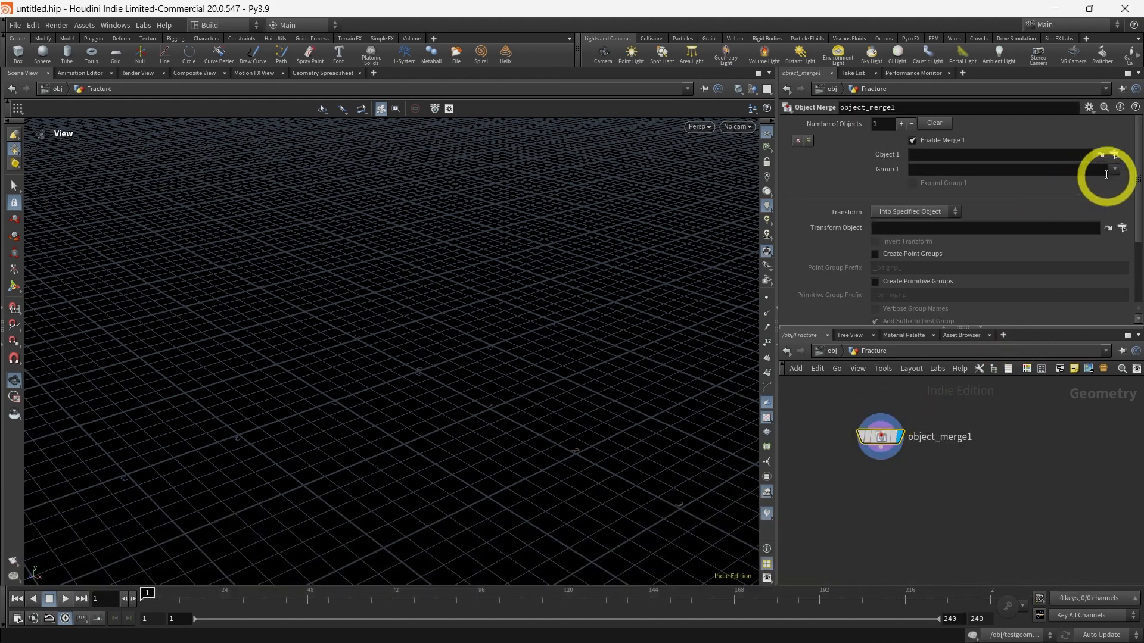
Step: Set the Object Merge node's Object 1 to /obj/testgeometry_rubbertoy1/OUT_Fracture
click(1106, 156)
click(1017, 117)
click(1072, 128)
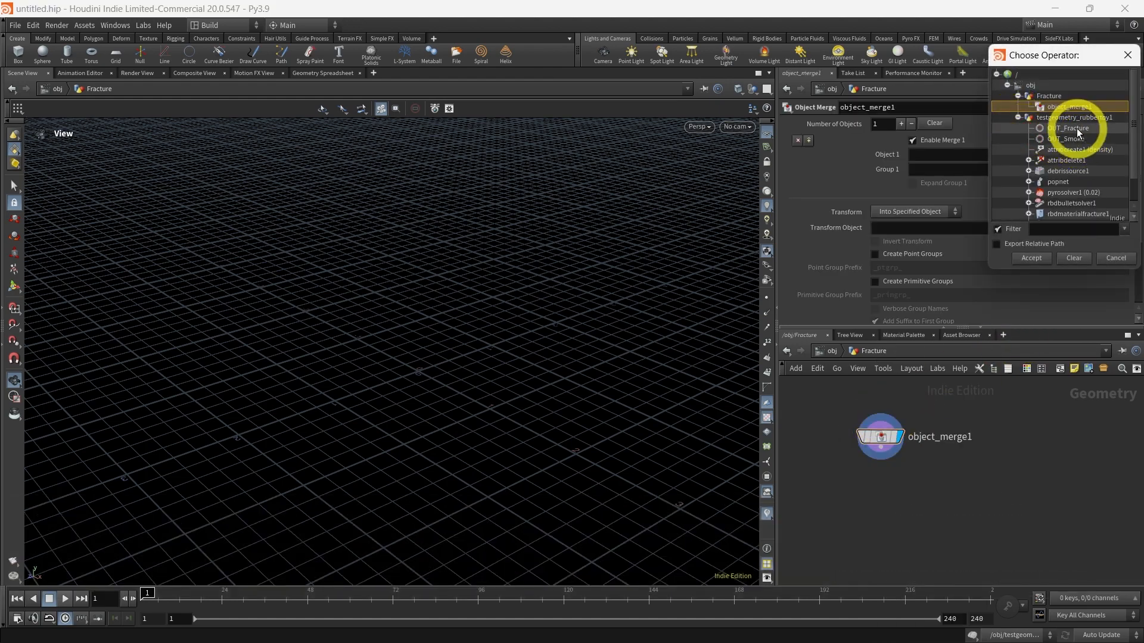
click(1031, 258)
scroll(825, 516, down, 2)
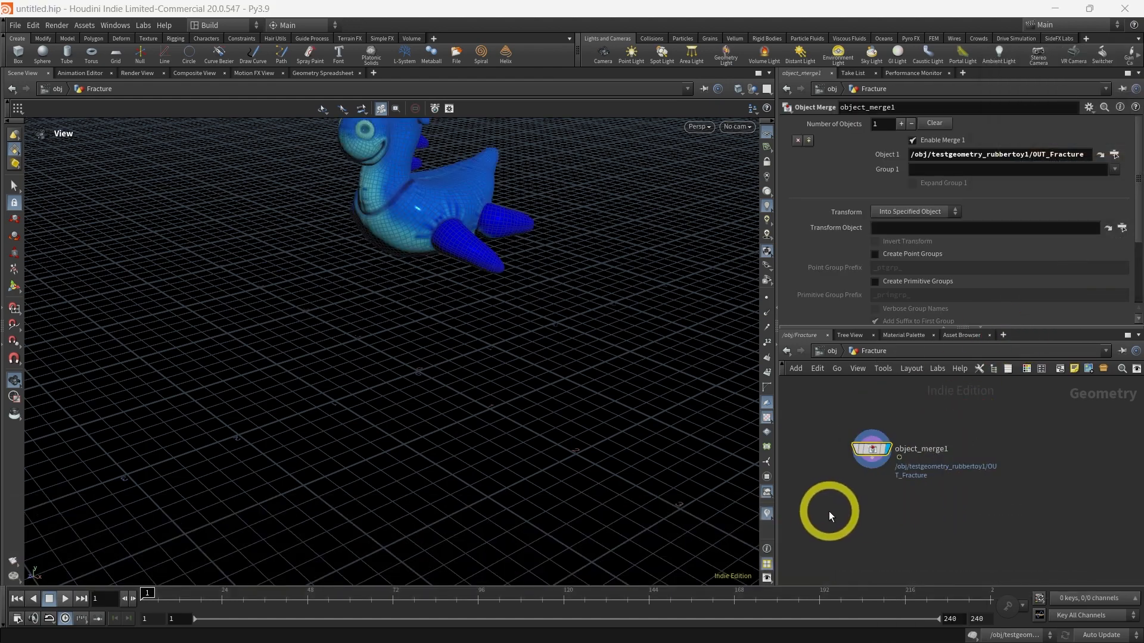
Step: Play the merged fracture together with the smoke to frame 28, then rewind to frame 1
click(65, 598)
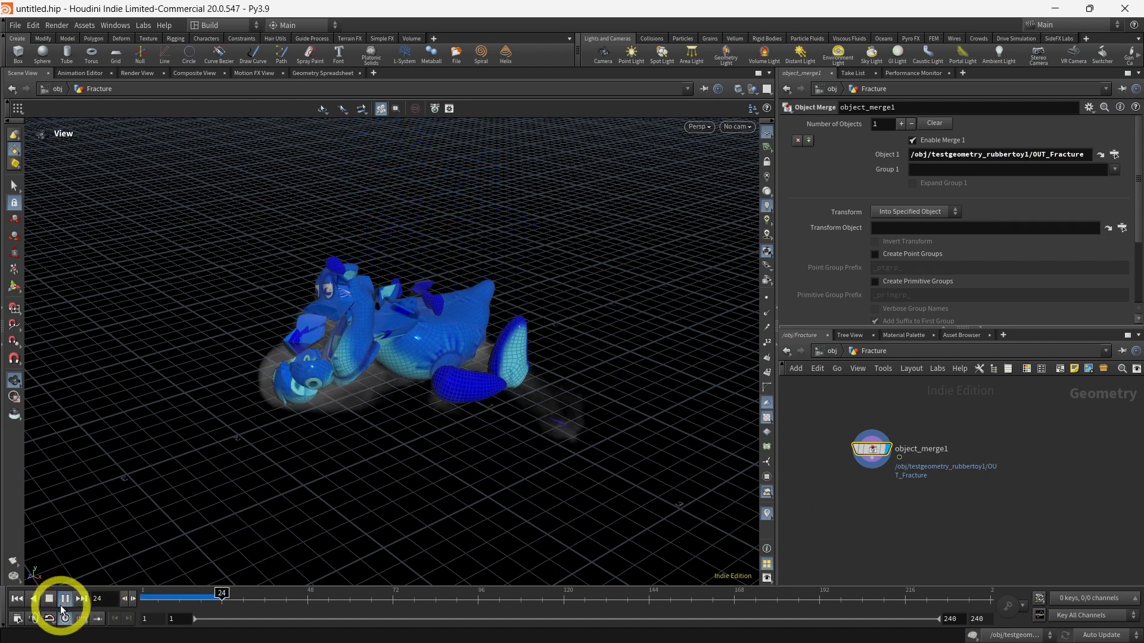
click(63, 600)
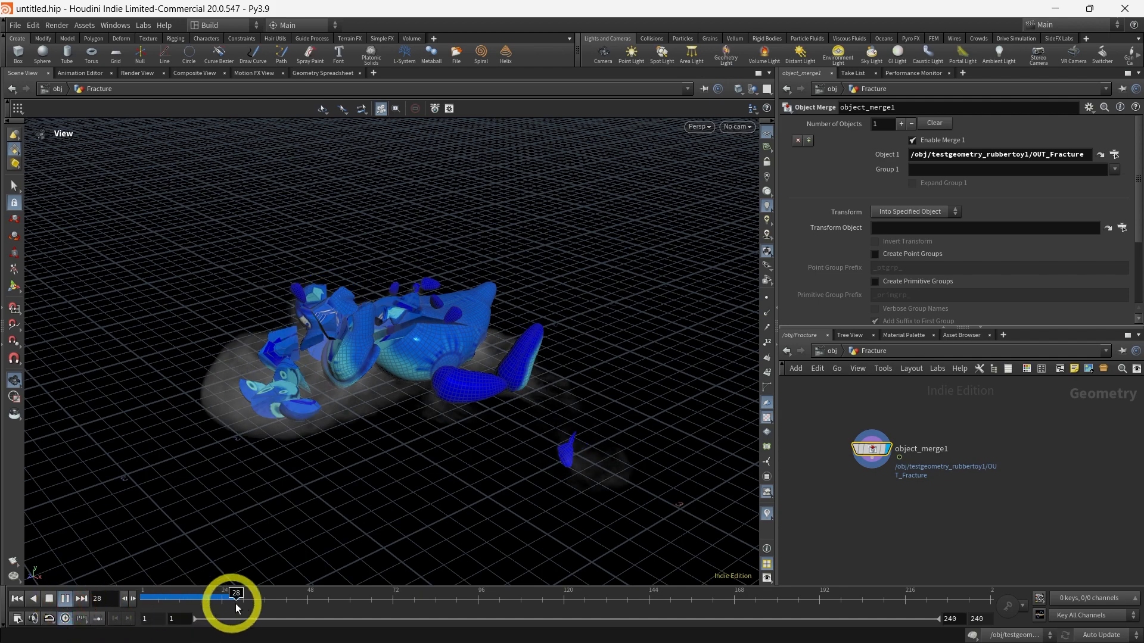
drag(195, 600, 107, 602)
Step: Return to the obj level and turn off the display of testgeometry_rubbertoy1
click(832, 351)
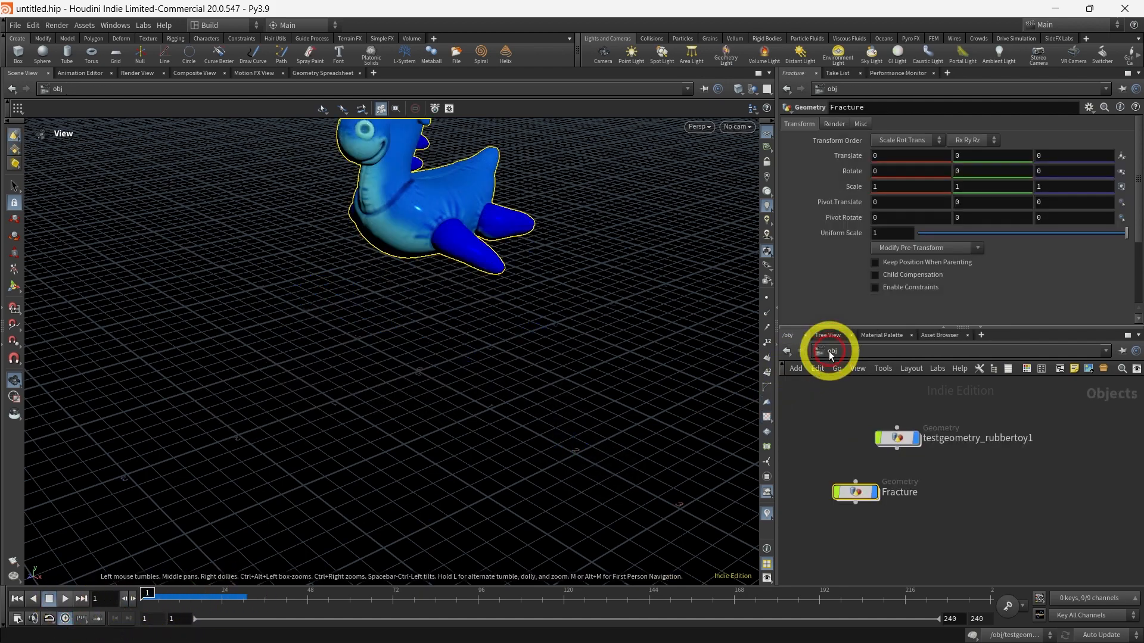
middle_drag(911, 539, 920, 501)
middle_drag(913, 400, 908, 459)
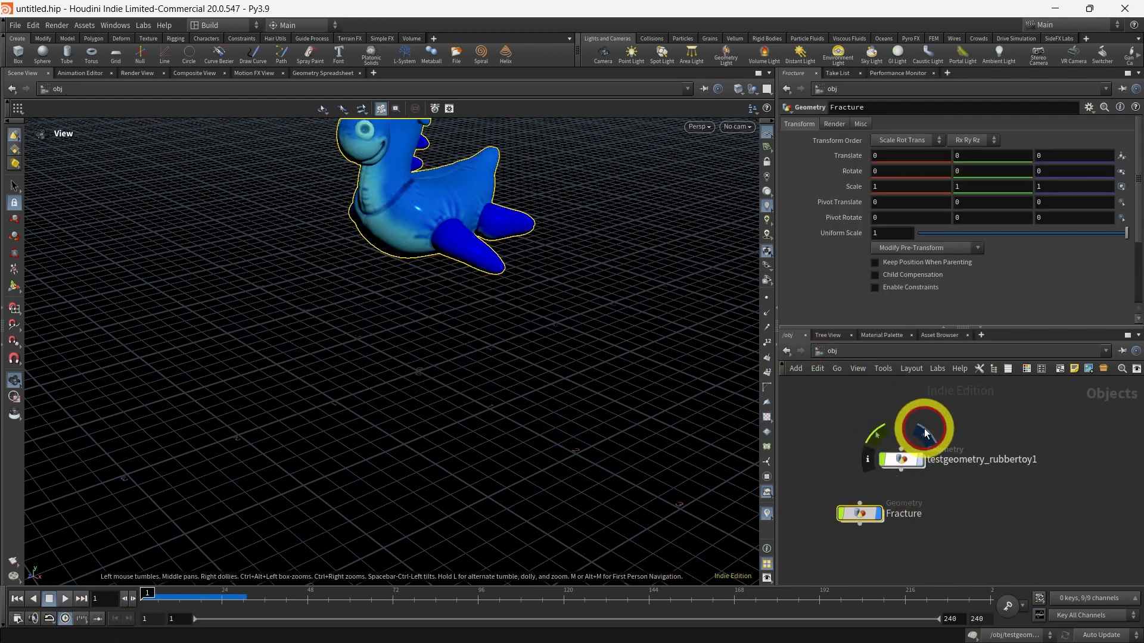
middle_drag(940, 514, 950, 469)
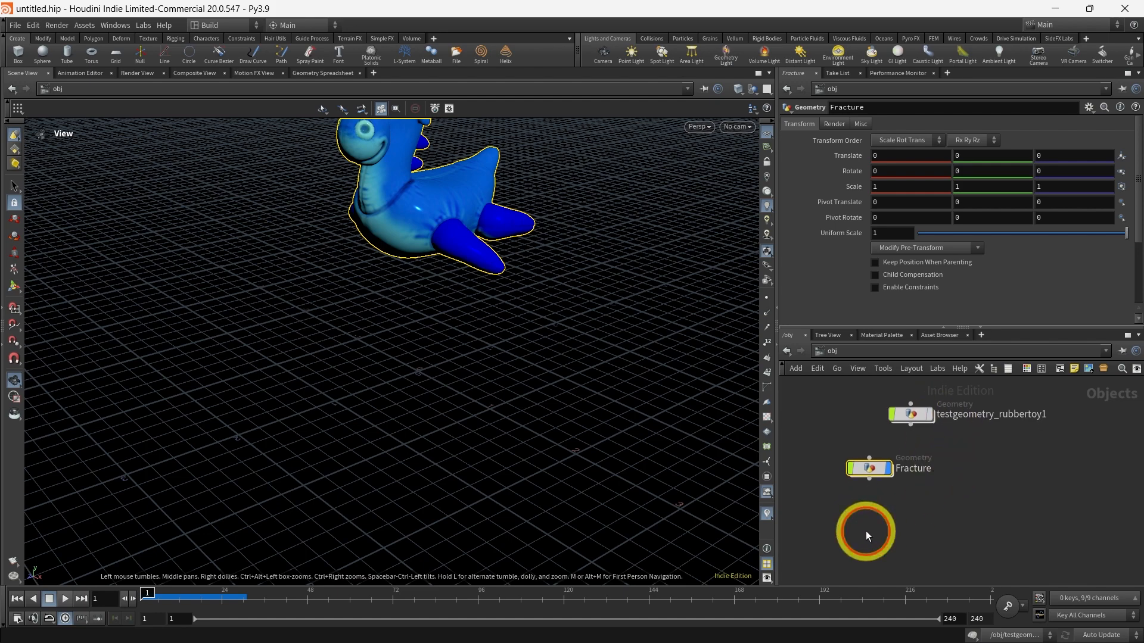
Step: Add another Geometry object below Fracture and rename it Smoke
click(866, 532)
key(Caps_Lock)
key(Caps_Lock)
key(Tab)
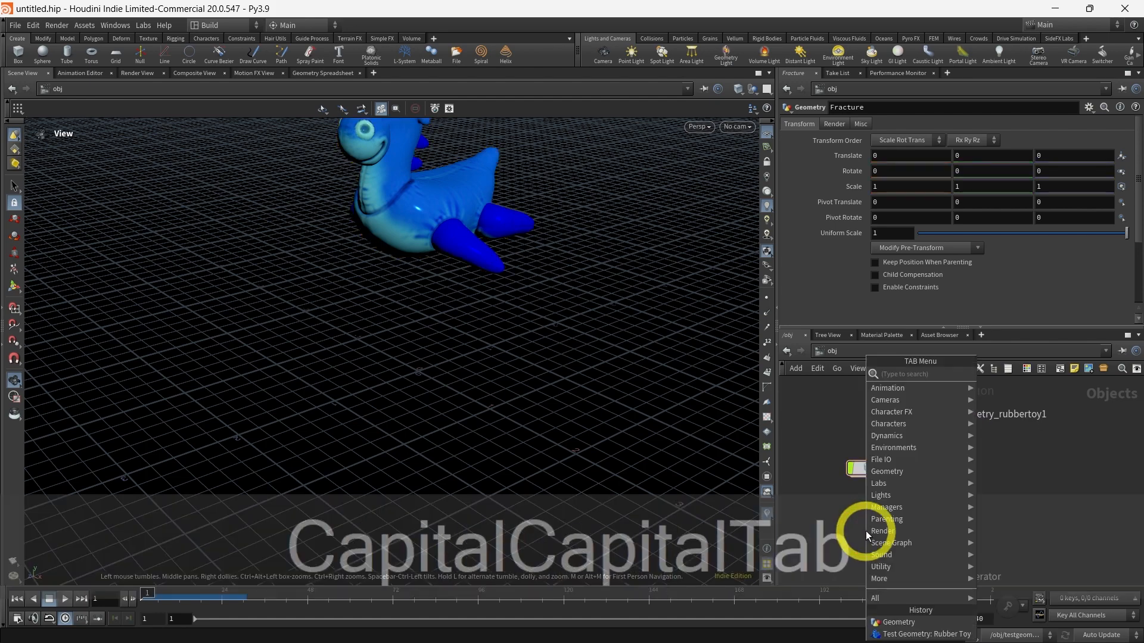
text(geo)
key(Return)
click(870, 520)
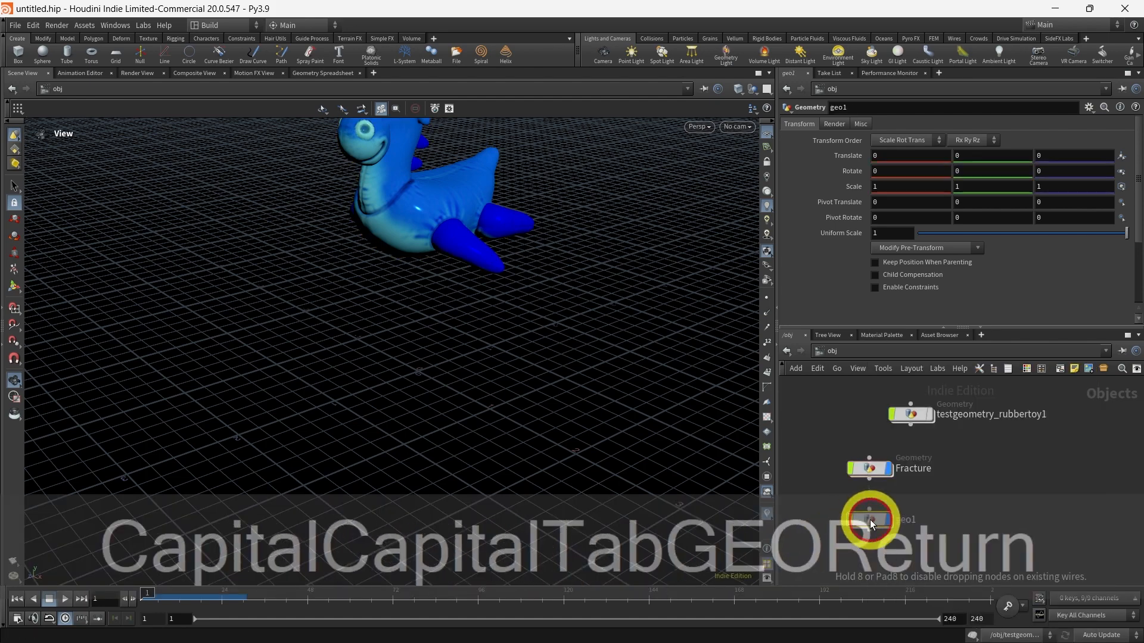
double_click(910, 520)
text(Smoke)
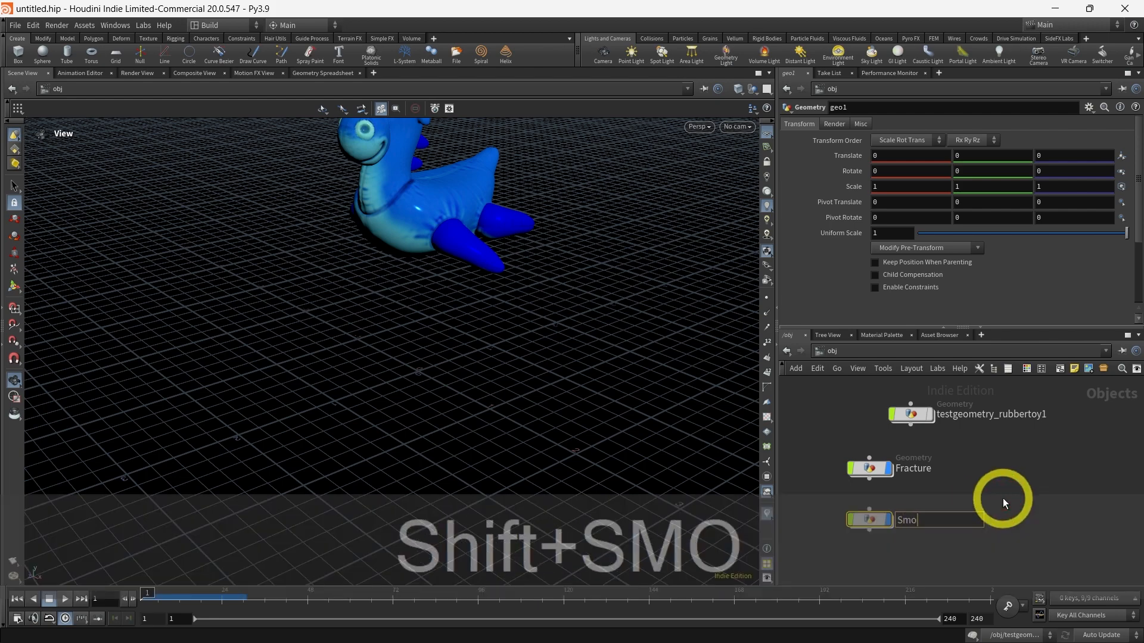
key(Return)
Step: Open the Smoke object's network and add an Object Merge node
double_click(868, 519)
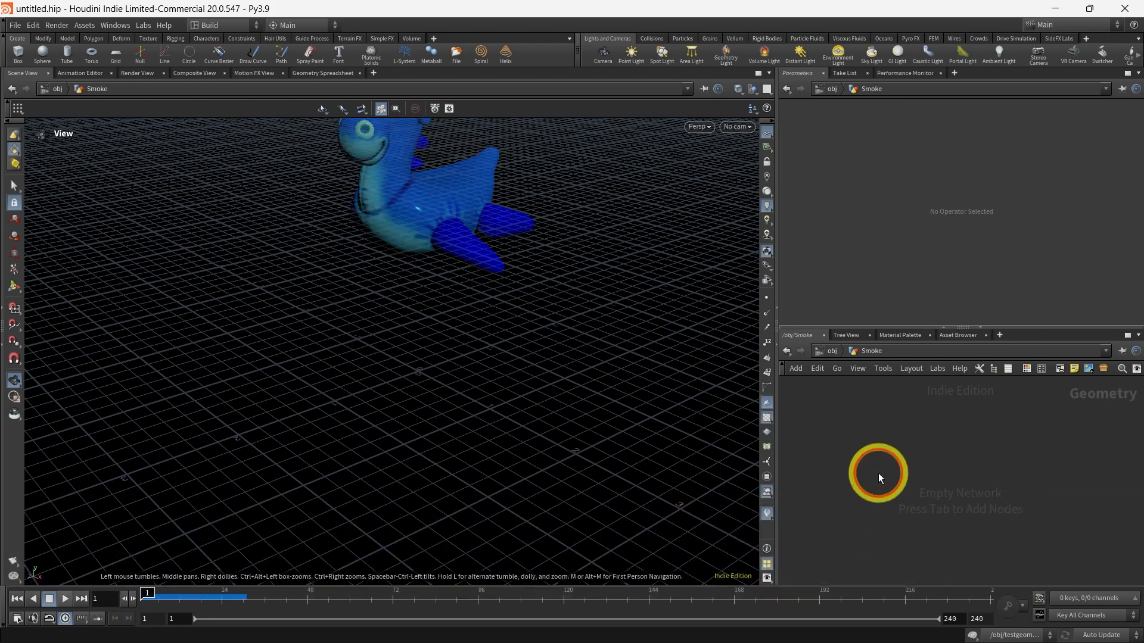
key(Tab)
text(boj)
key(BackSpace)
key(BackSpace)
key(BackSpace)
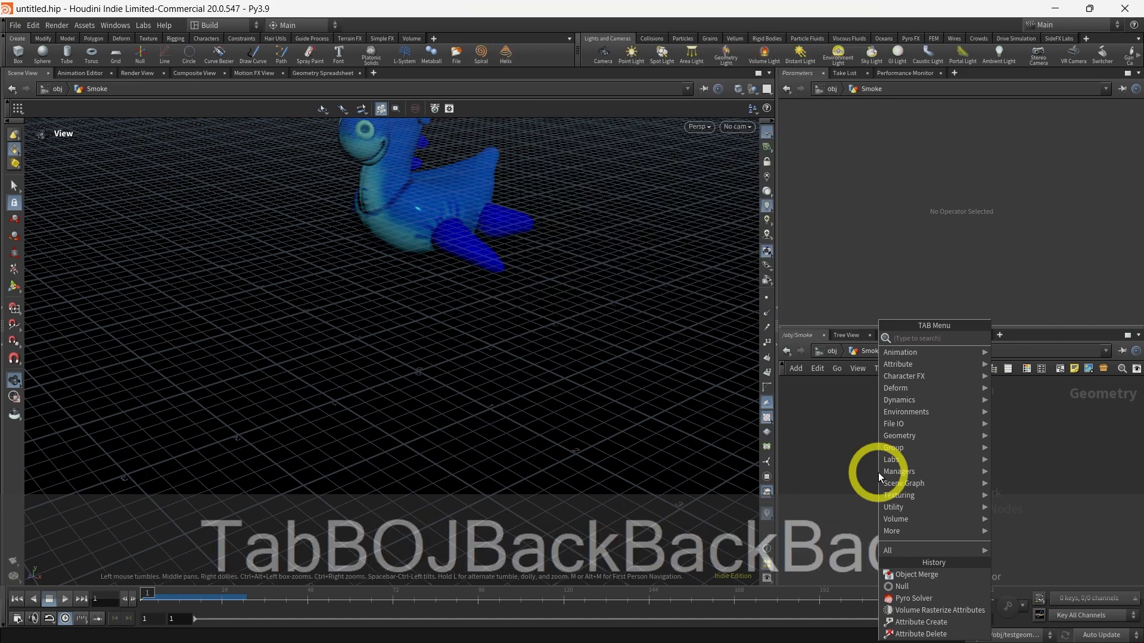
text(ob)
click(1039, 336)
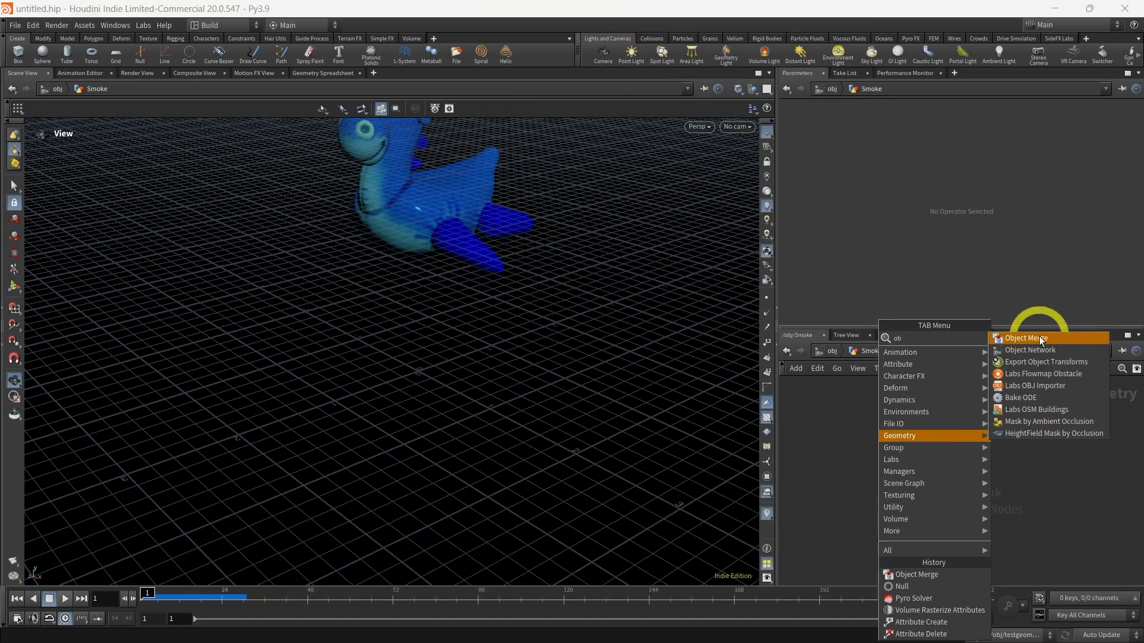
click(920, 457)
Step: Set the Object Merge node's Object 1 to /obj/testgeometry_rubbertoy1/OUT_Smoke and return to the obj level
click(1113, 155)
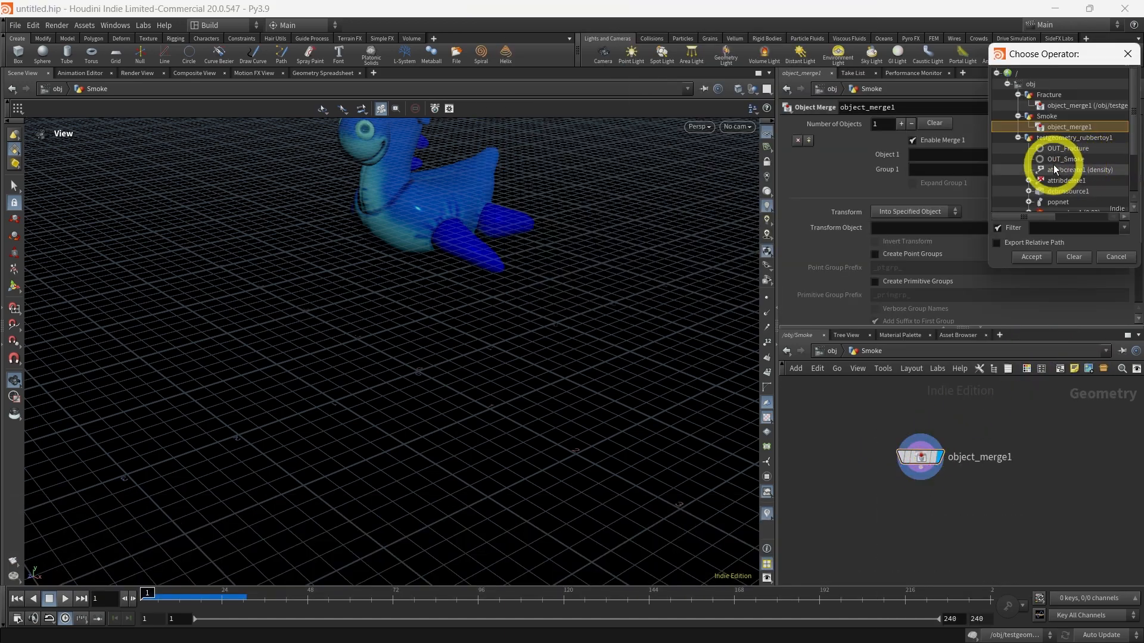
click(1046, 259)
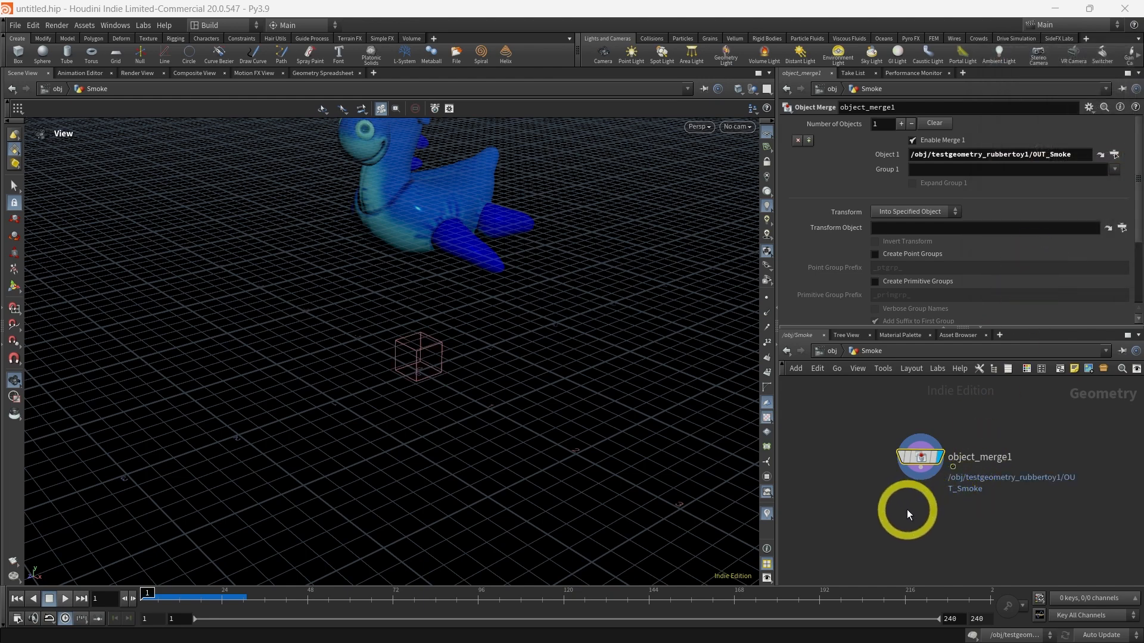
click(831, 352)
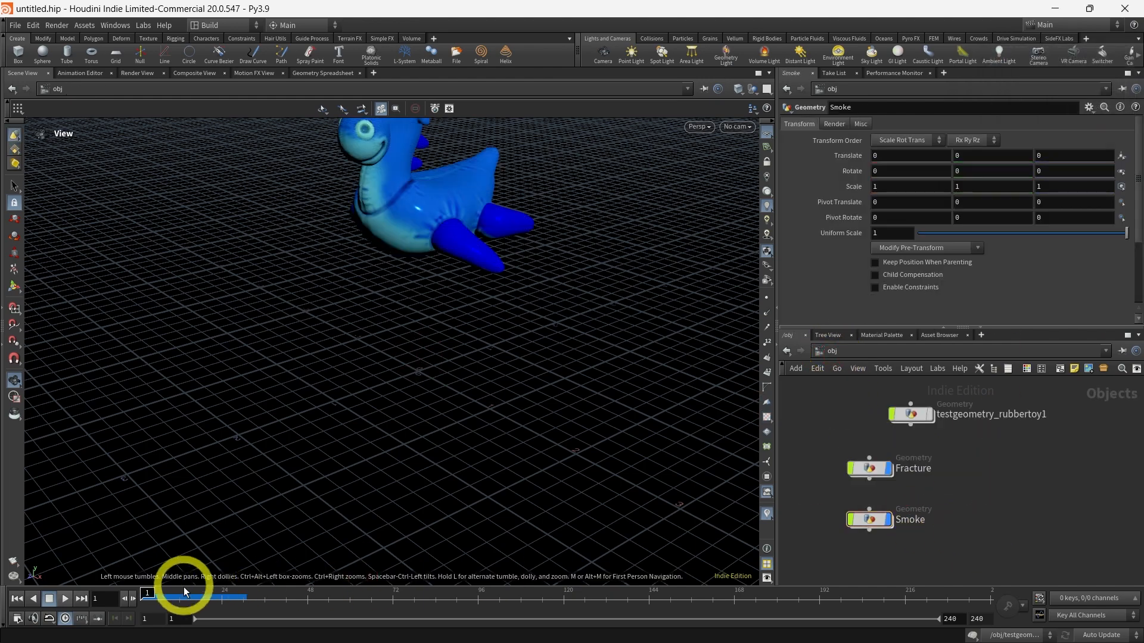
Step: Turn off the reference grid in the viewport and bring the whole rubber toy into view
click(131, 596)
click(767, 133)
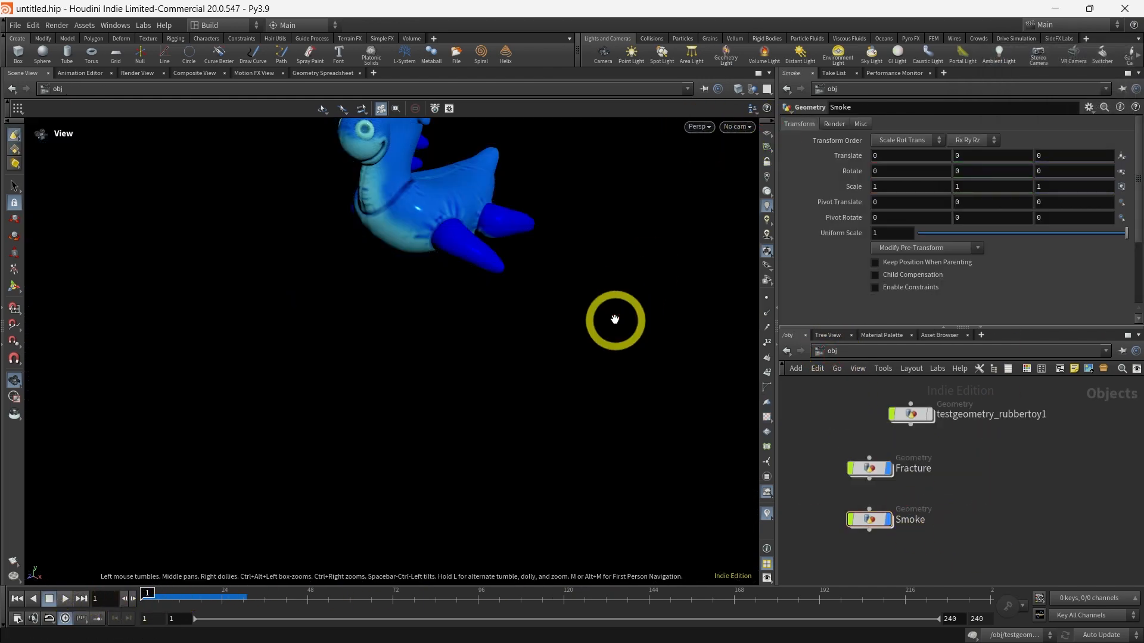
alt+drag(619, 310, 513, 398)
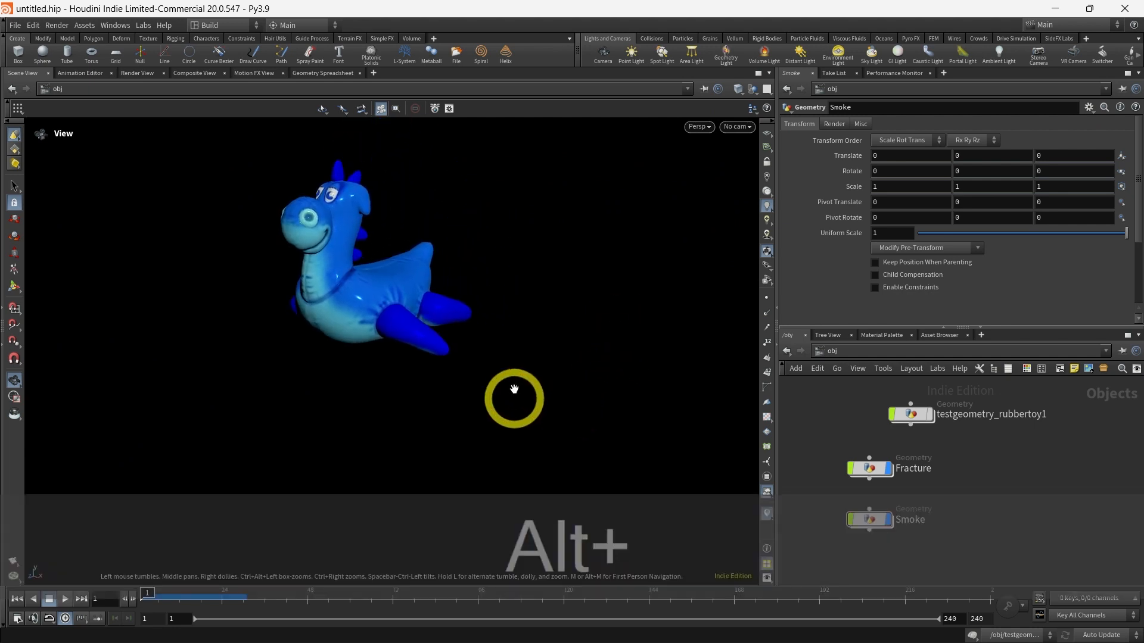
Step: Play the merged fracture and smoke from two view angles to about frame 47, rewinding to frame 1 each time
click(64, 599)
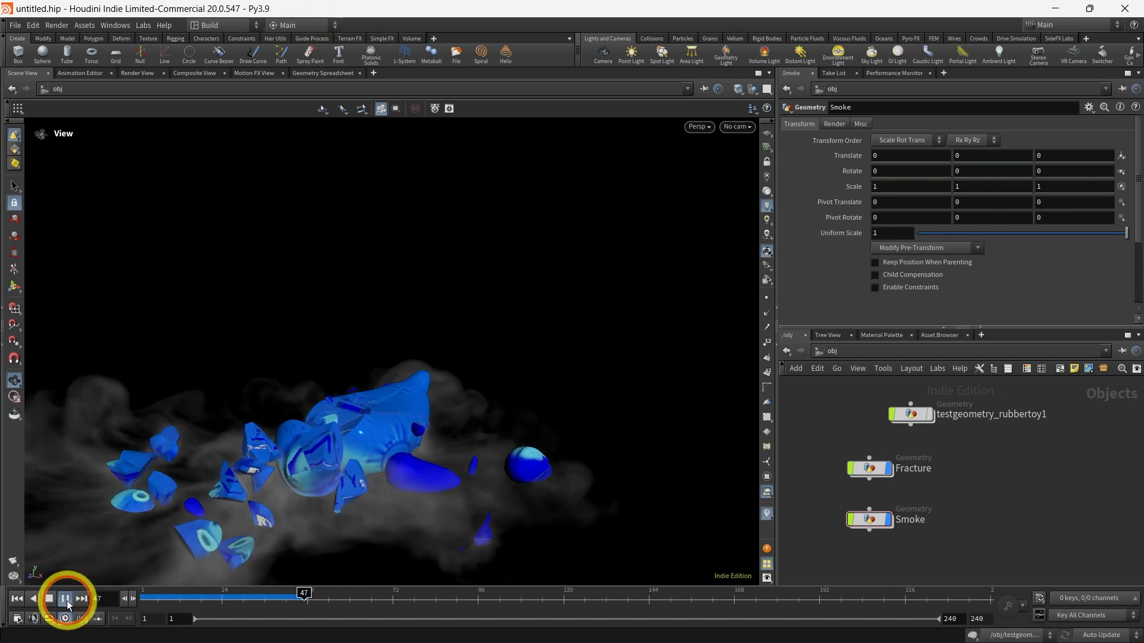
drag(304, 597, 142, 601)
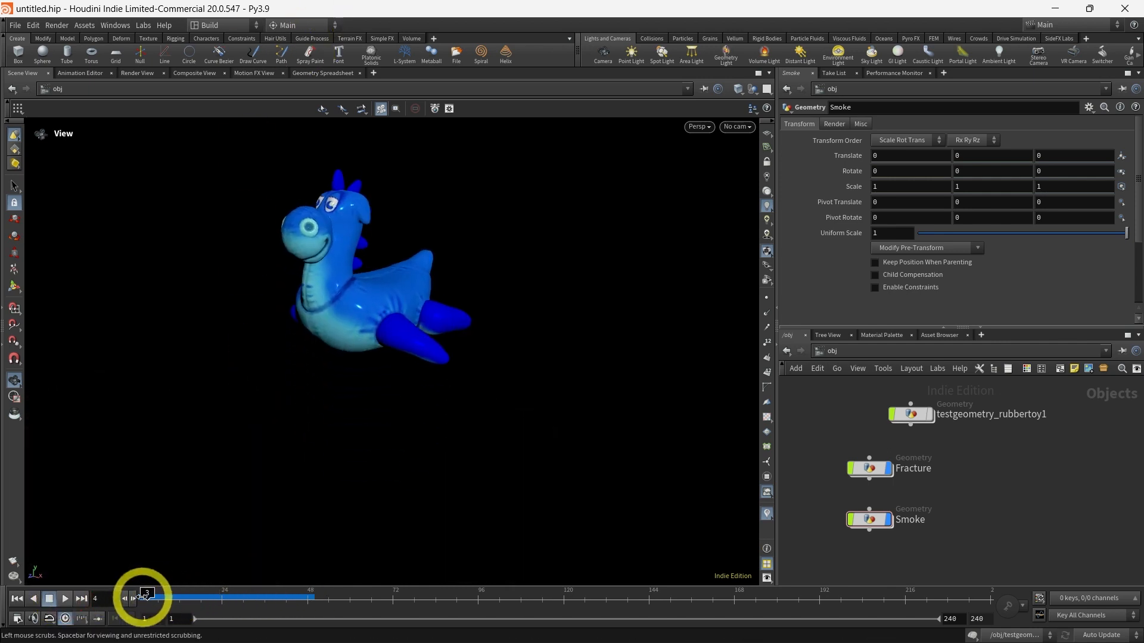
mouse_move(511, 401)
alt+mouse_down()
mouse_move(498, 360)
mouse_move(502, 383)
alt+mouse_up()
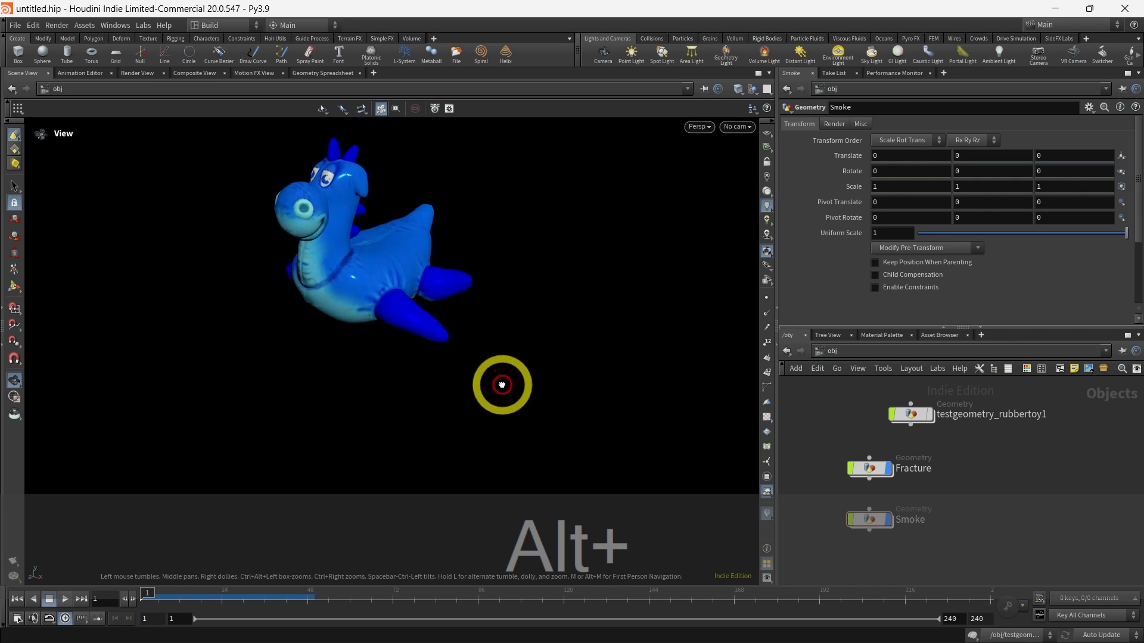
click(65, 600)
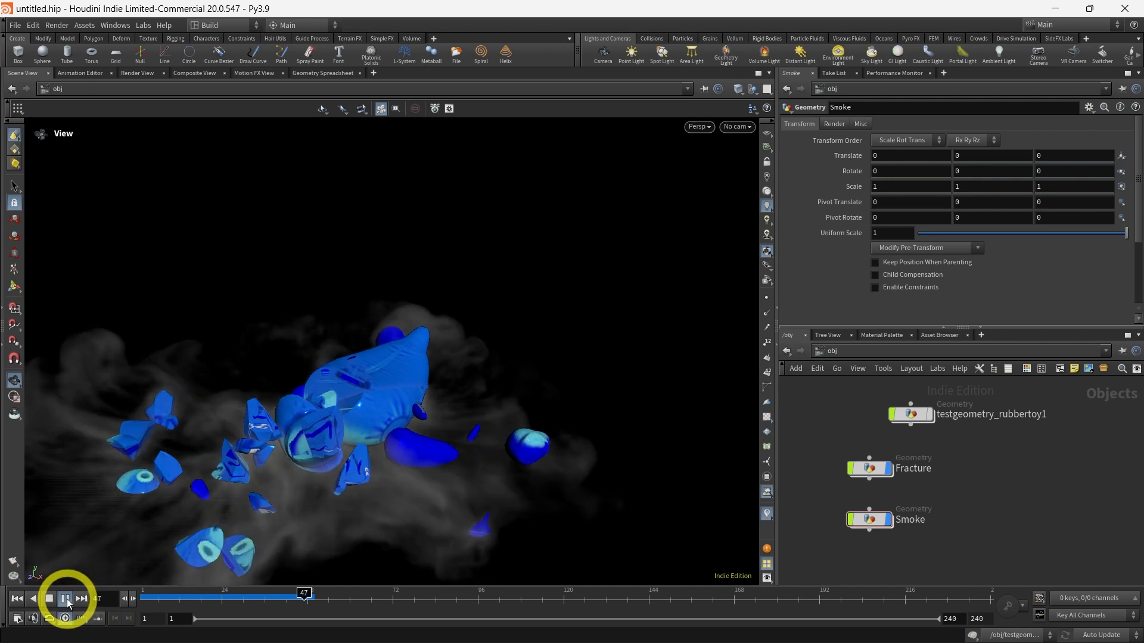
click(66, 599)
drag(194, 597, 135, 596)
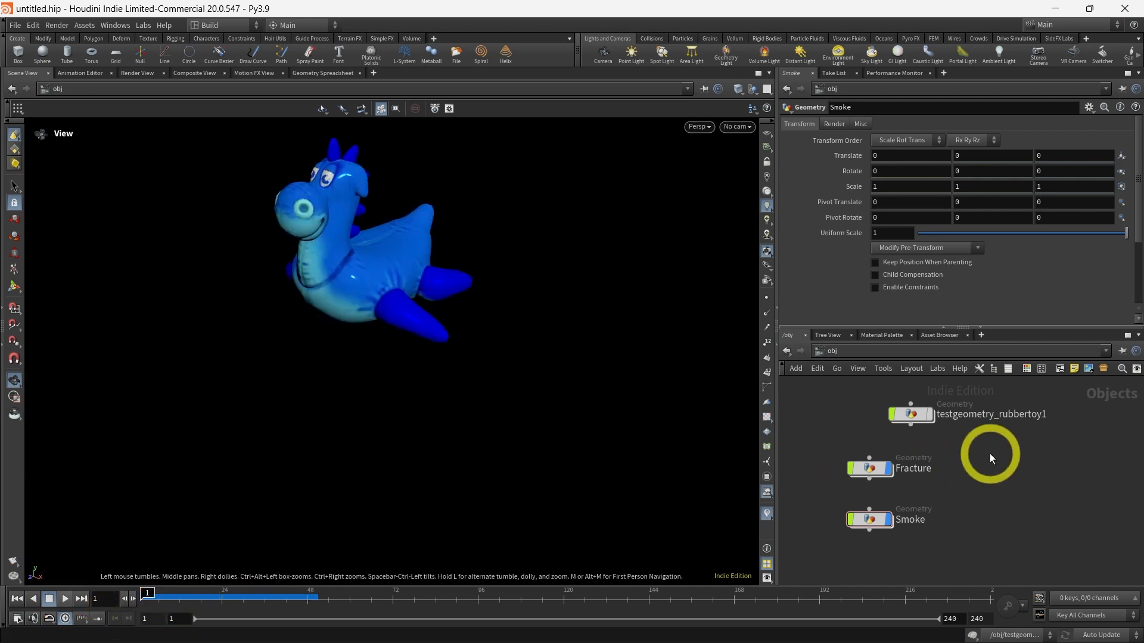
Step: Inside testgeometry_rubbertoy1, set the primary fracture Scatter Points of rbdmaterialfracture1 to 30
middle_drag(939, 426, 894, 577)
double_click(909, 459)
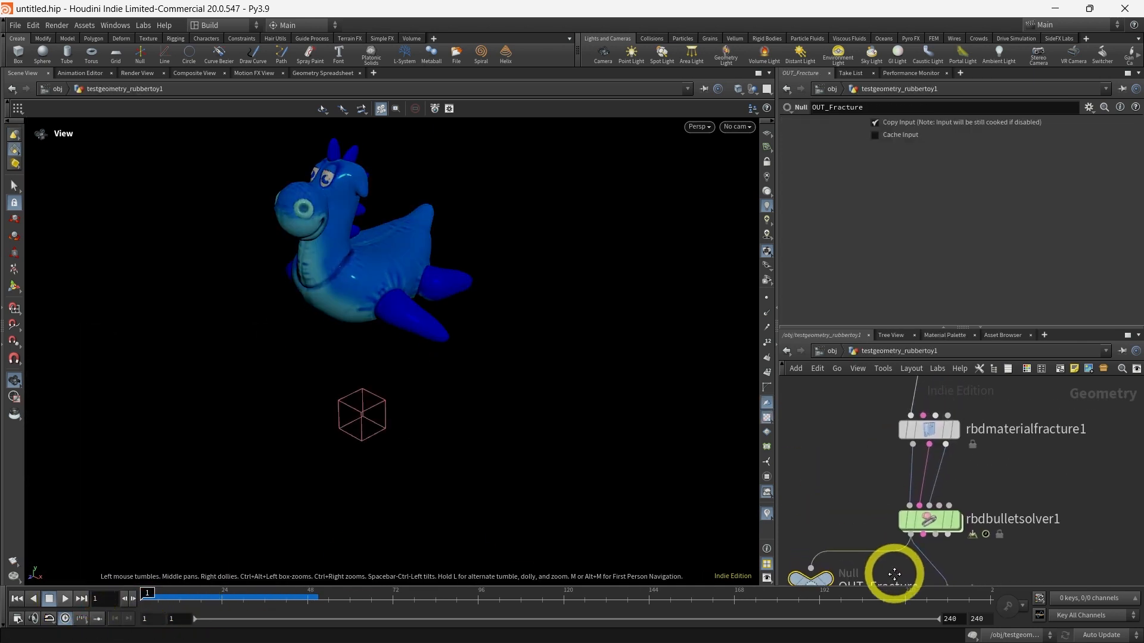
middle_drag(910, 459, 910, 502)
click(926, 476)
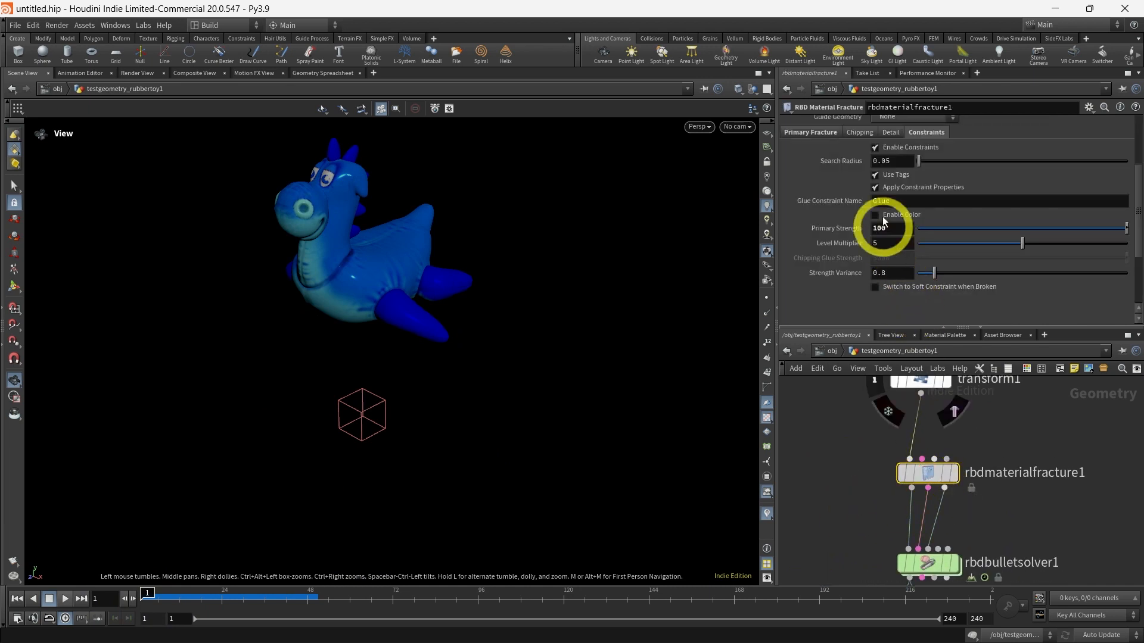
scroll(884, 221, up, 5)
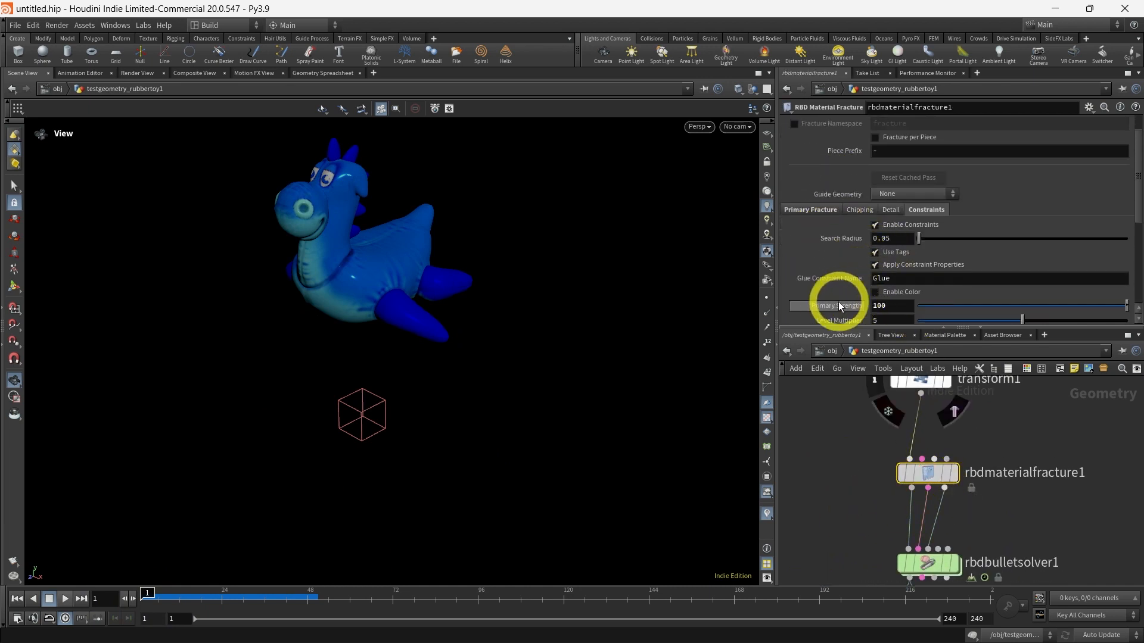
scroll(819, 295, up, 2)
click(811, 241)
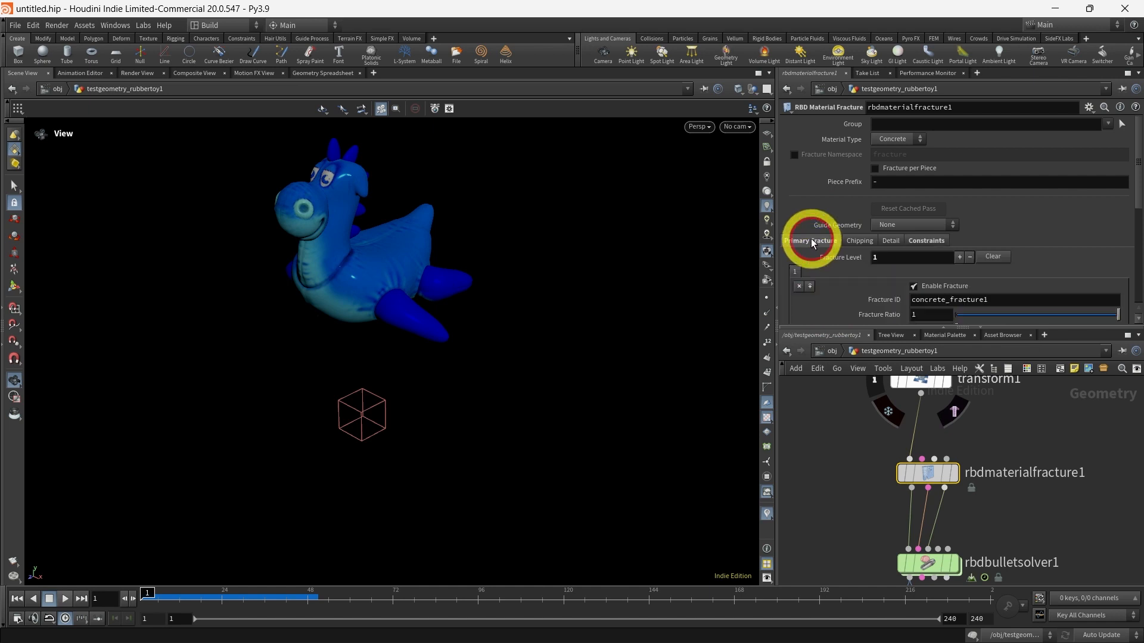
scroll(824, 294, down, 8)
double_click(927, 270)
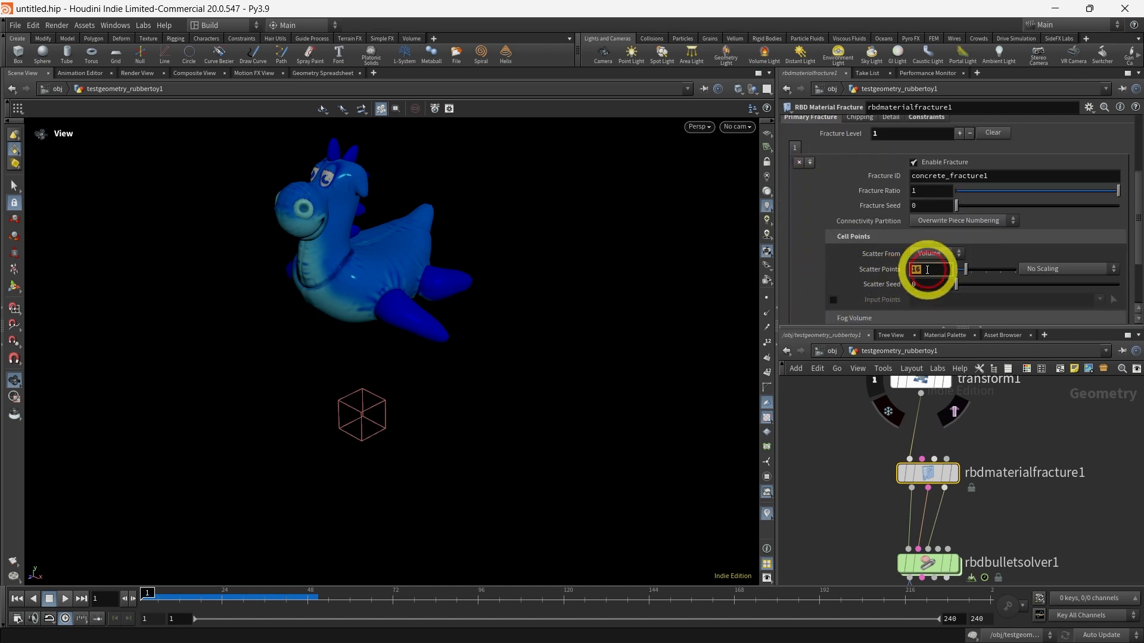
text(30)
key(Return)
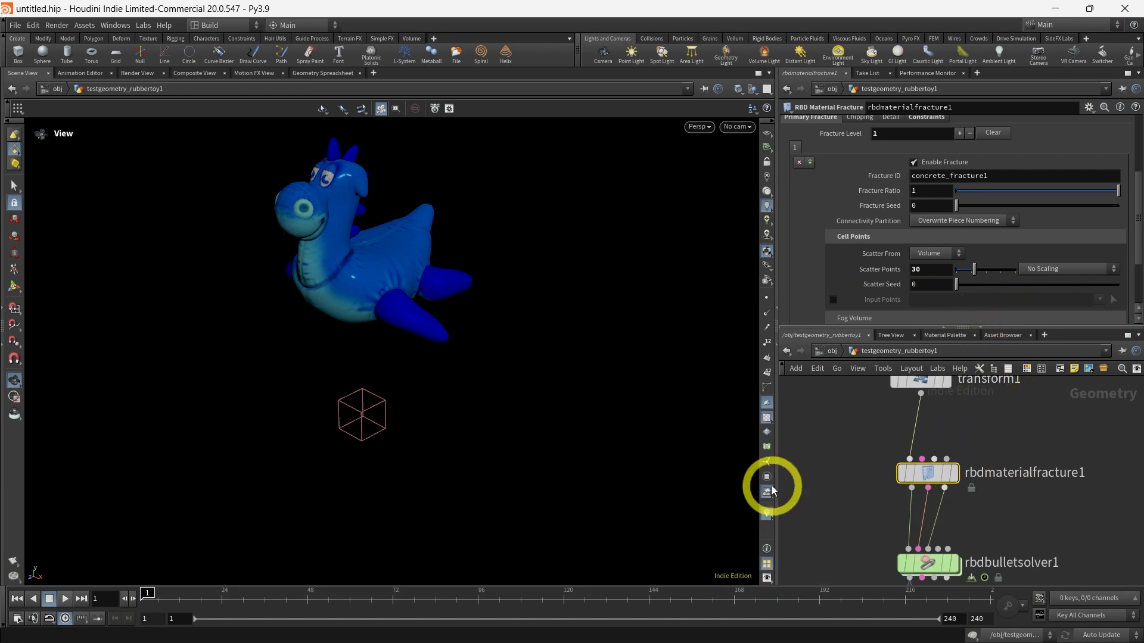
Step: Return to the obj level, play and scrub the refractured toy with its smoke to frame 44, and rewind to frame 1
click(831, 351)
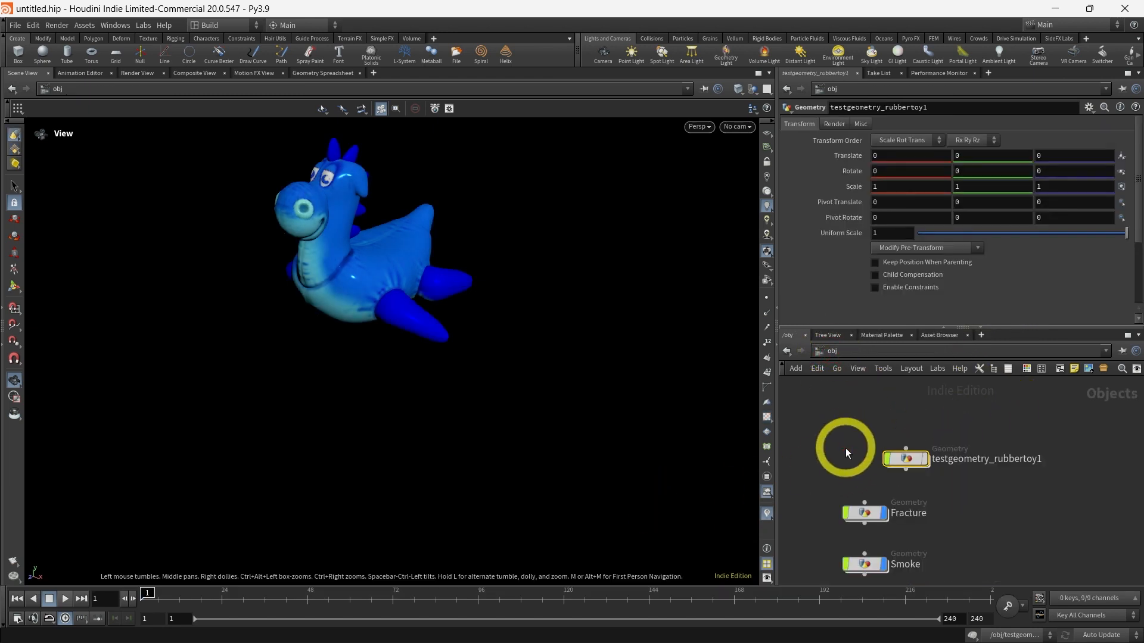
click(64, 599)
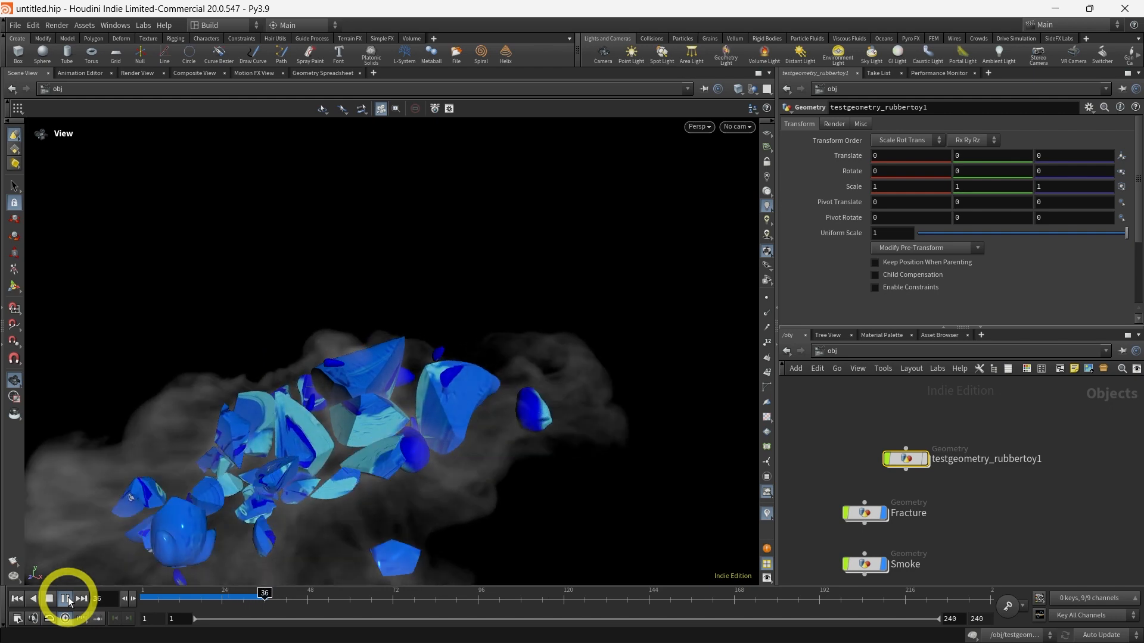
drag(240, 595, 142, 596)
click(67, 597)
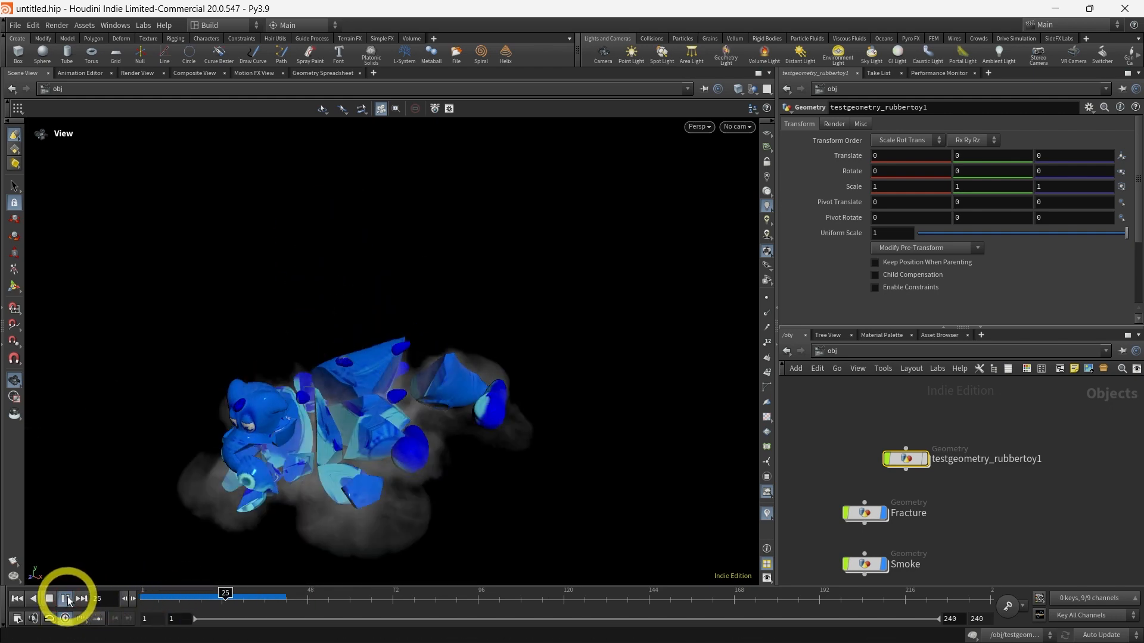
click(292, 595)
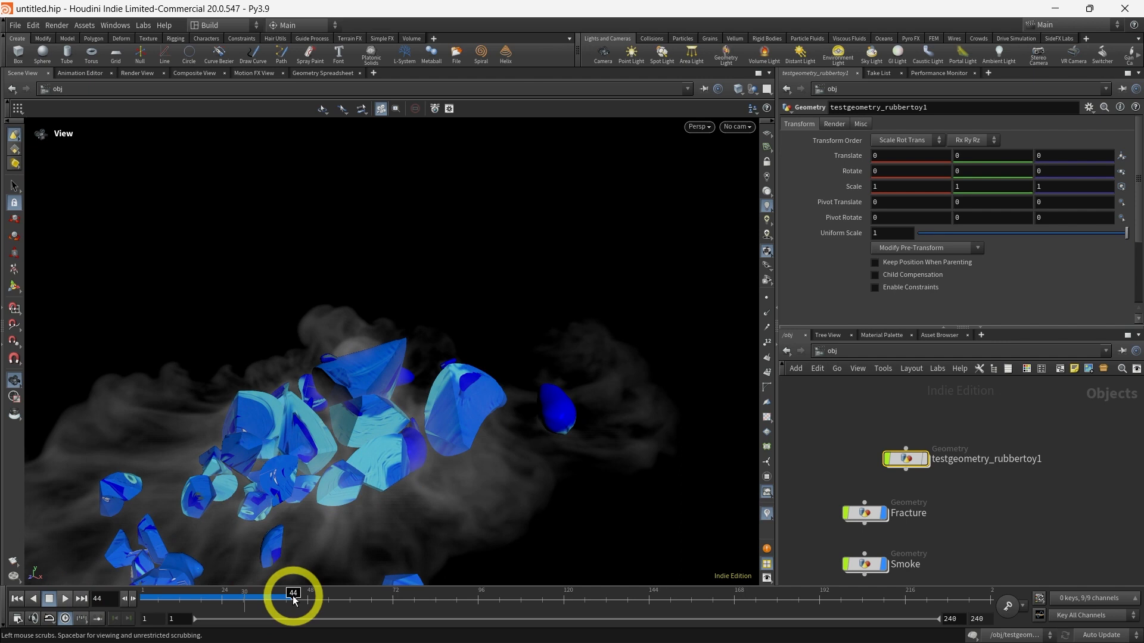
click(151, 594)
Step: Enable Disturbance in pyrosolver1's shape settings inside testgeometry_rubbertoy1, set it to 5, and play the simulation
double_click(908, 463)
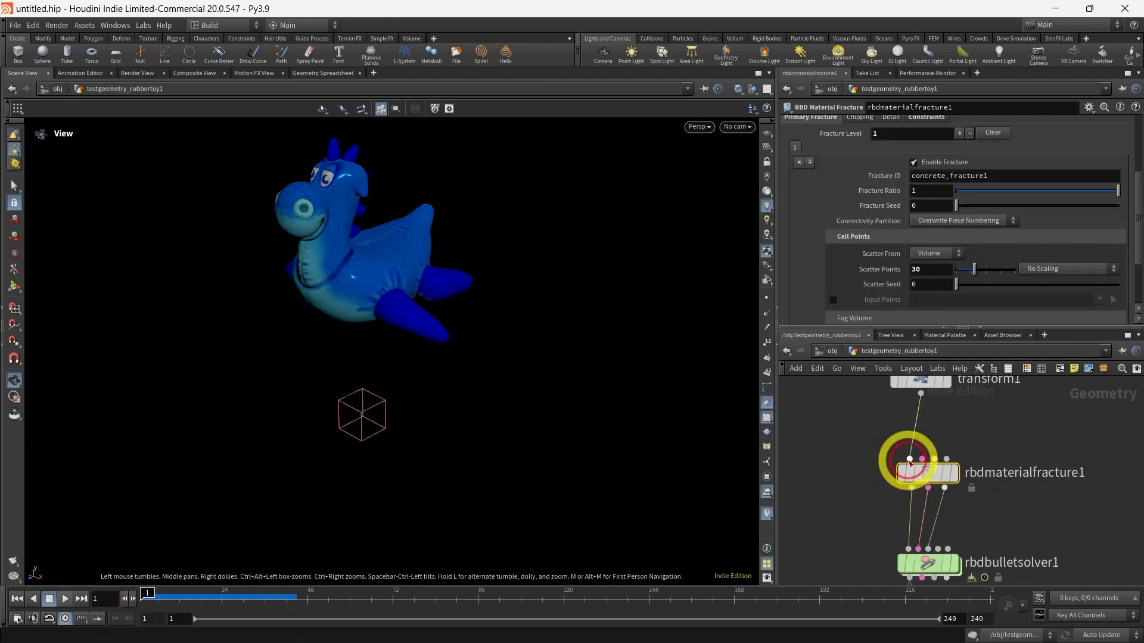
scroll(1011, 510, up, 2)
middle_drag(1011, 510, 996, 377)
scroll(1006, 483, down, 2)
mouse_move(1006, 483)
middle_down()
mouse_move(1002, 346)
mouse_move(983, 368)
middle_up()
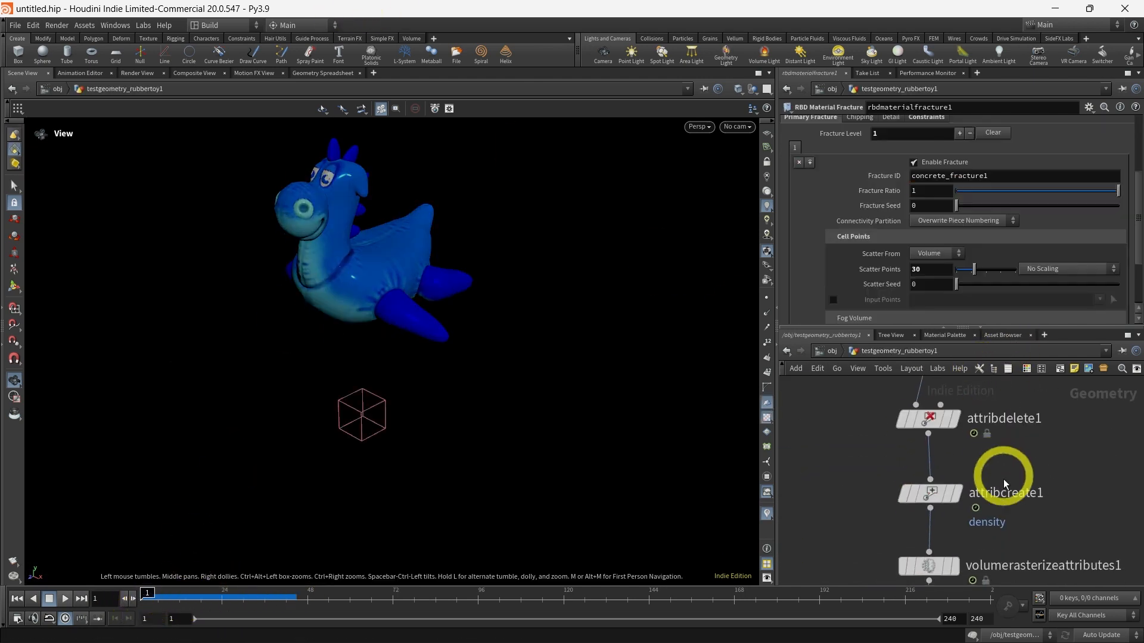
middle_drag(1007, 507, 1003, 384)
mouse_move(1042, 534)
middle_down()
mouse_move(1016, 430)
mouse_move(1027, 485)
middle_up()
click(922, 483)
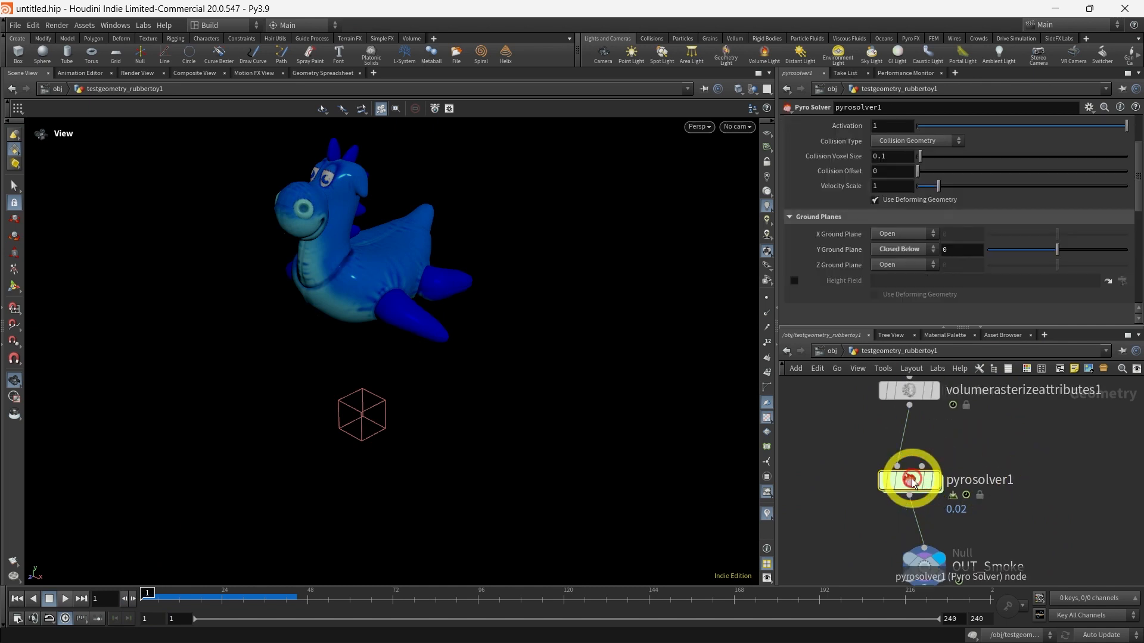
scroll(907, 253, up, 2)
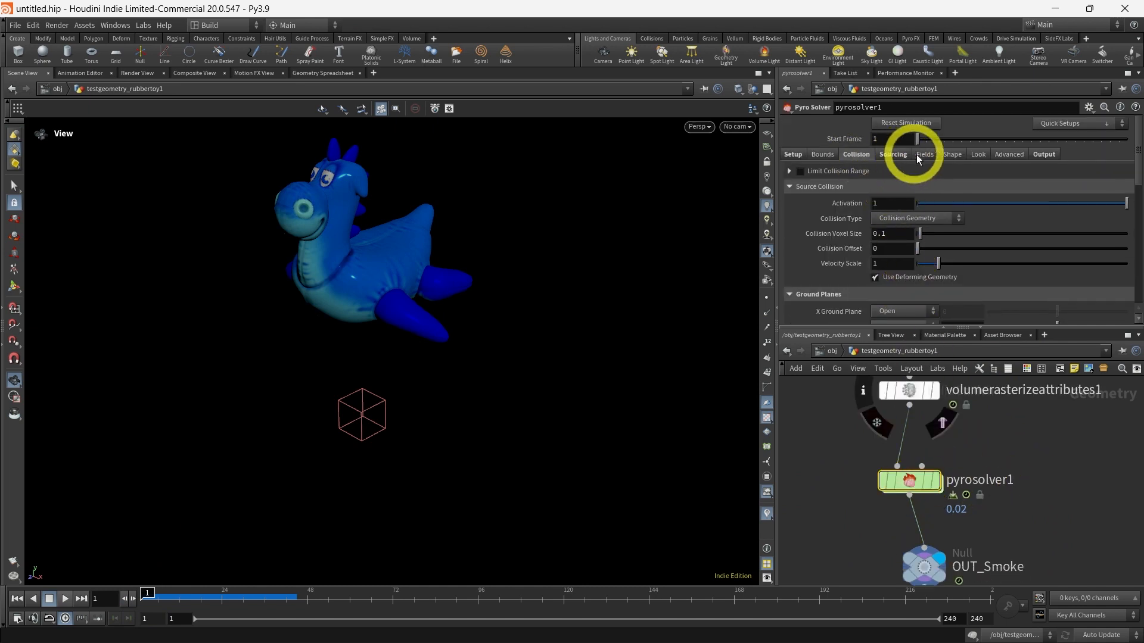
click(894, 154)
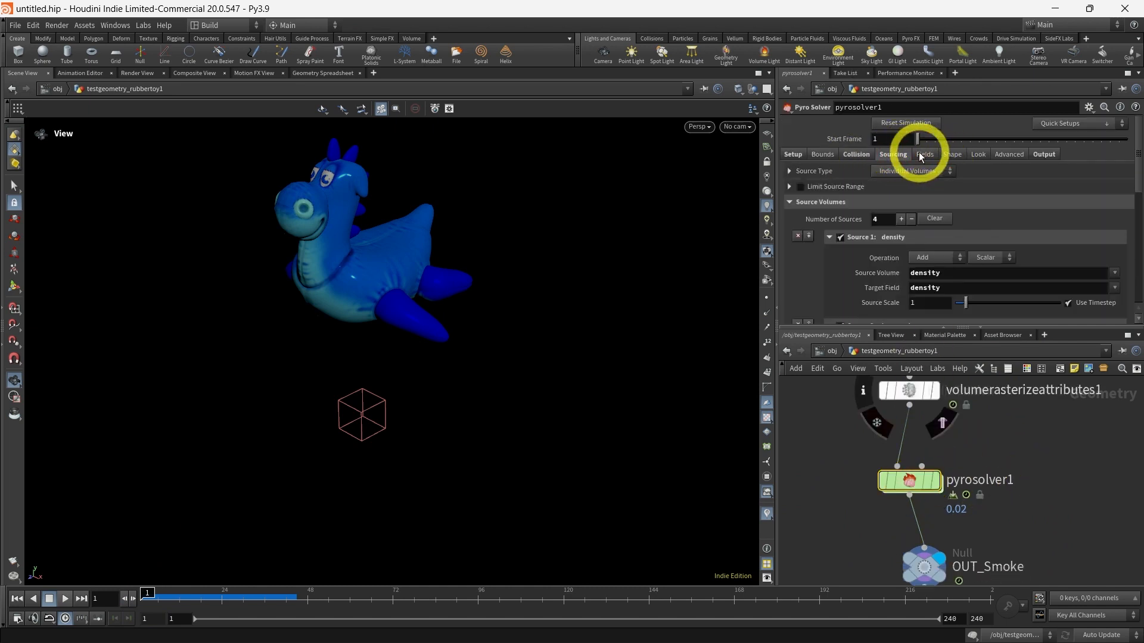
click(951, 155)
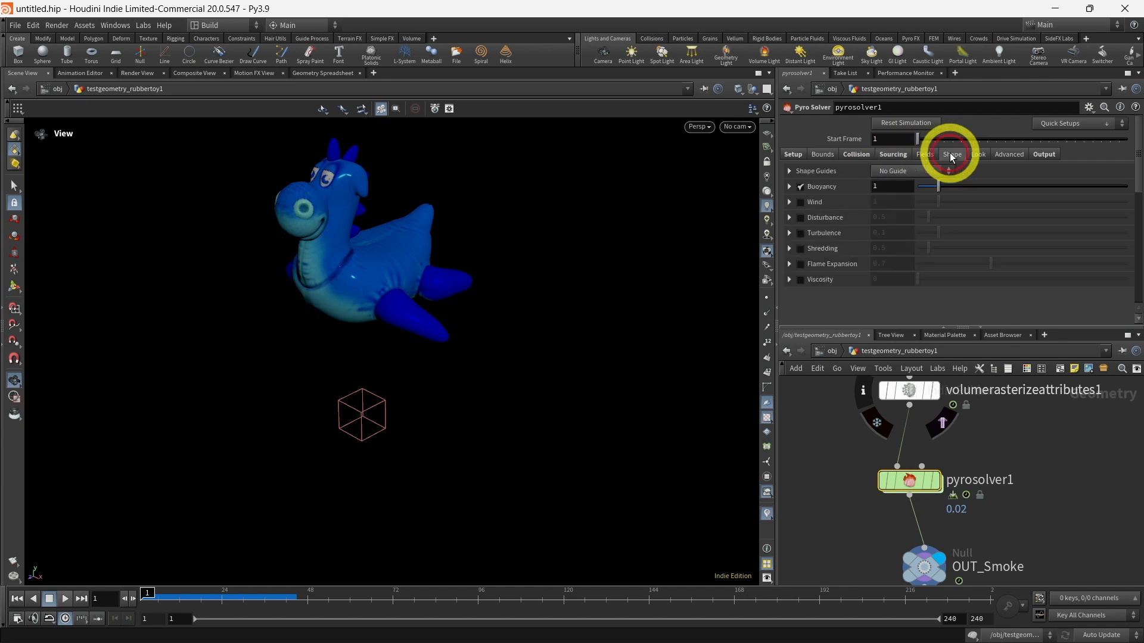
click(800, 217)
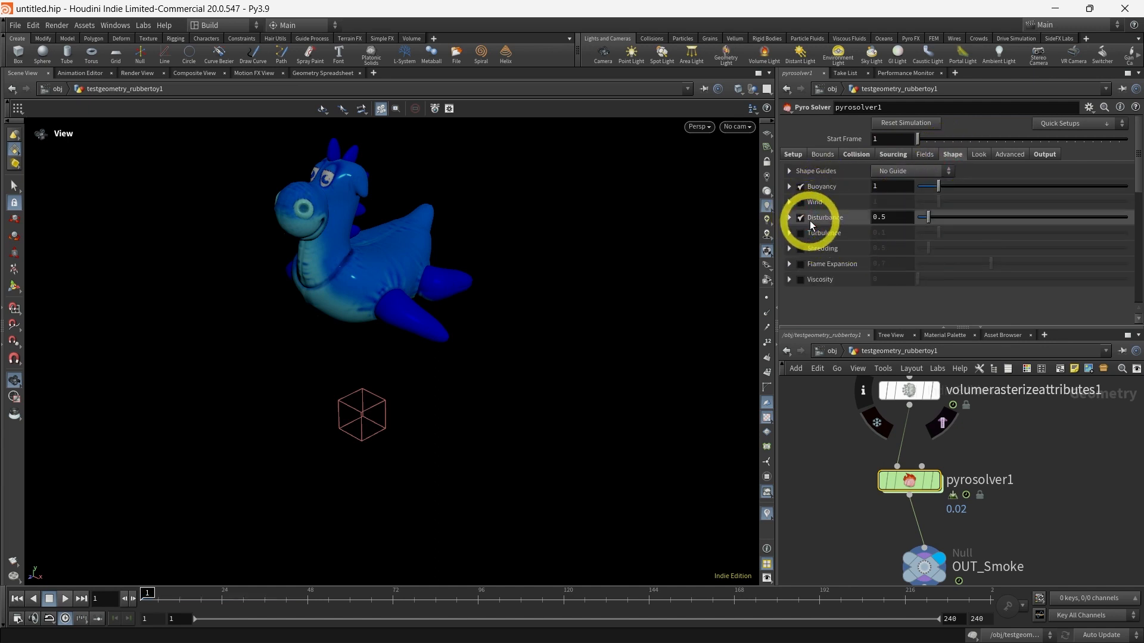
double_click(898, 218)
text(5)
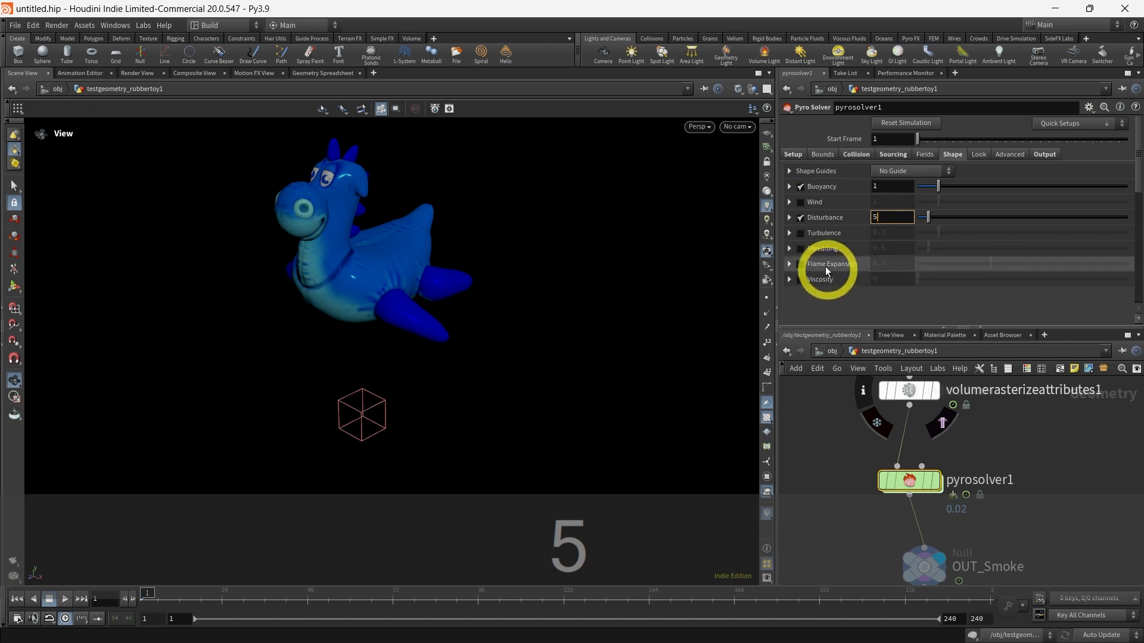
click(824, 431)
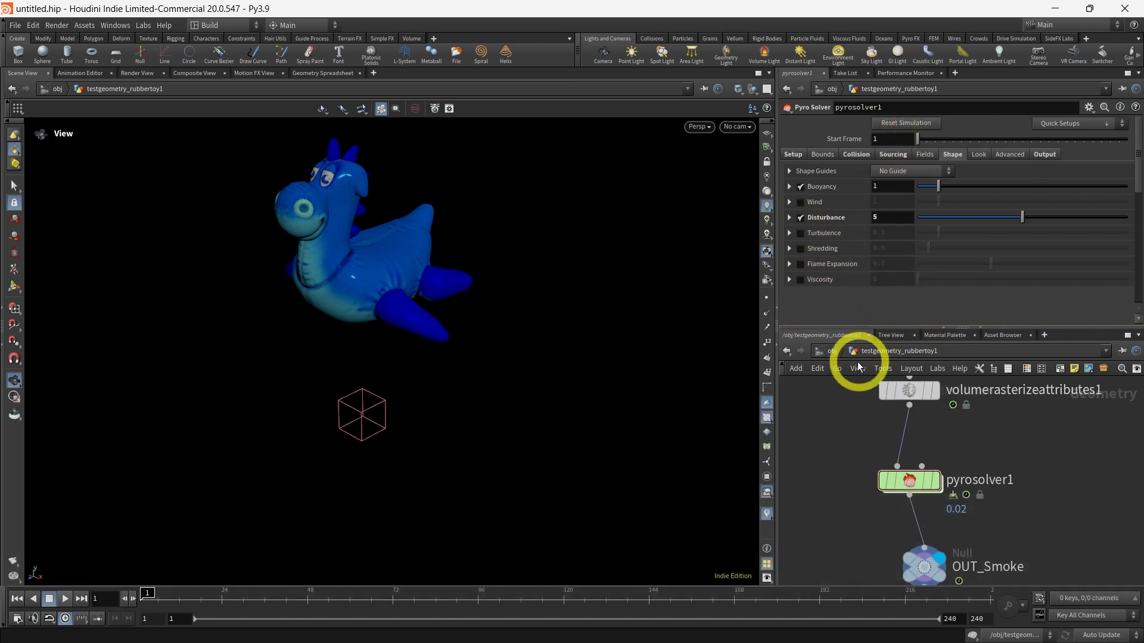
click(65, 598)
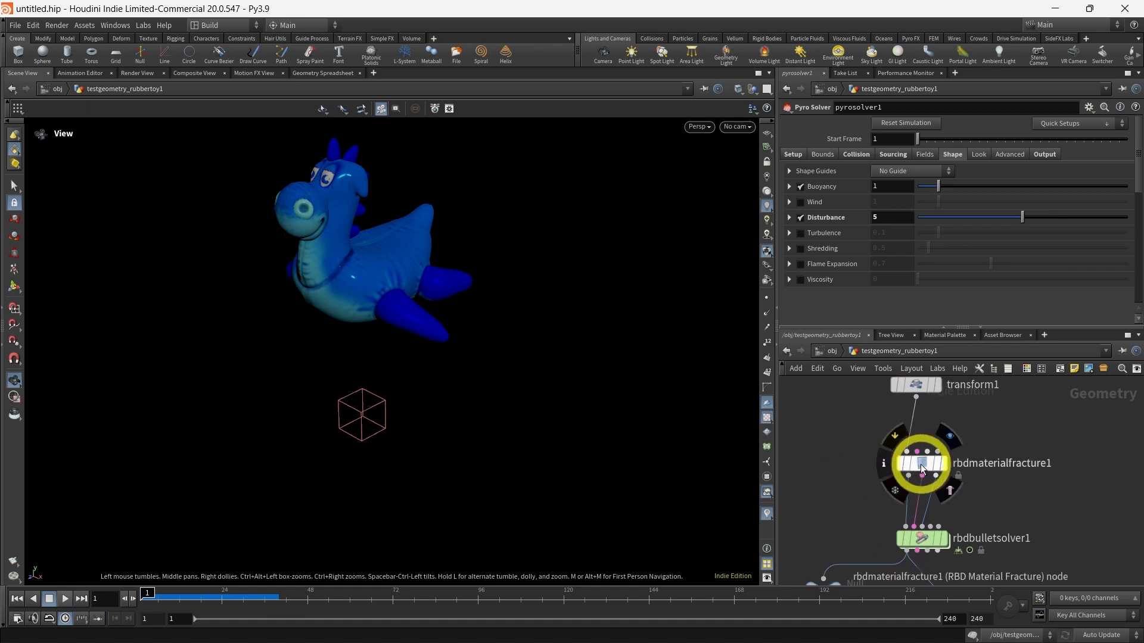
Step: Raise the primary fracture Scatter Points of rbdmaterialfracture1 to 300
click(920, 462)
click(926, 270)
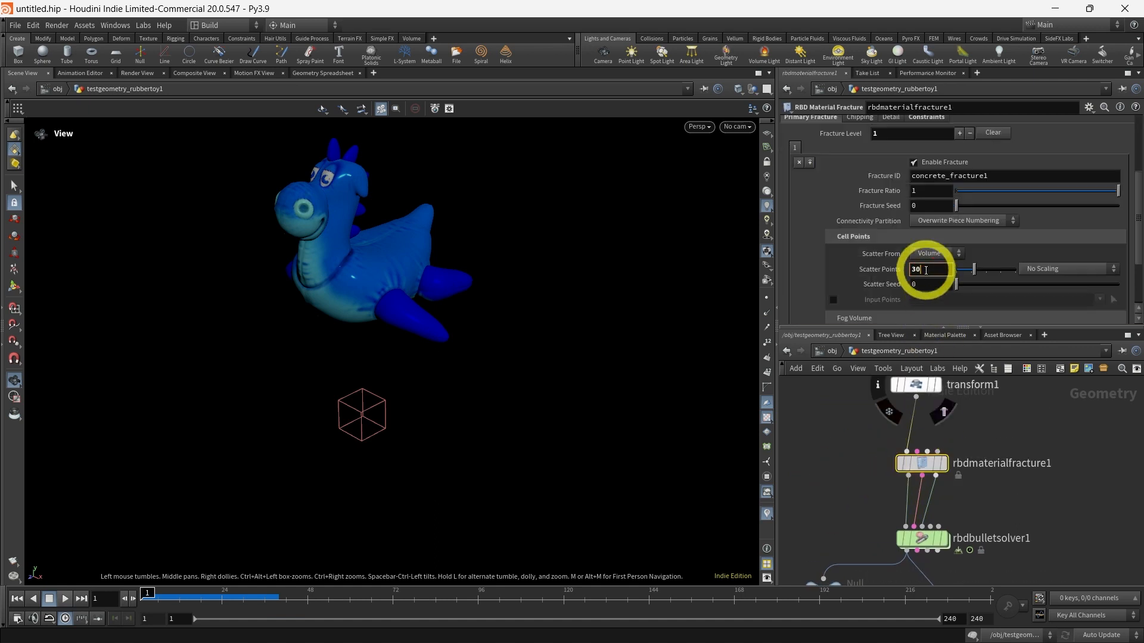
text(0)
click(1007, 471)
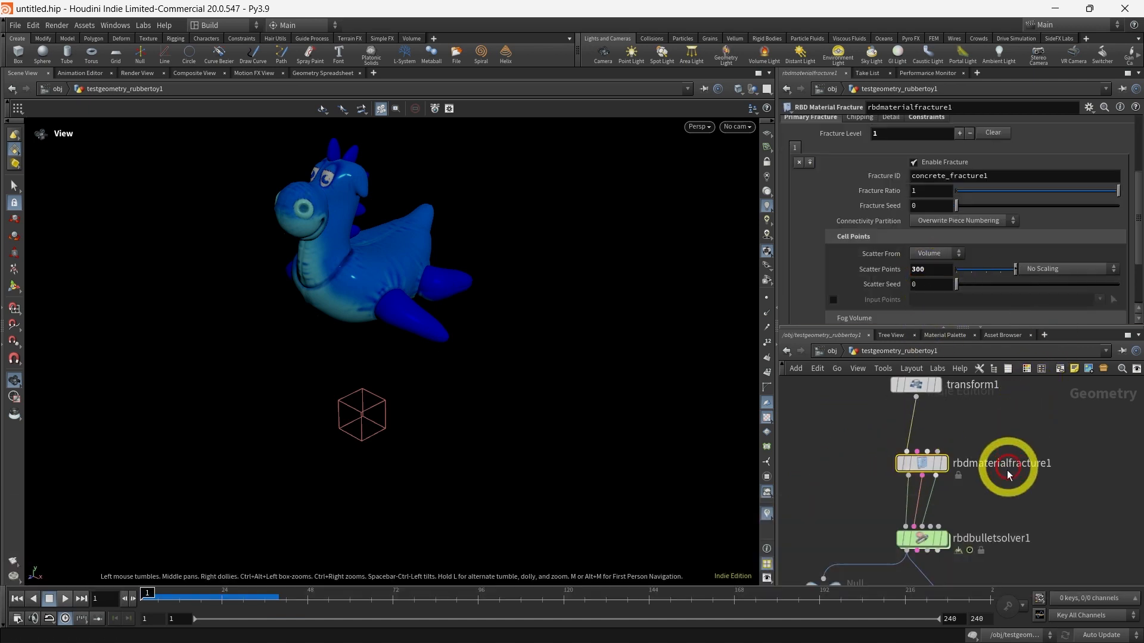
Step: Play the simulation of the 300-point fracture to frame 31 and rewind to frame 1
click(375, 528)
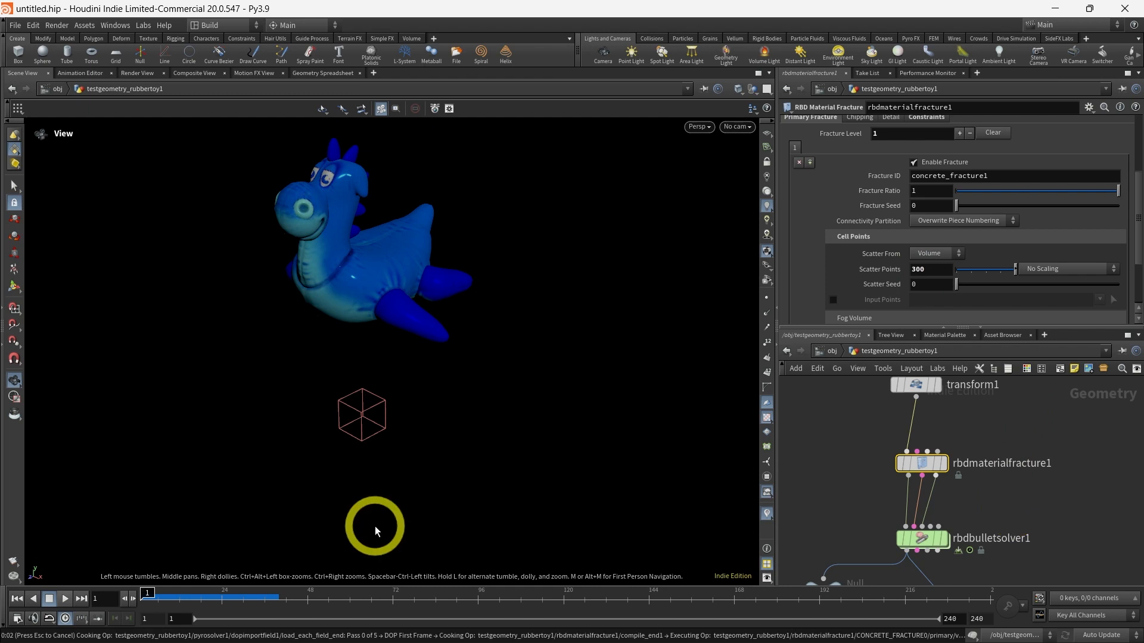
click(71, 598)
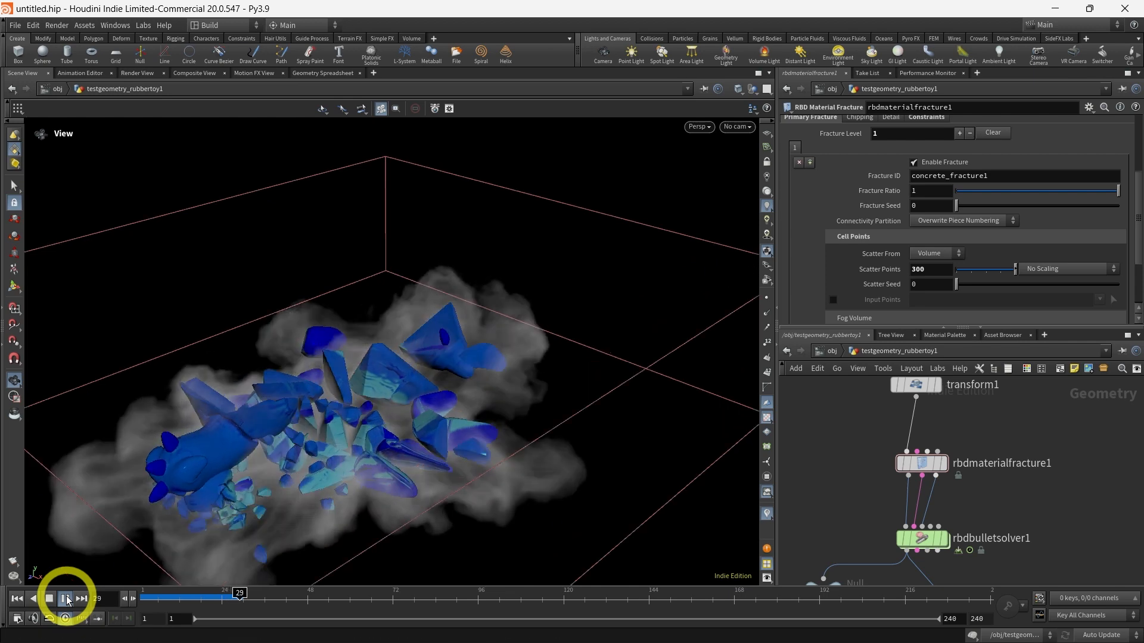
drag(192, 588, 143, 593)
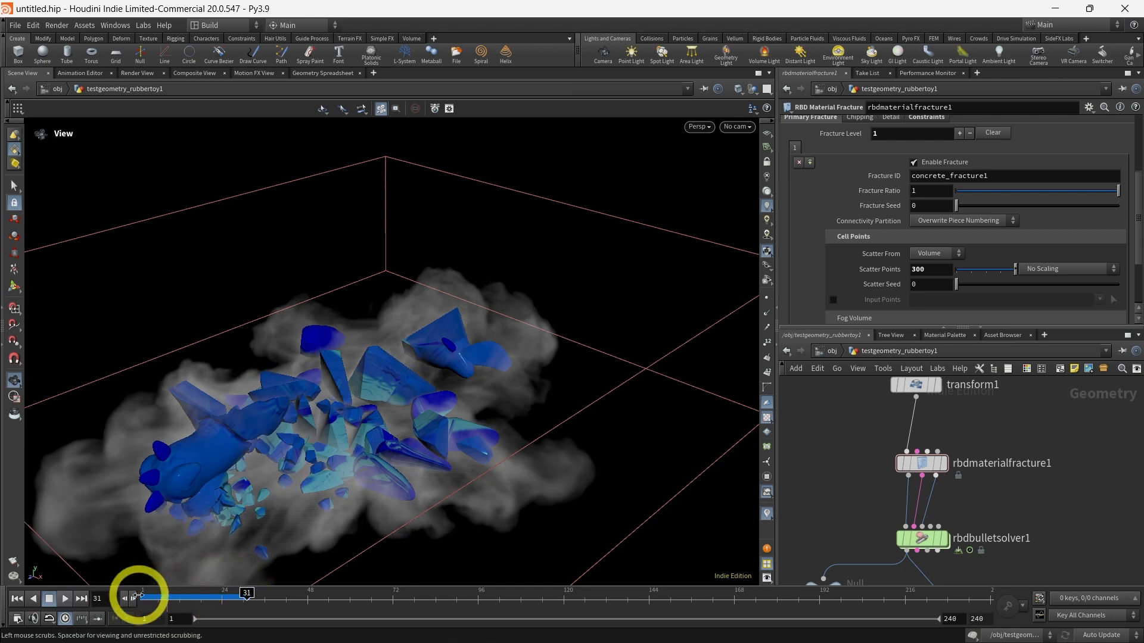
Step: Set the Scatter Seed of rbdmaterialfracture1 to 10 and switch the scene's update mode to Manual
text(10)
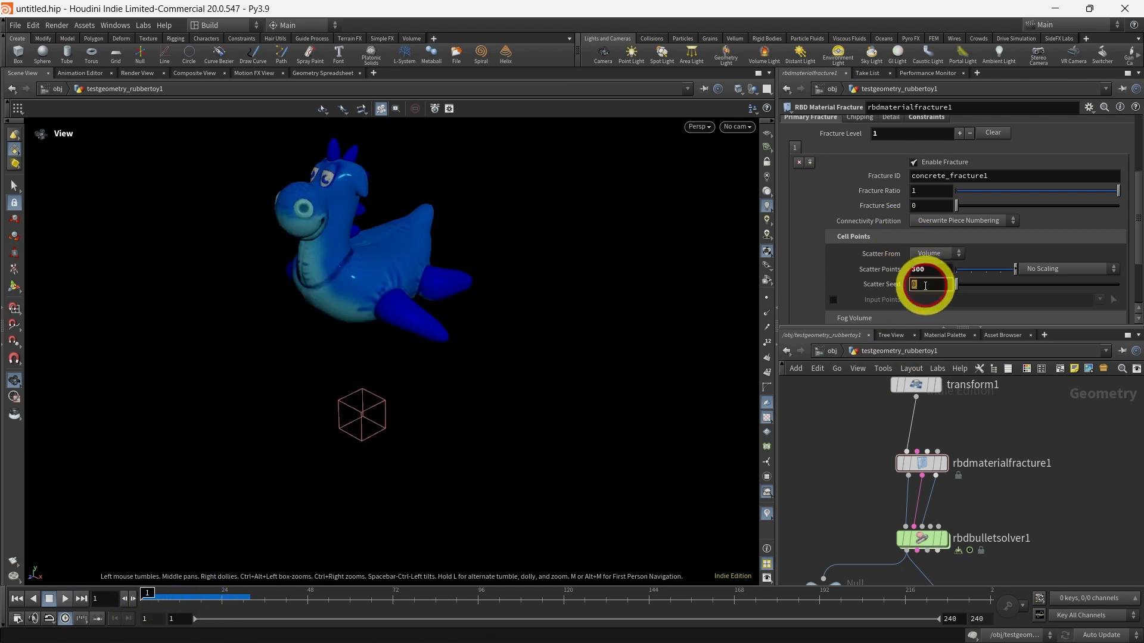
key(Return)
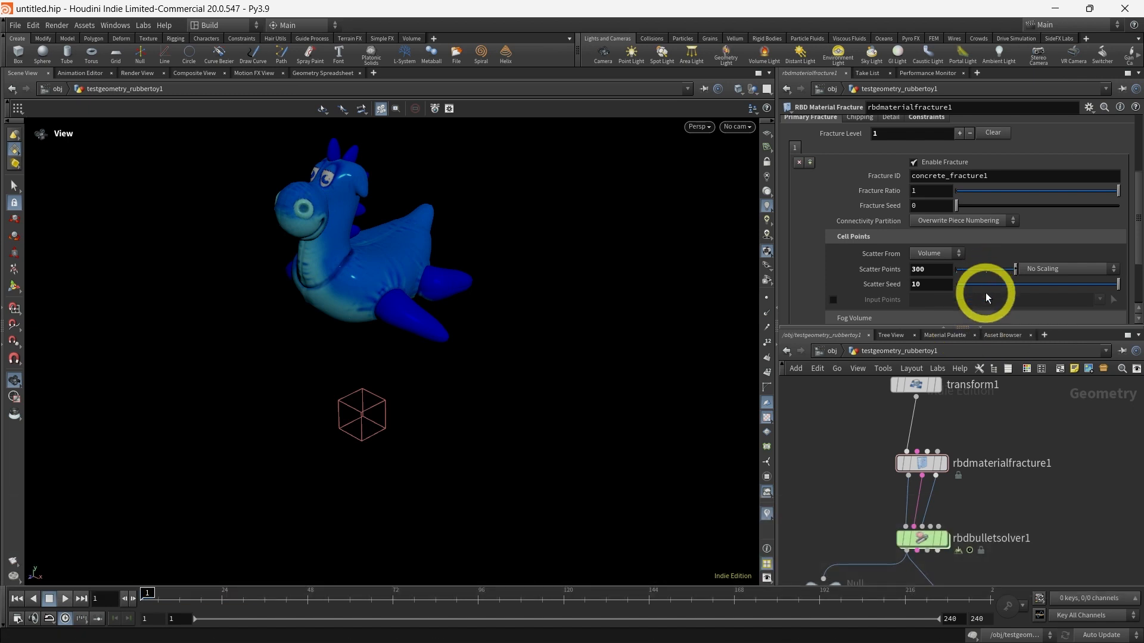
click(1122, 621)
click(1013, 619)
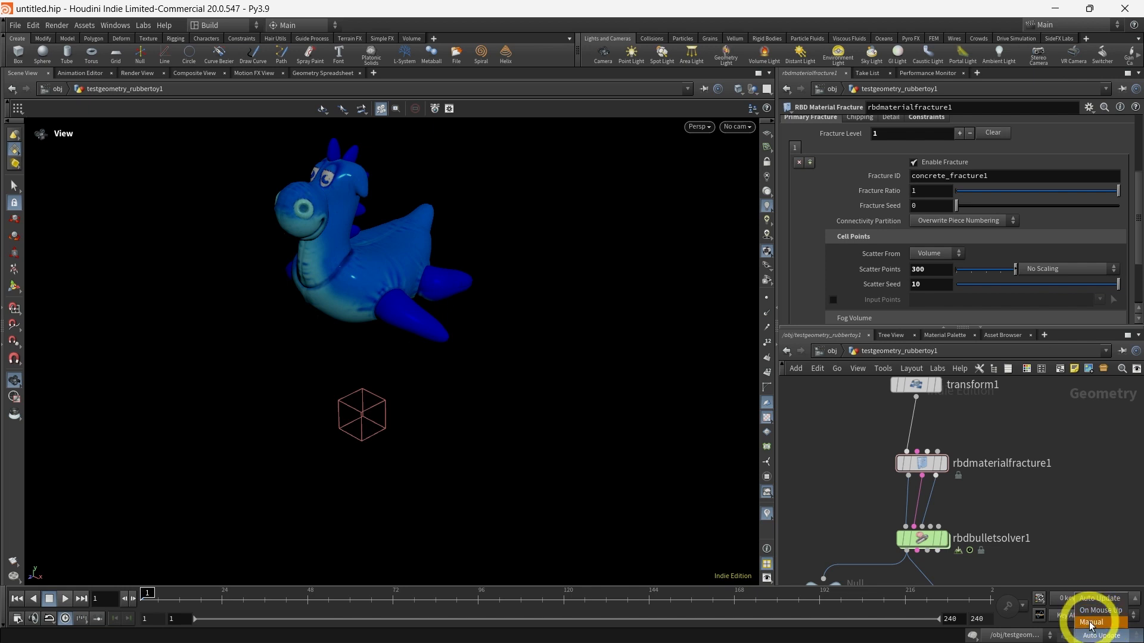
Step: Set the Fog Volume Noise Frequency of rbdmaterialfracture1 to 5, 3 and 8
scroll(965, 293, down, 3)
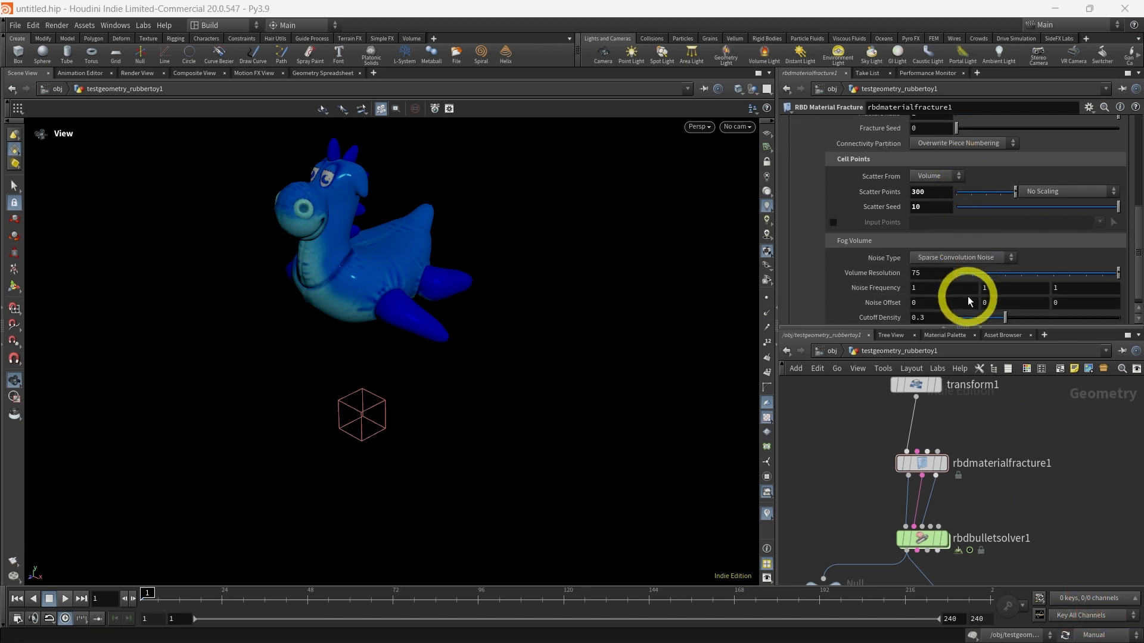
click(920, 284)
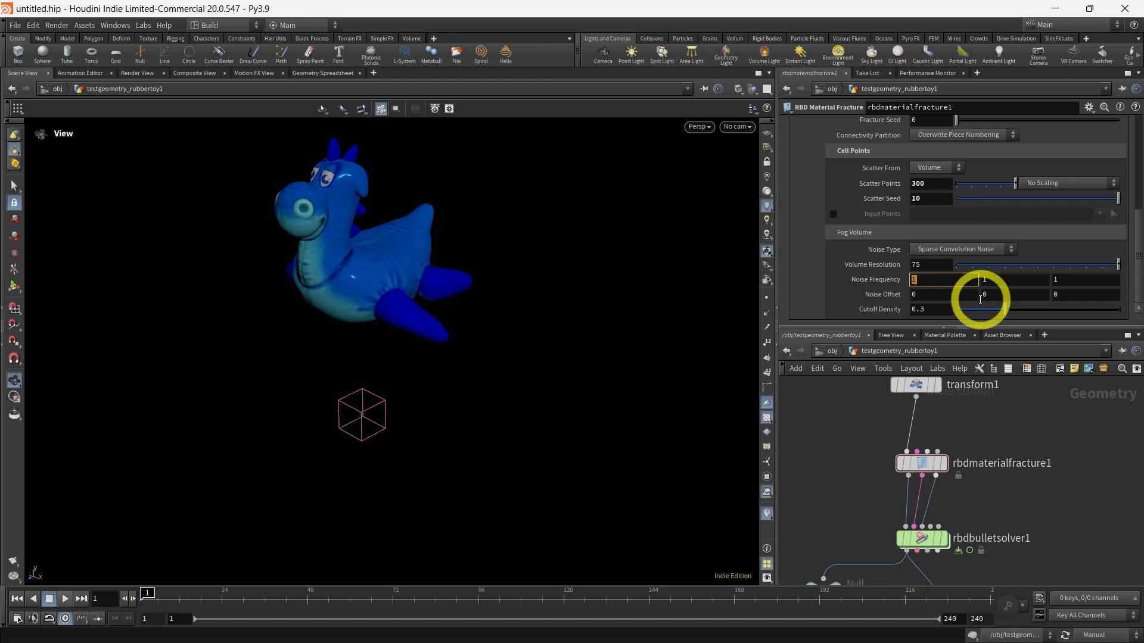
text(5)
click(1016, 280)
text(3)
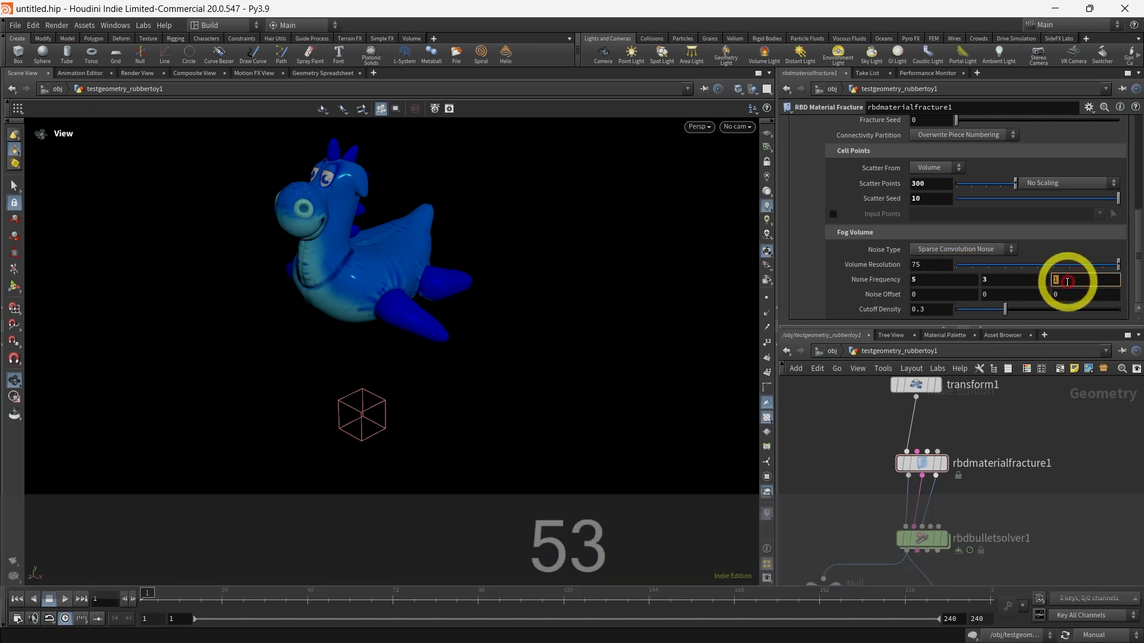
text(8)
key(Return)
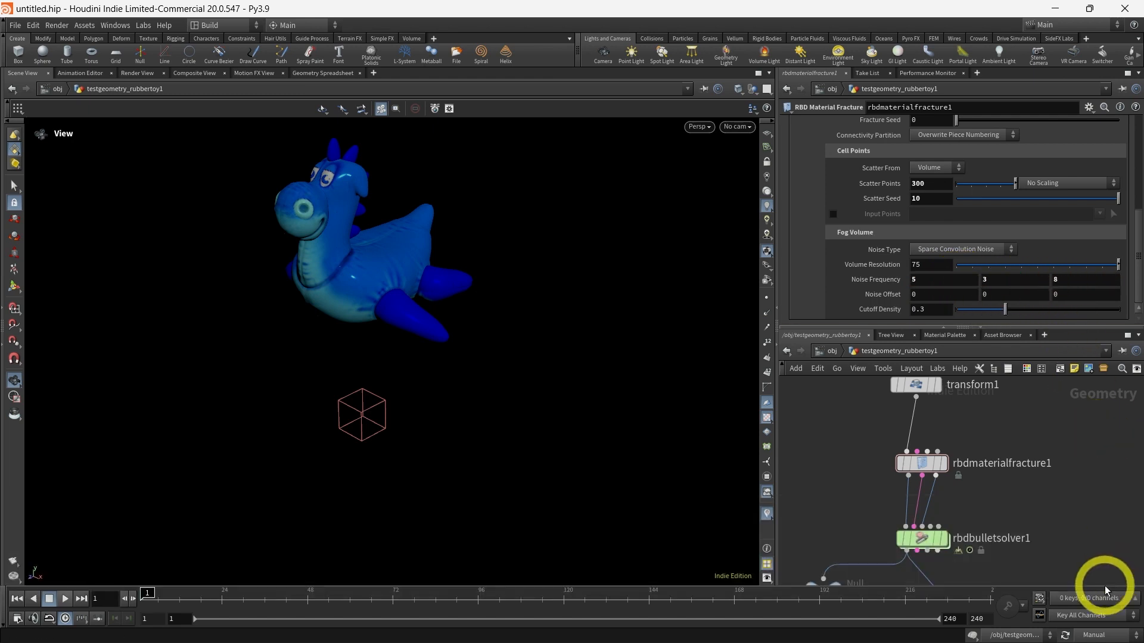
Step: Restore the Auto Update mode, play the refractured toy with its smoke to frame 31, and return to frame 4
click(1102, 615)
click(1079, 592)
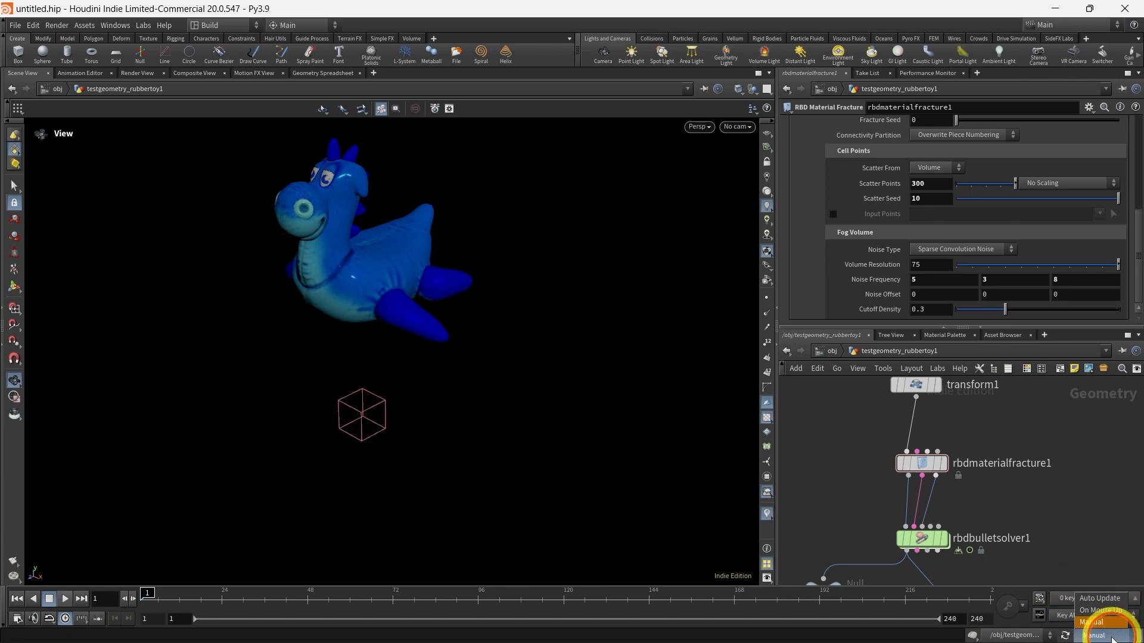
click(70, 599)
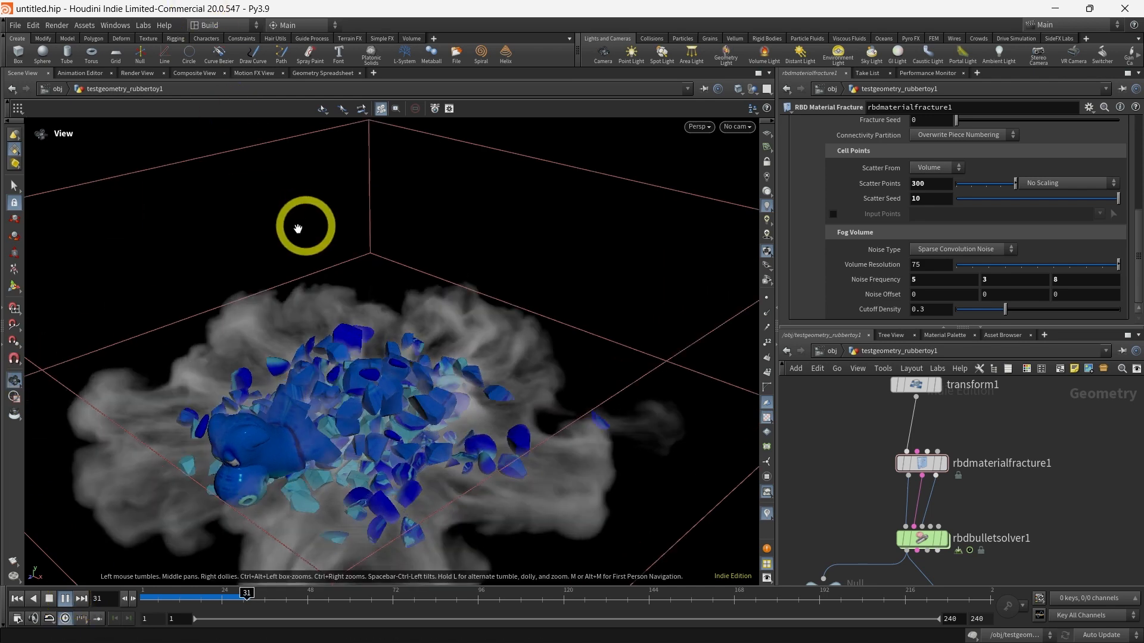
click(150, 599)
Step: Move OUT_Smoke down and insert a File Cache node between pyrosolver1 and OUT_Smoke
scroll(1003, 507, down, 2)
middle_drag(1004, 512, 989, 543)
mouse_move(904, 497)
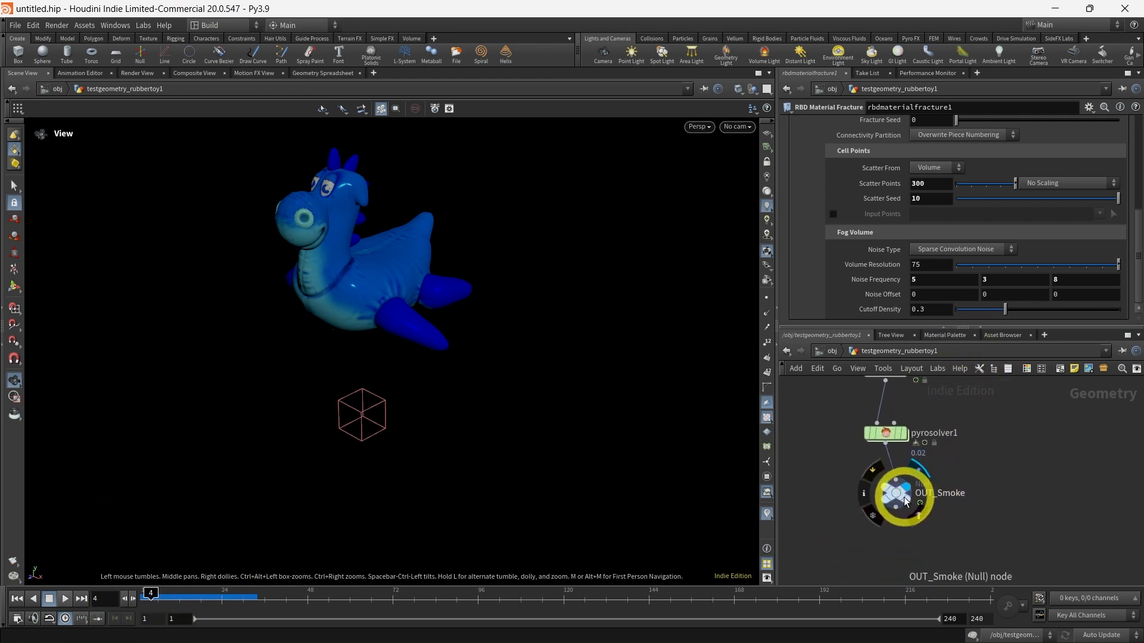
drag(905, 500, 907, 535)
key(Tab)
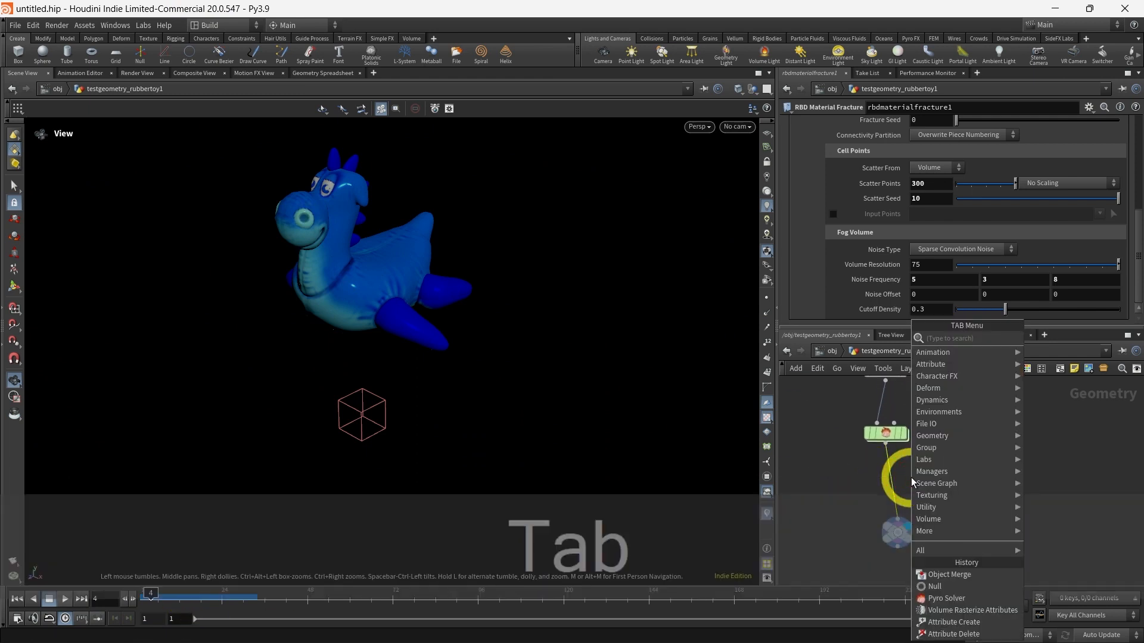
text(file)
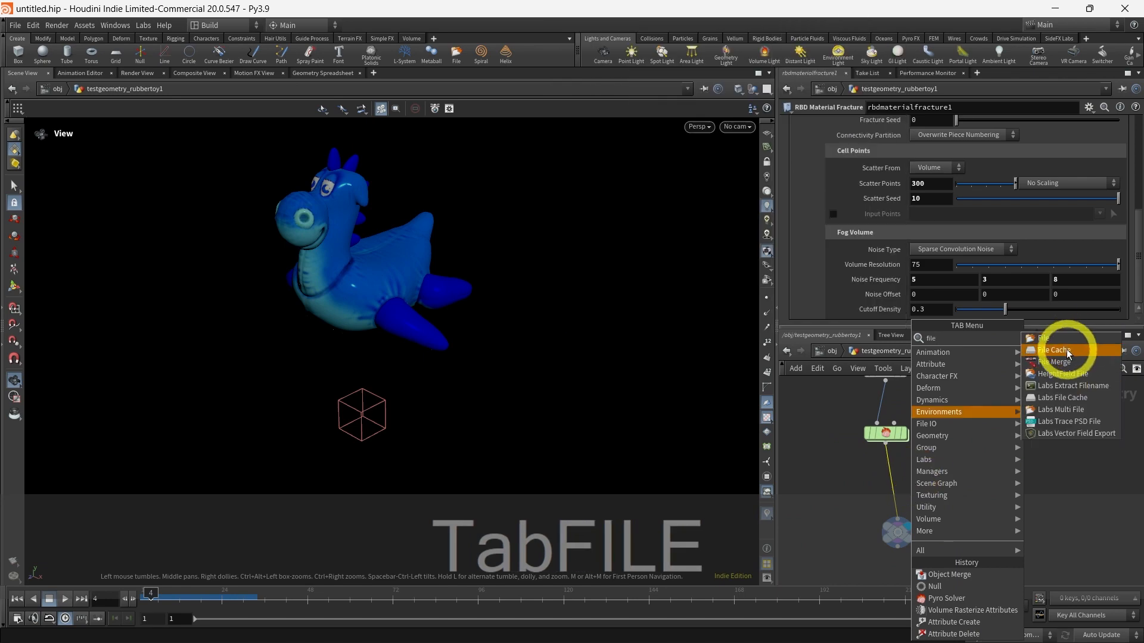
click(1067, 349)
click(896, 477)
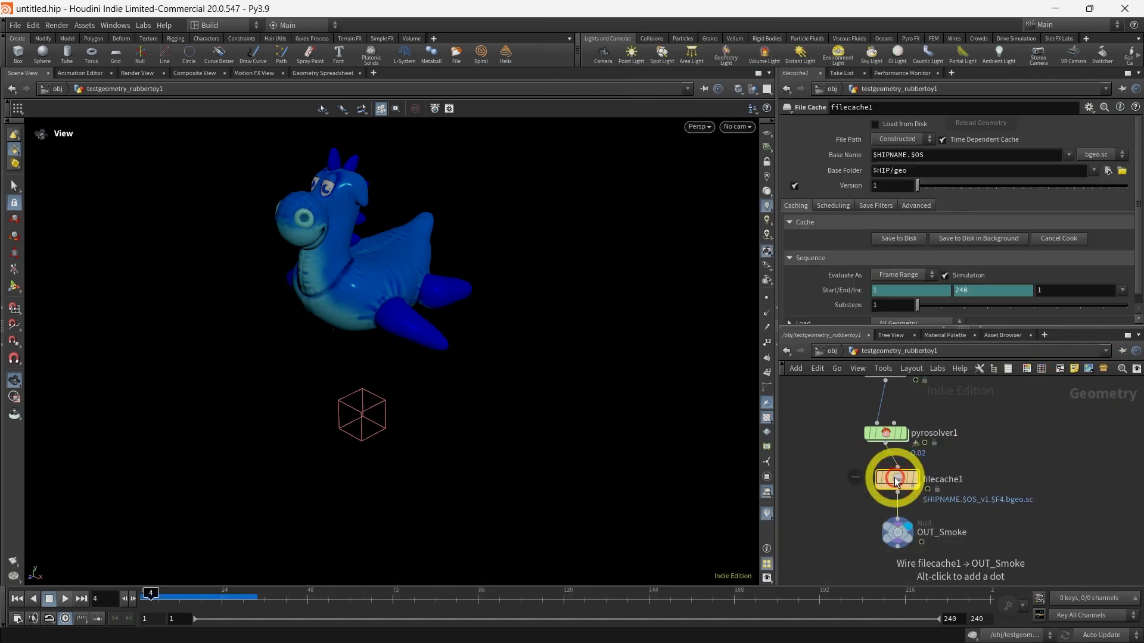
Step: Enable Load from Disk on filecache1 and set its Base Folder to E:/Houdini Cache/
click(875, 124)
click(1109, 171)
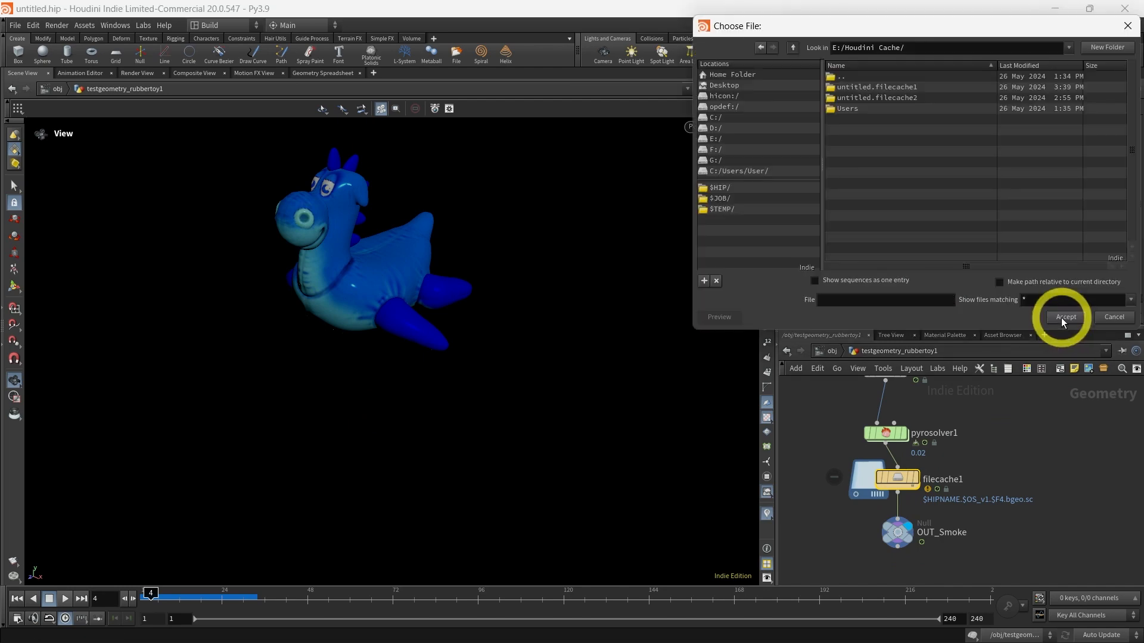
click(1062, 319)
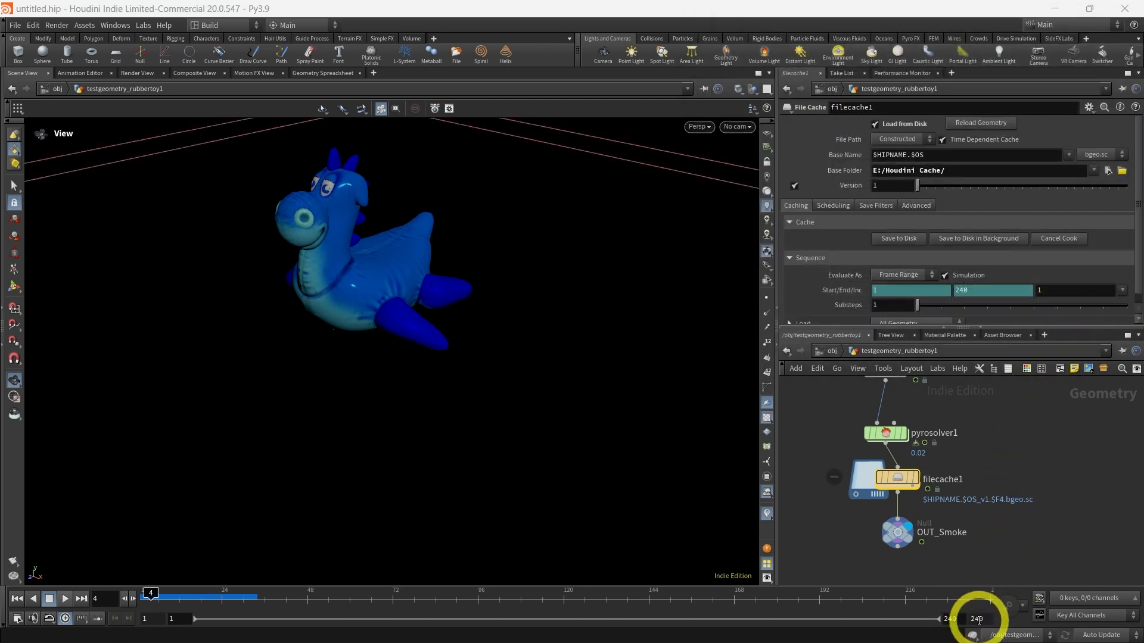
Step: Shorten the timeline to end at frame 120 and save the smoke cache of filecache1 to disk
text(120)
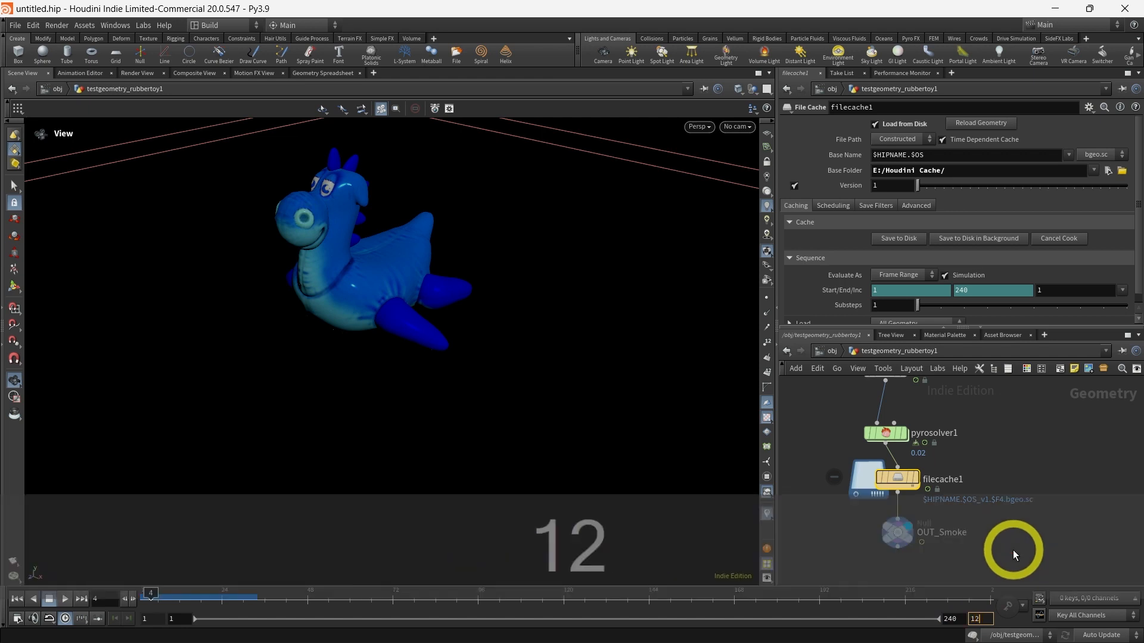
key(Return)
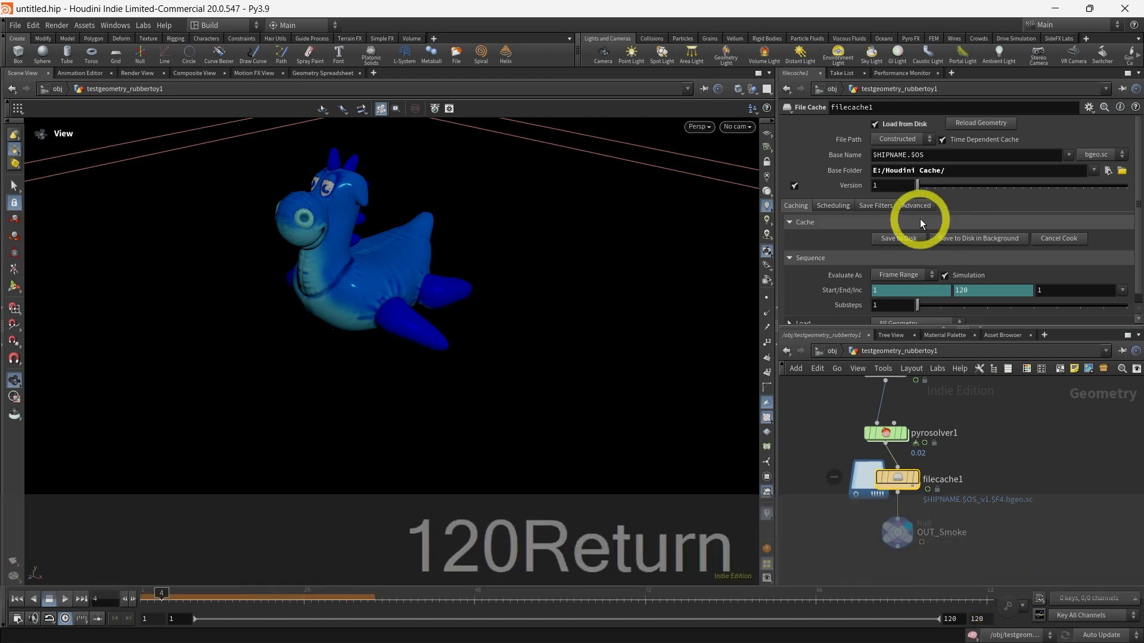
scroll(912, 217, down, 1)
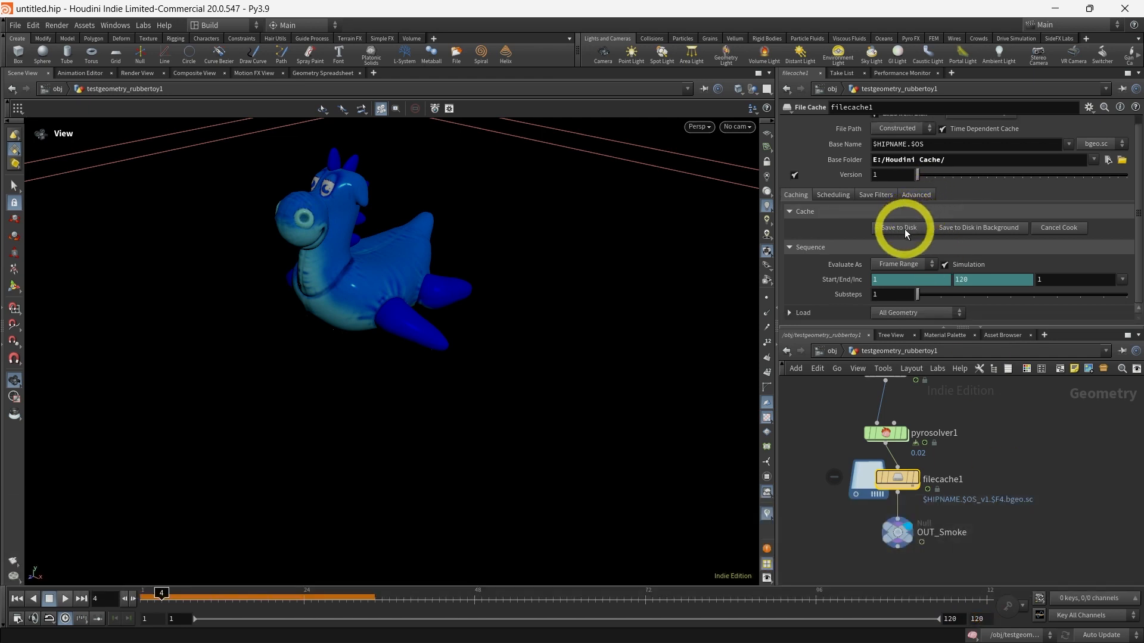
click(903, 227)
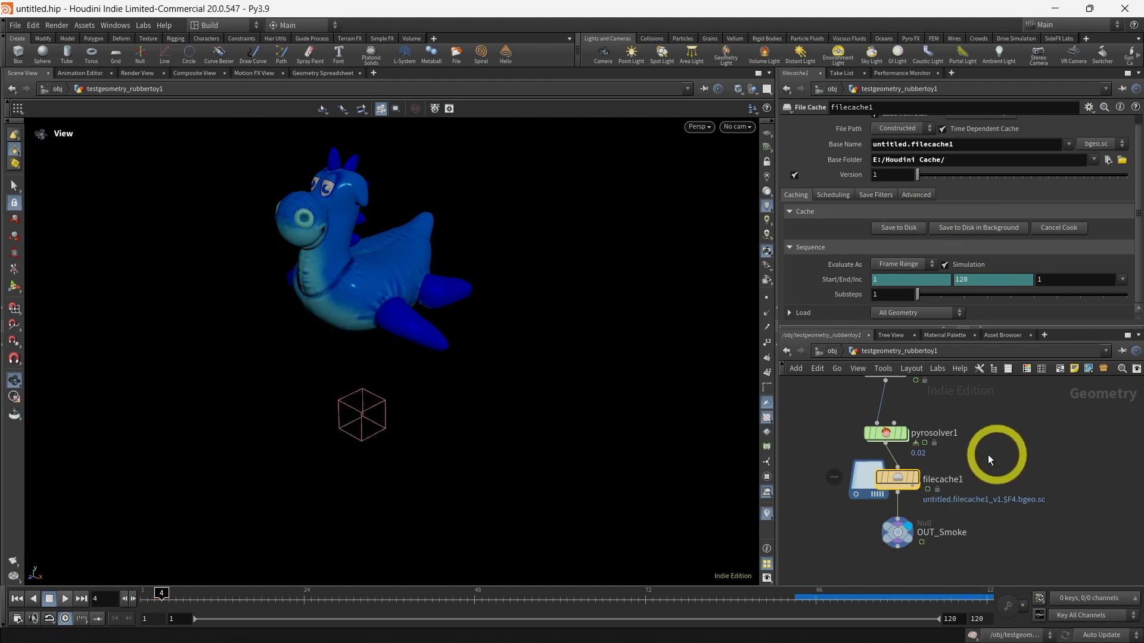
Step: Rewind to frame 1 and play the simulation with the cached smoke
drag(168, 593, 138, 594)
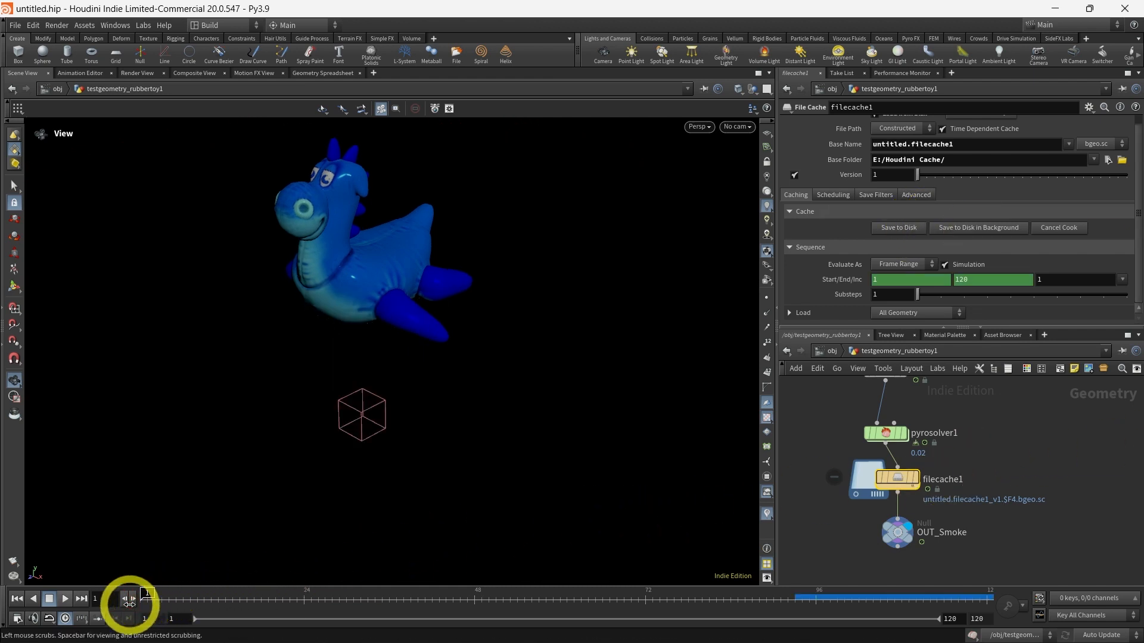
click(67, 598)
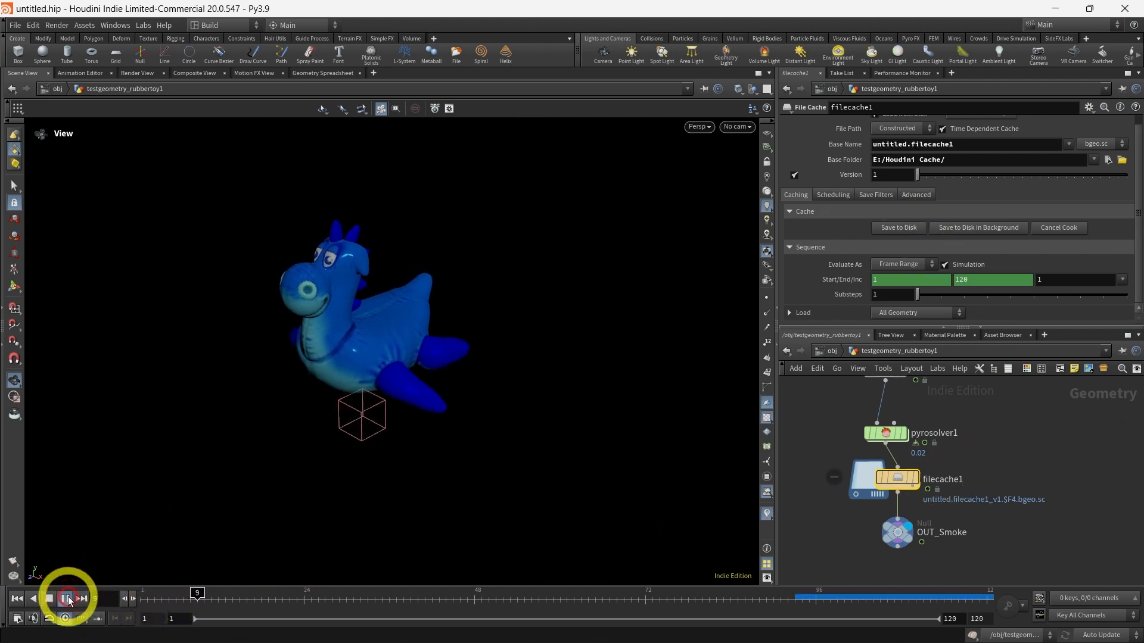